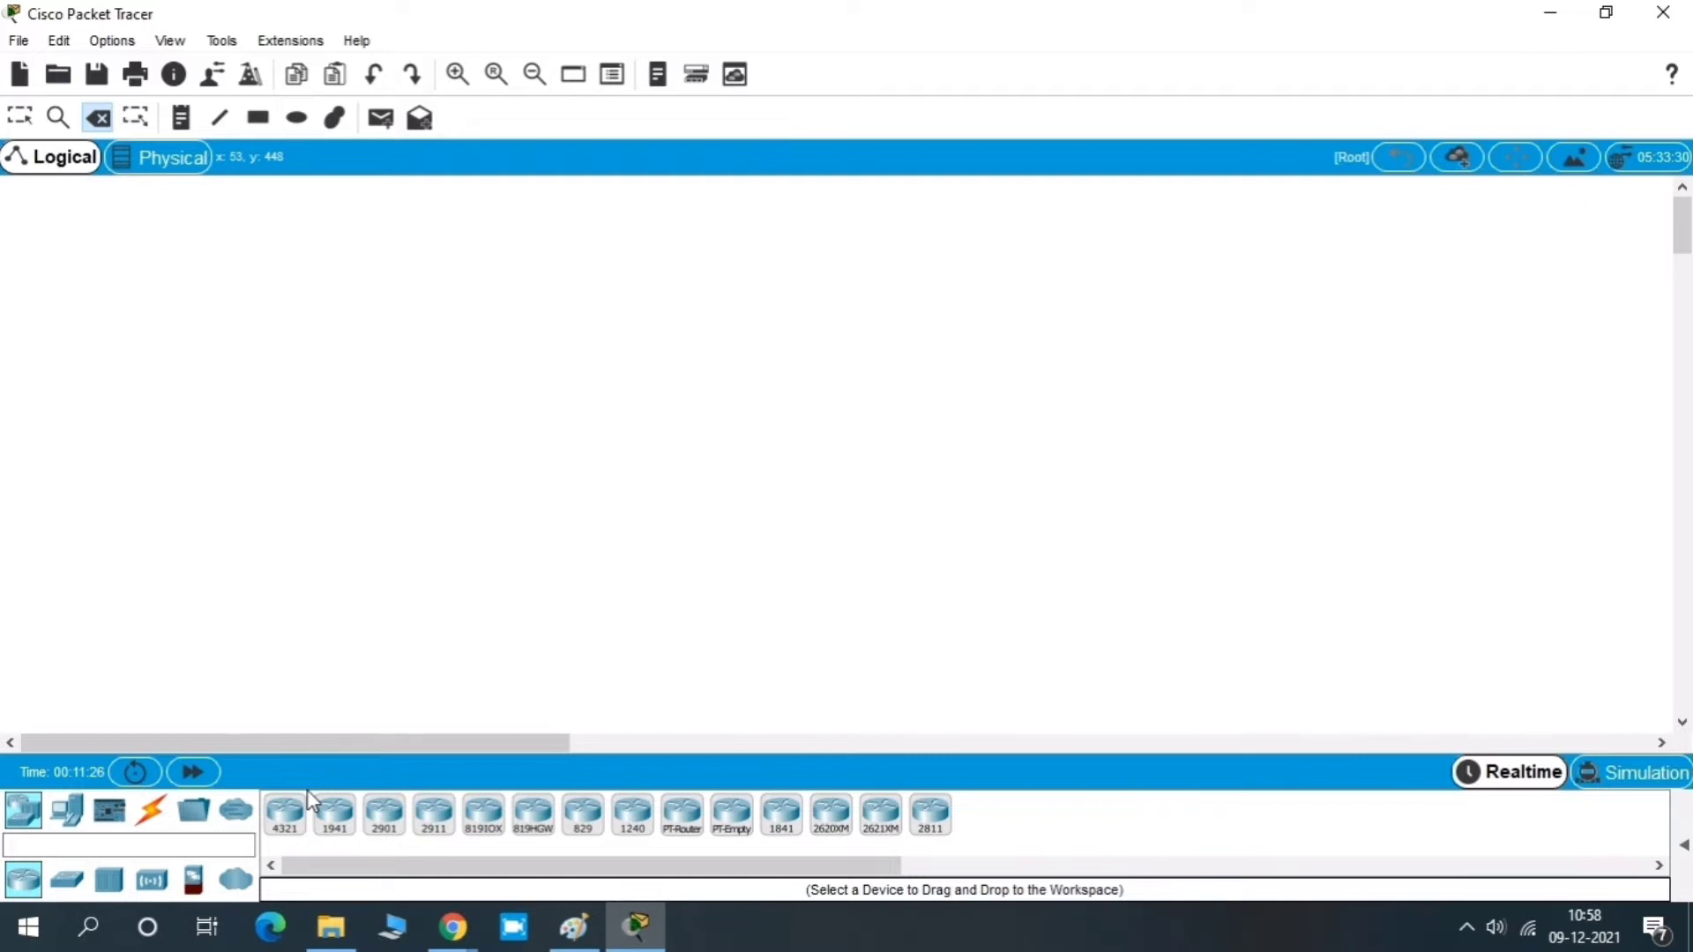
Place a 4321 router in the logical workspace
left_click(287, 809)
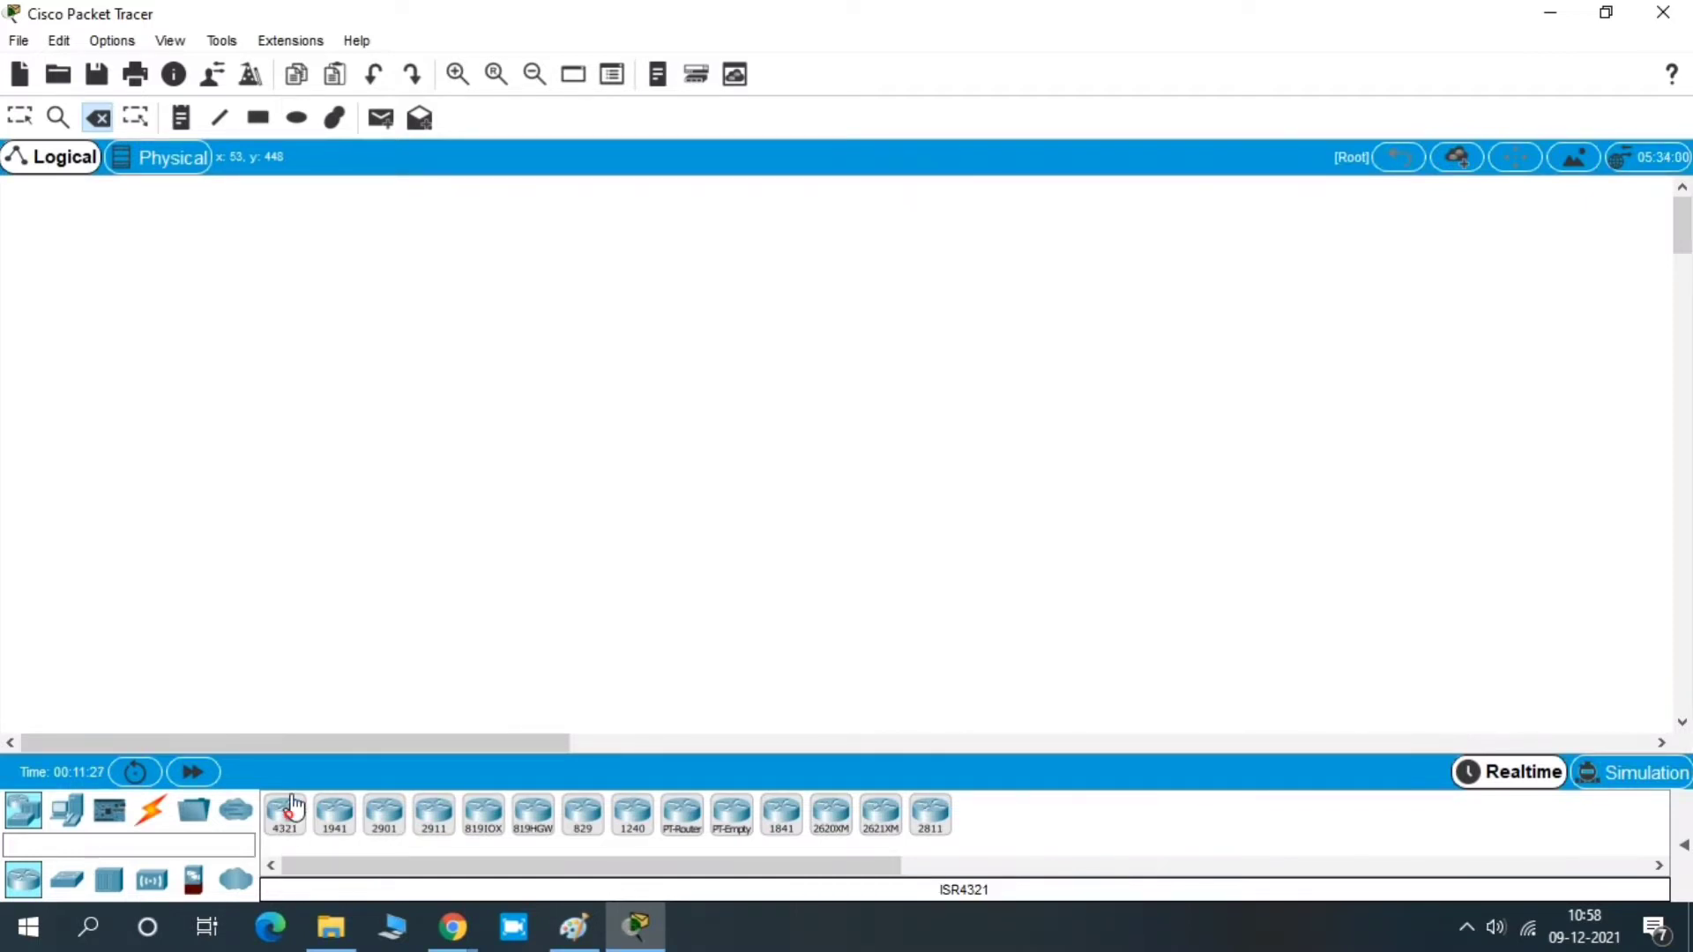
left_click(353, 464)
left_click(356, 415)
Place a 3650-24PS multilayer switch below the router and two 2960 switches beneath it, one on either side
left_click(66, 879)
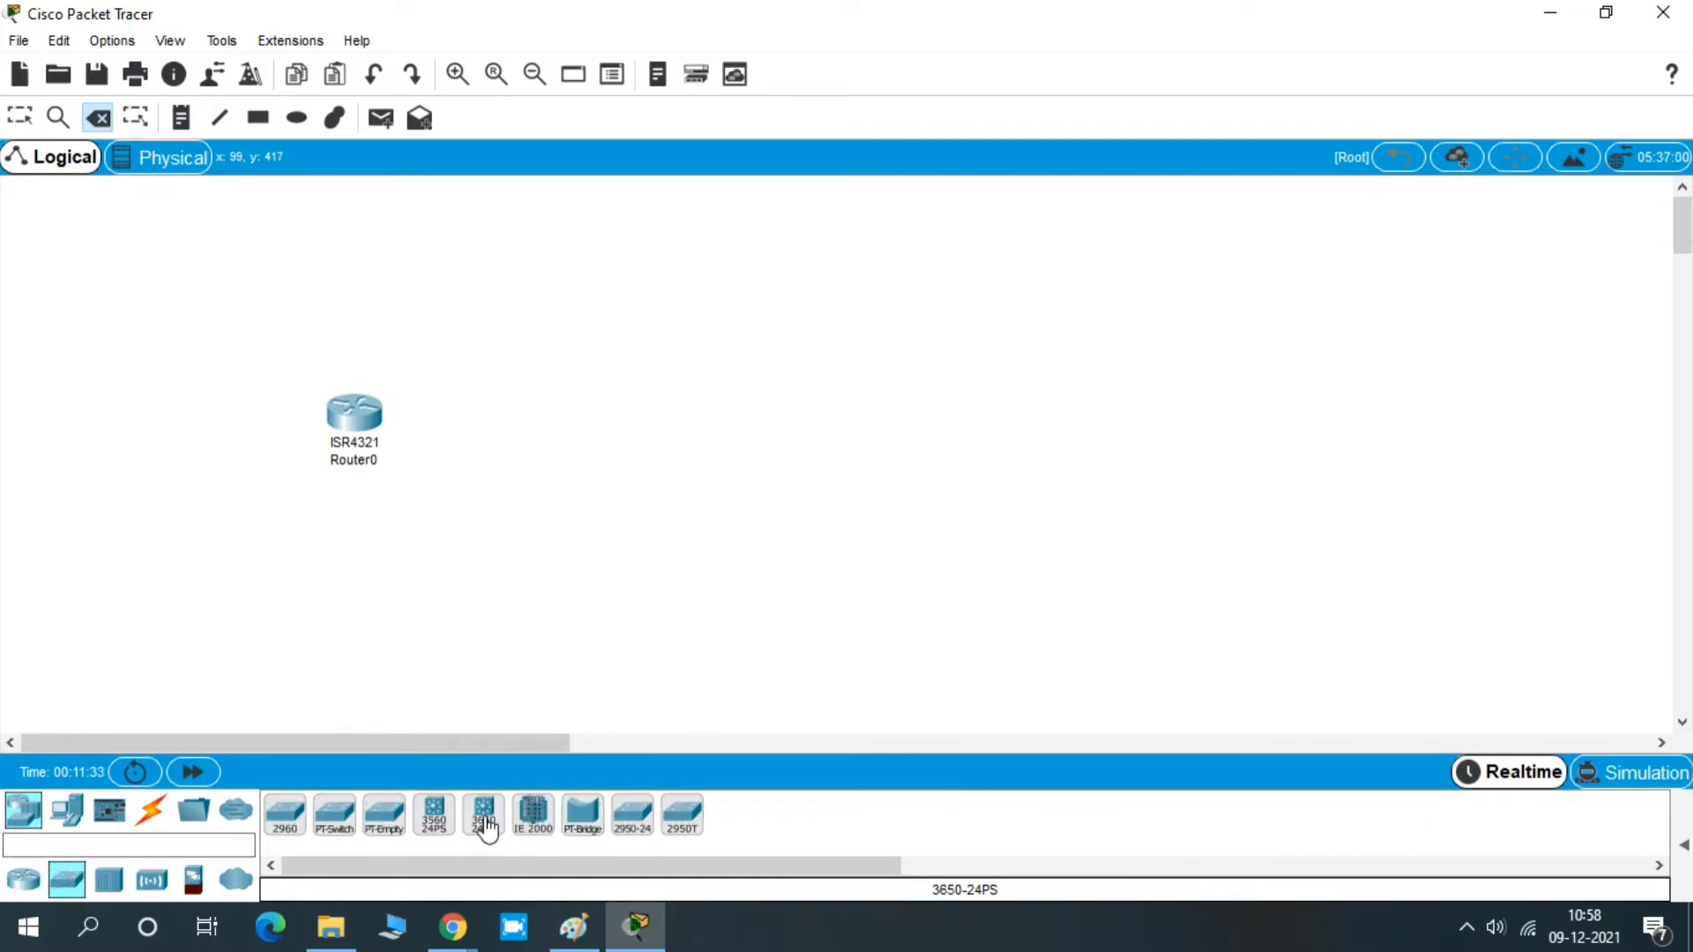
left_click_drag(484, 825, 423, 619)
left_click(348, 519)
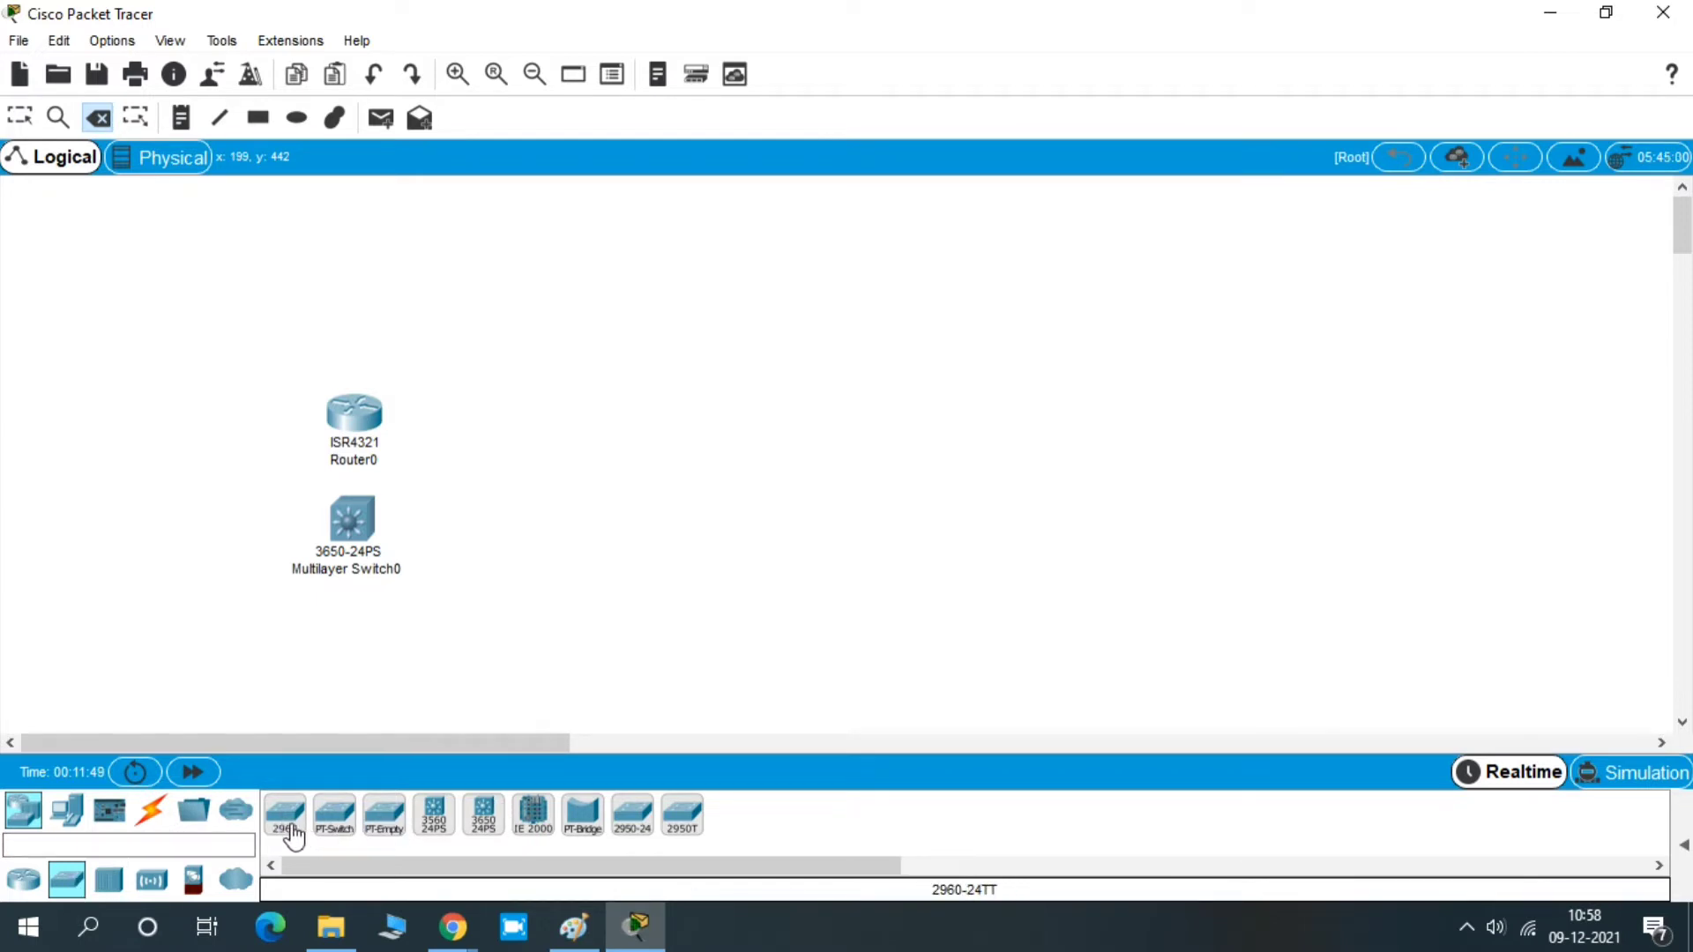
left_click_drag(283, 834, 200, 617)
left_click(284, 812)
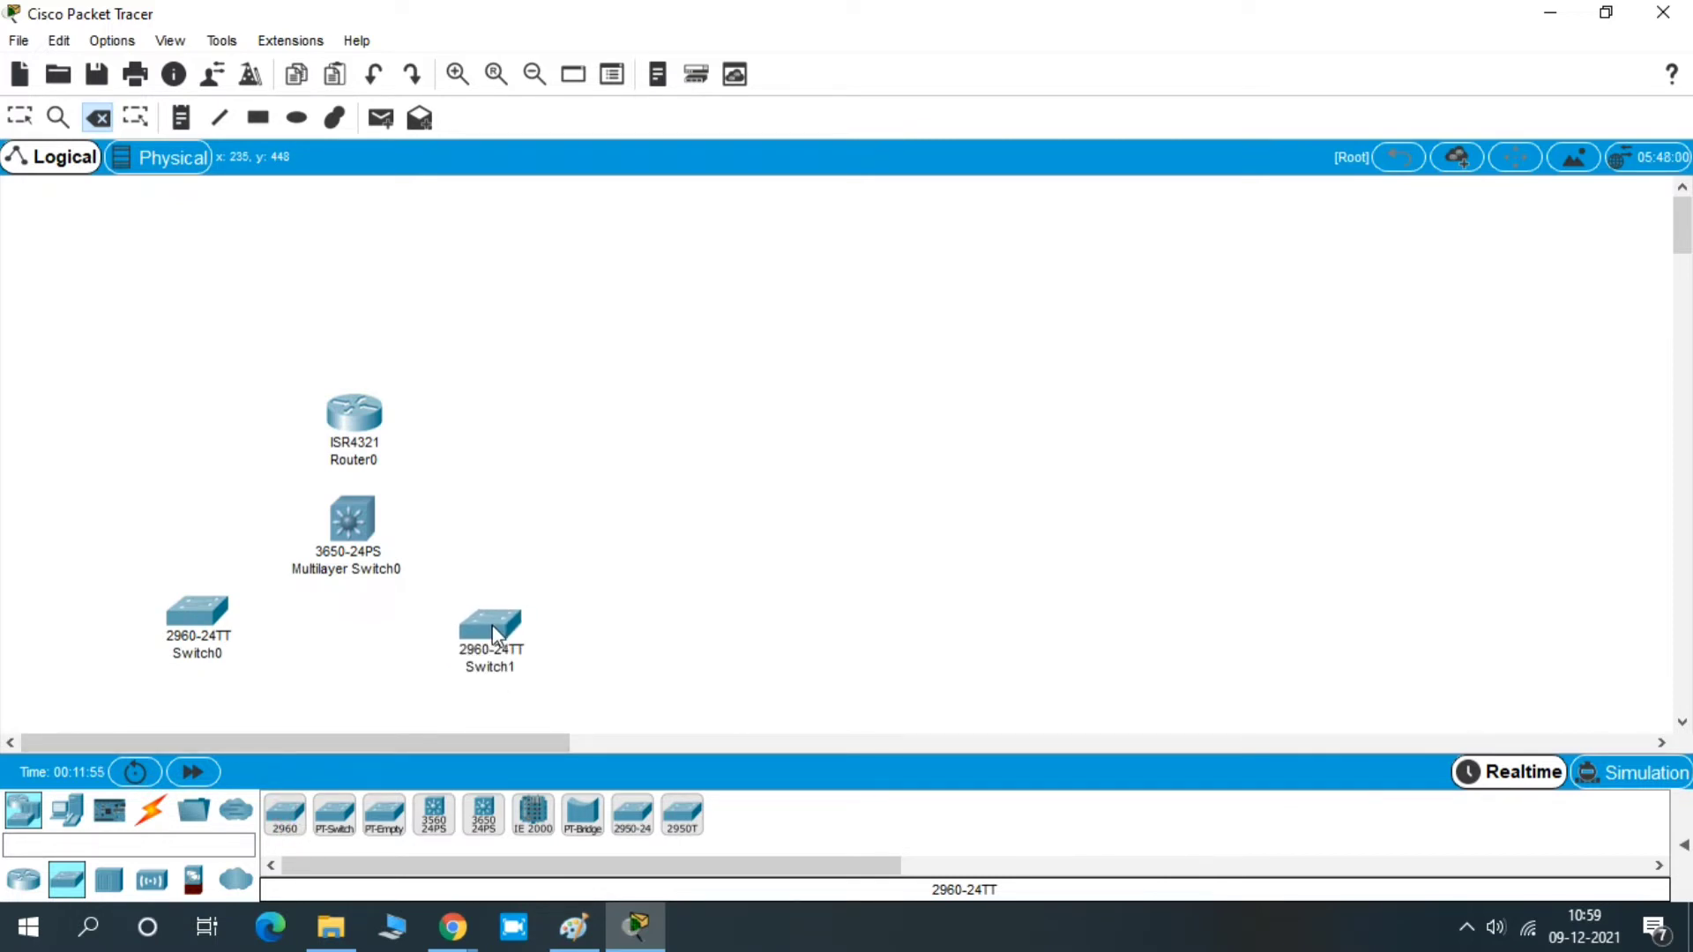
Spread out the topology by moving the router, the multilayer switch and both 2960 switches upward, leaving room below for end devices
left_click(349, 403)
left_click(131, 123)
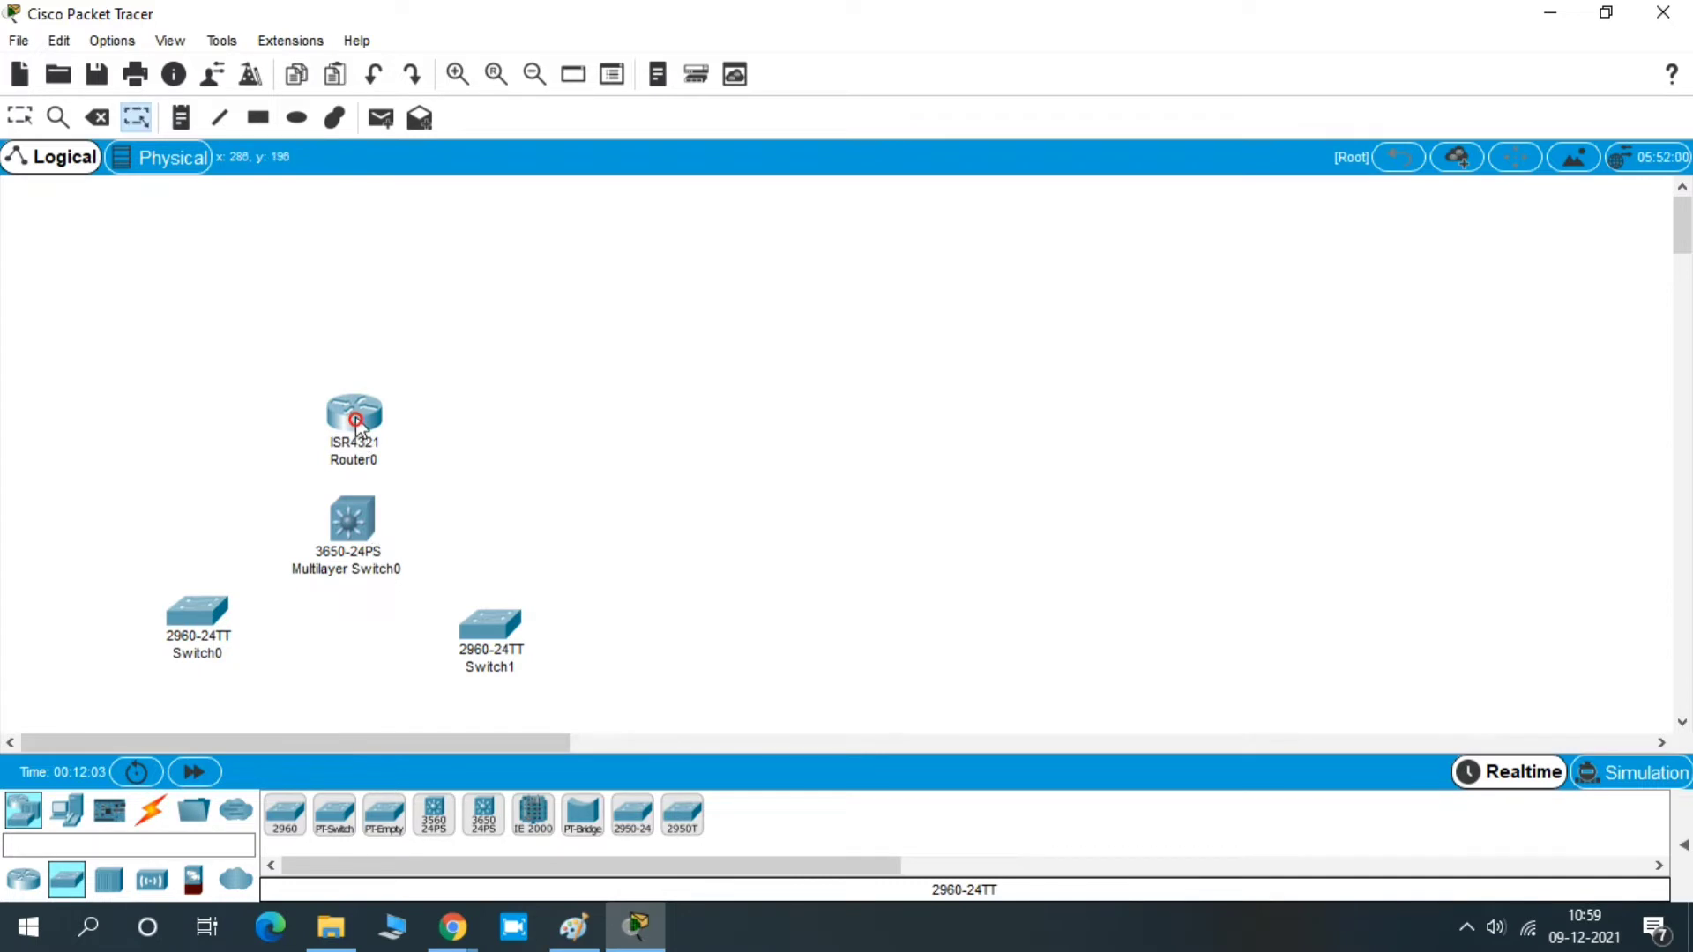
left_click(19, 116)
left_click_drag(348, 421, 351, 376)
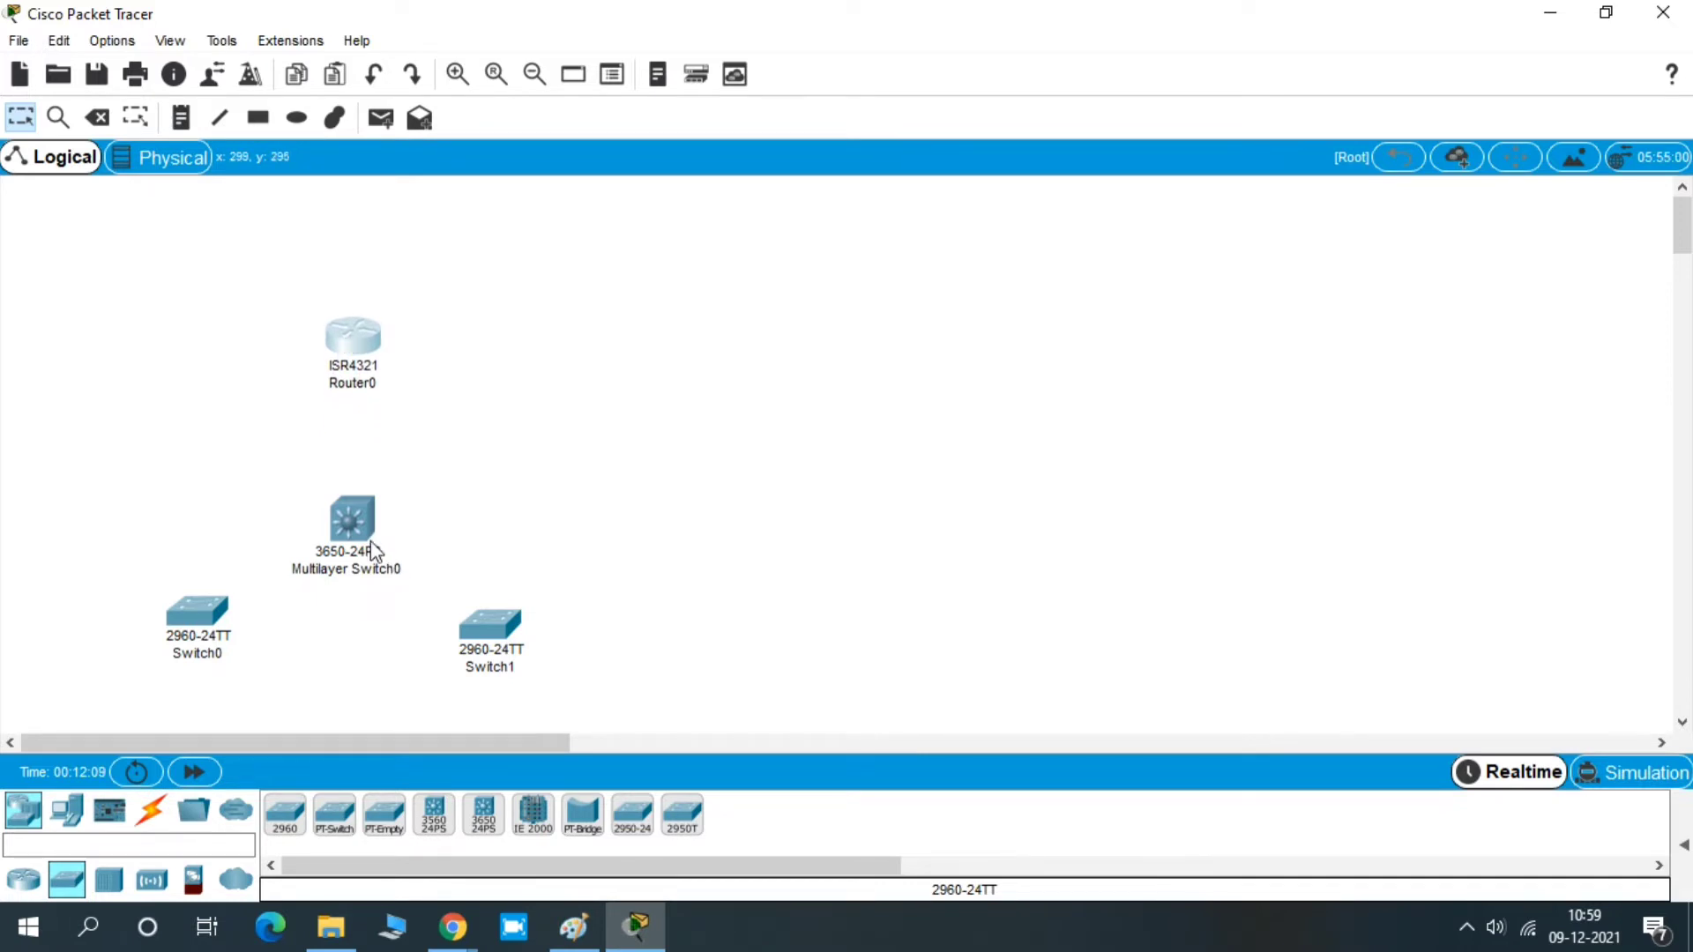
left_click_drag(362, 527, 356, 453)
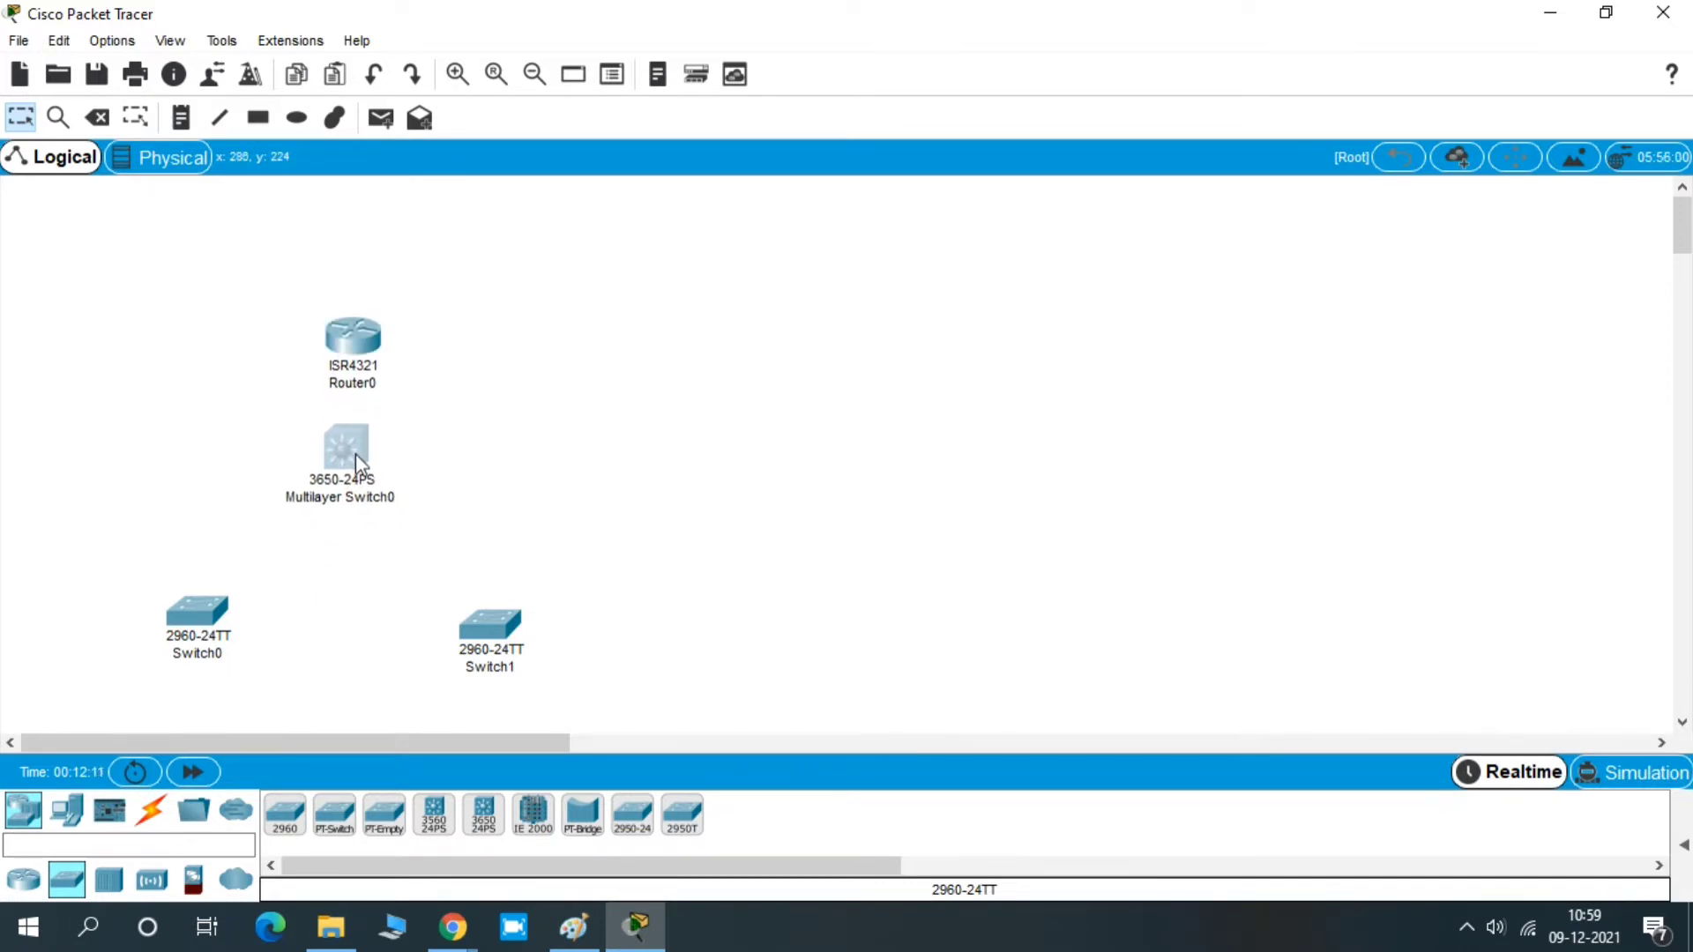
left_click_drag(209, 610, 188, 545)
left_click_drag(496, 633, 518, 555)
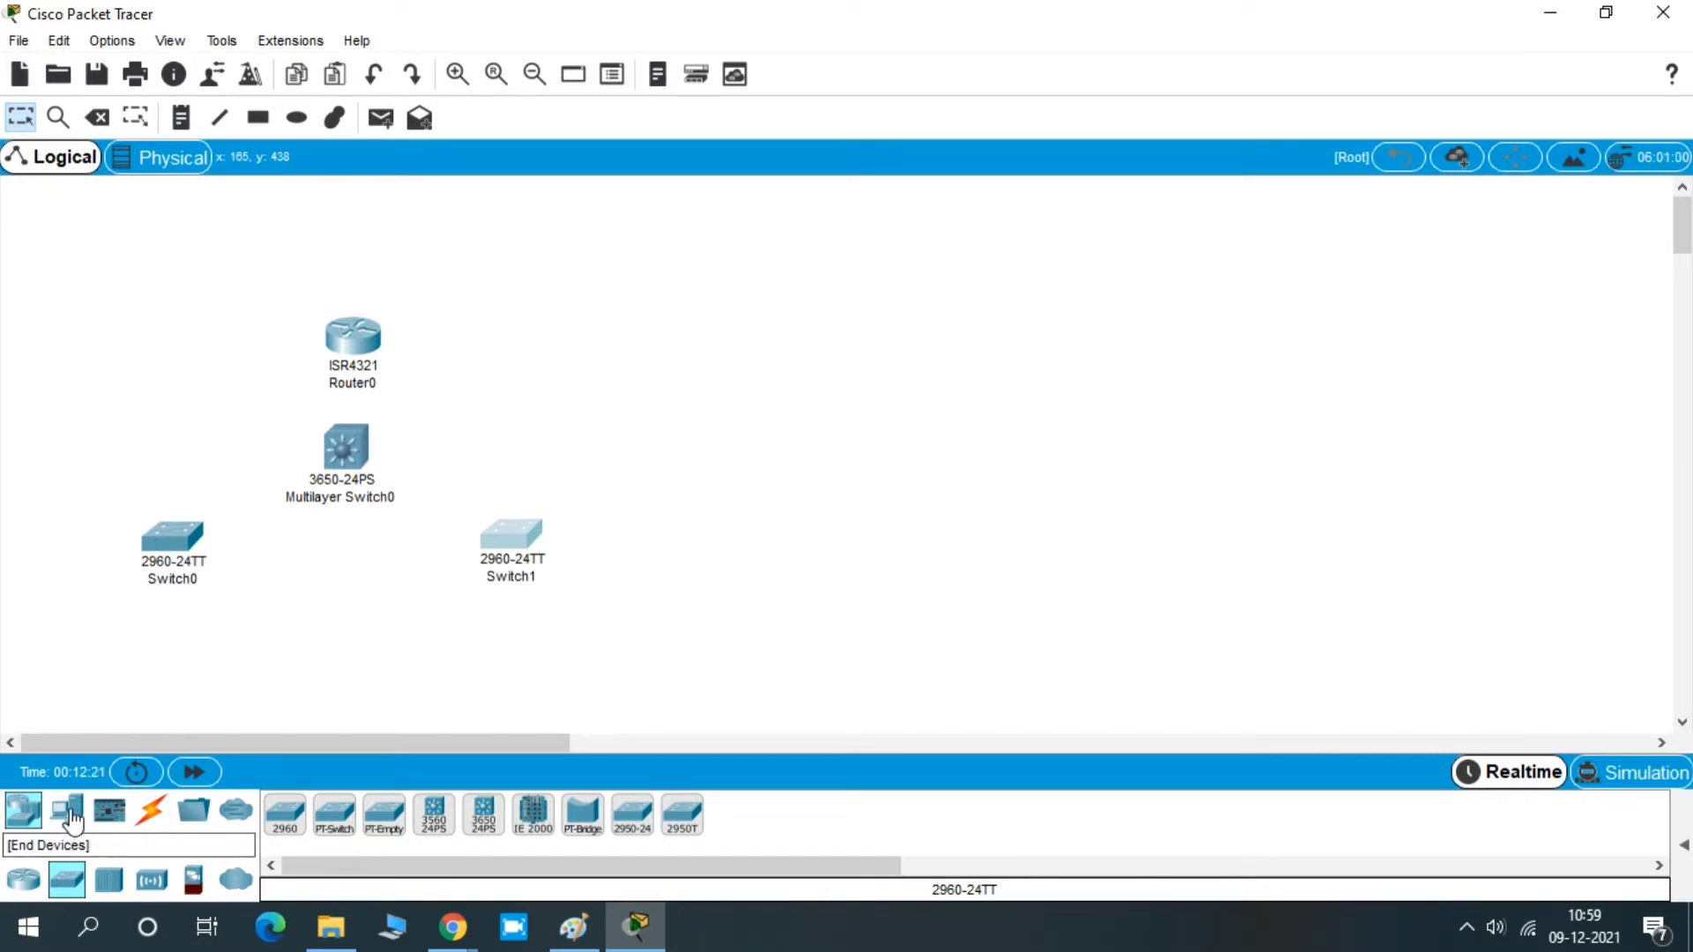
Place four PCs in a row beneath the 2960 switches, two under each switch
left_click(70, 813)
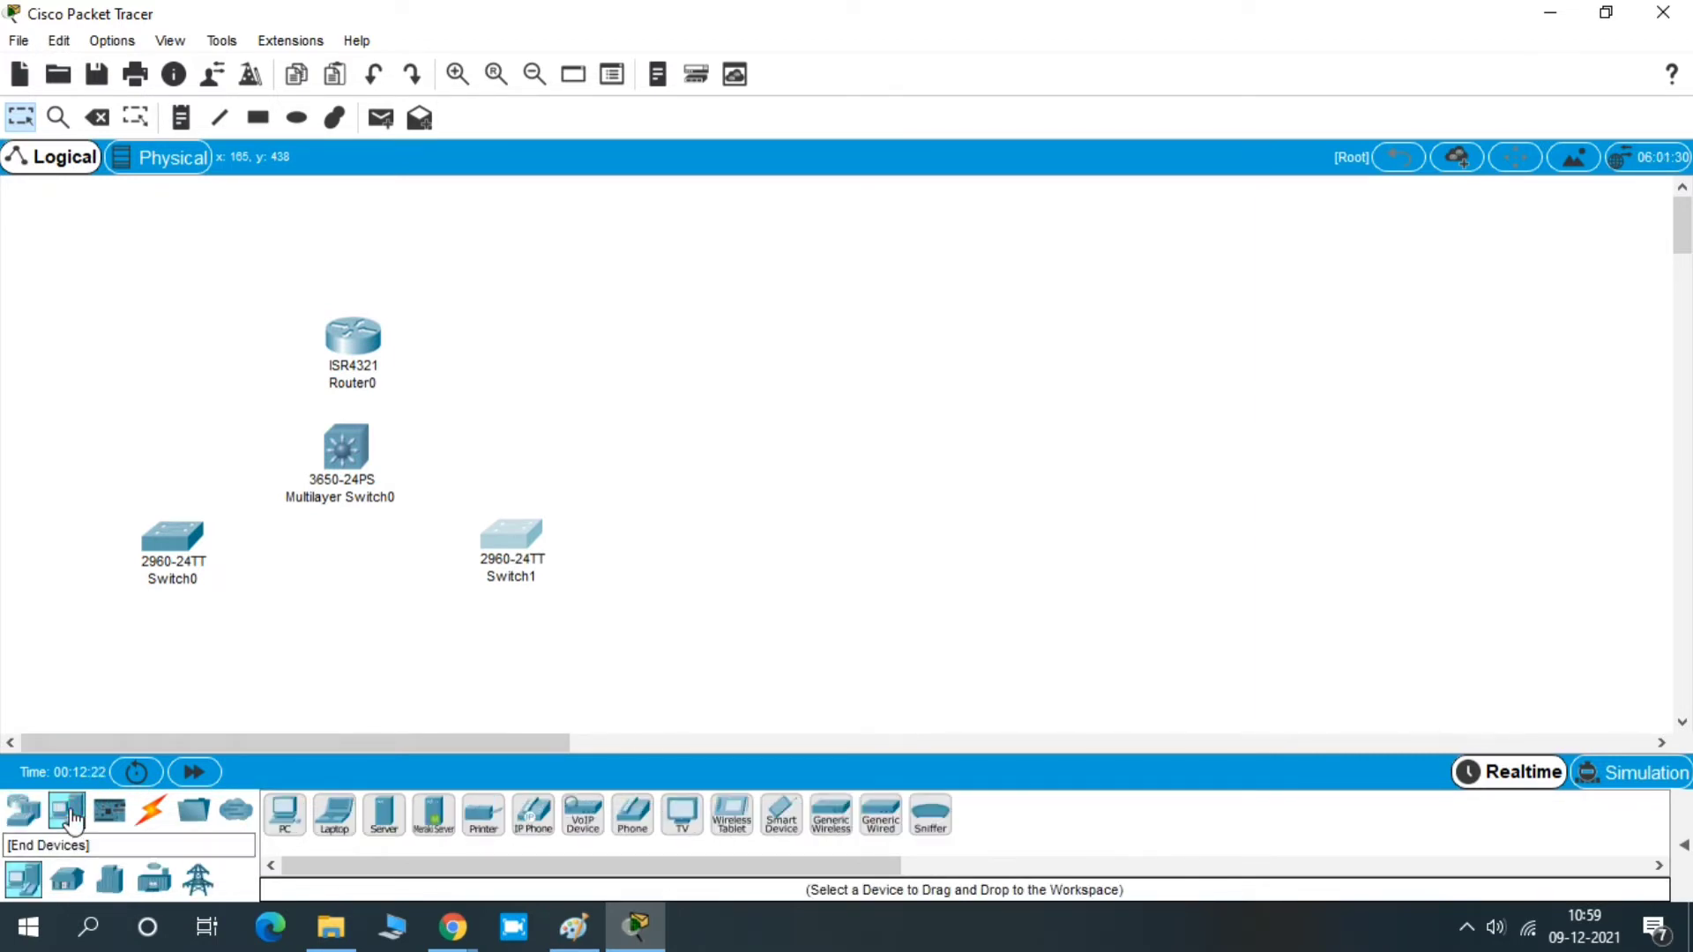
left_click(285, 813)
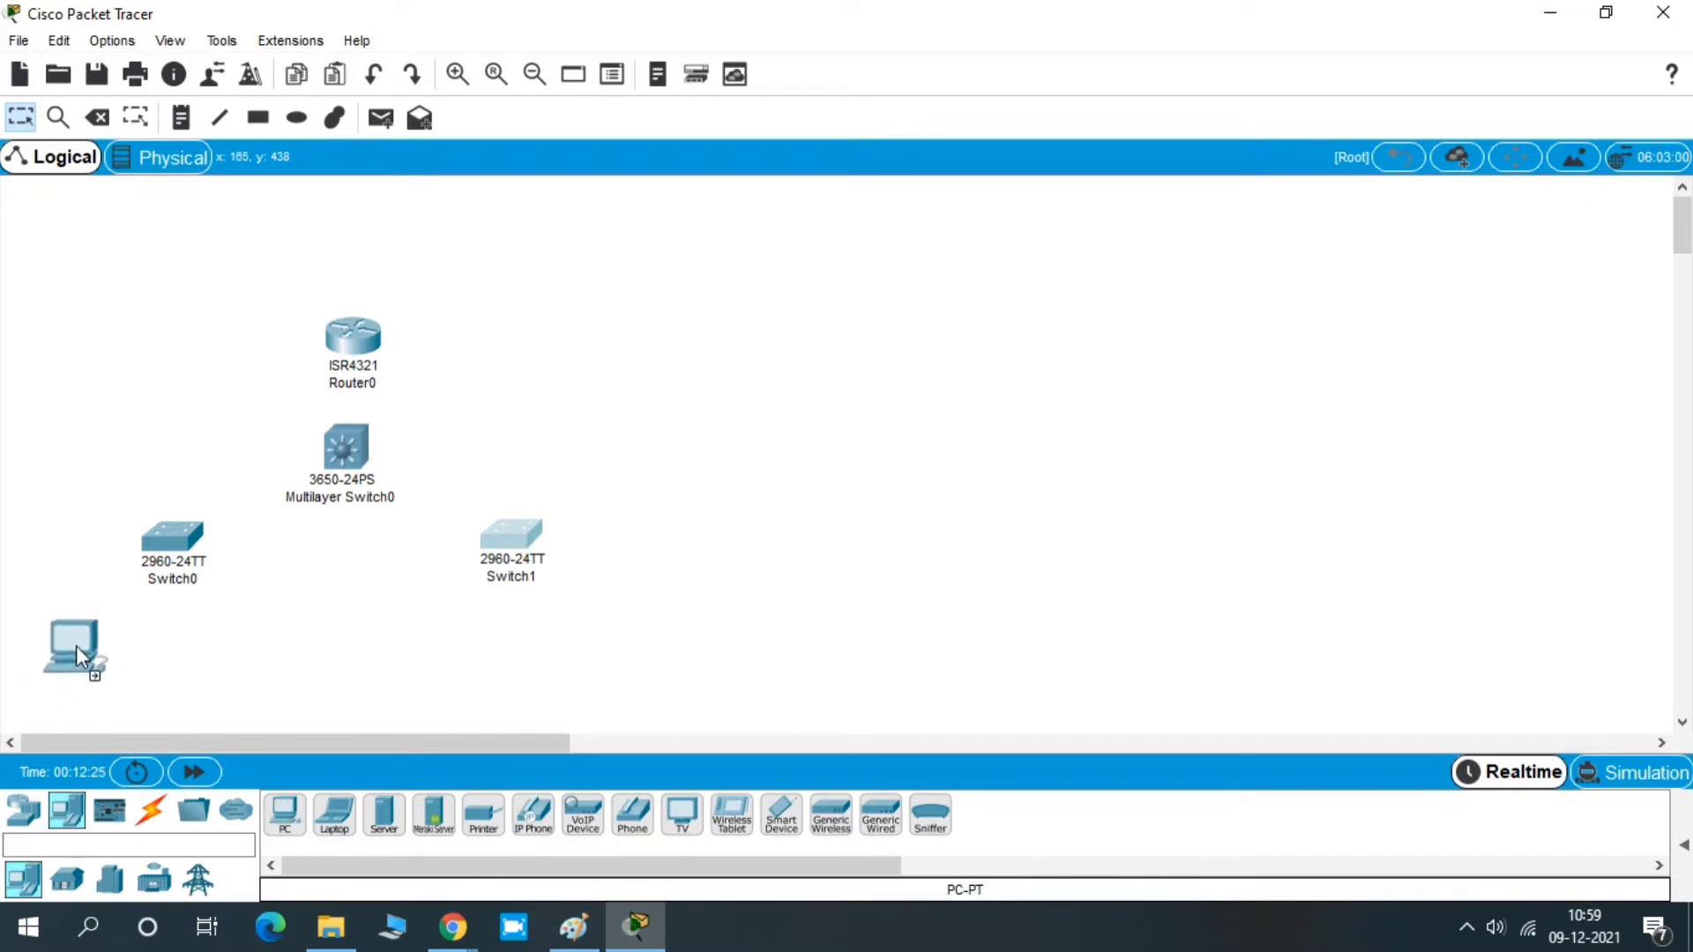
left_click(285, 813)
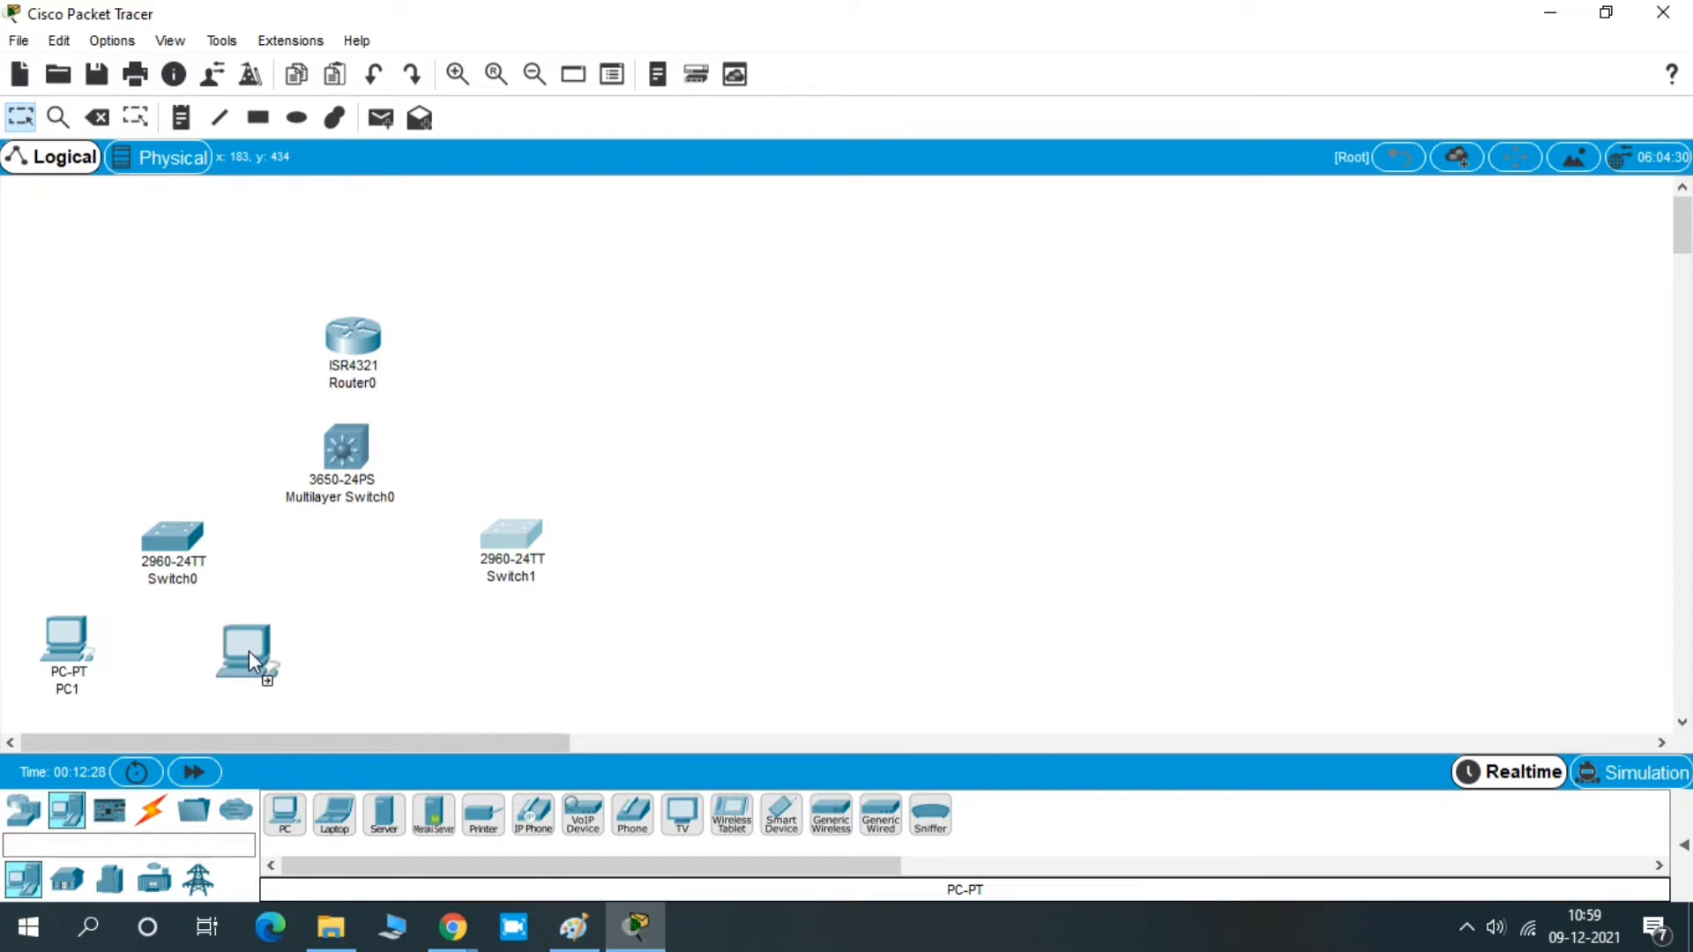
left_click(284, 816)
left_click(416, 652)
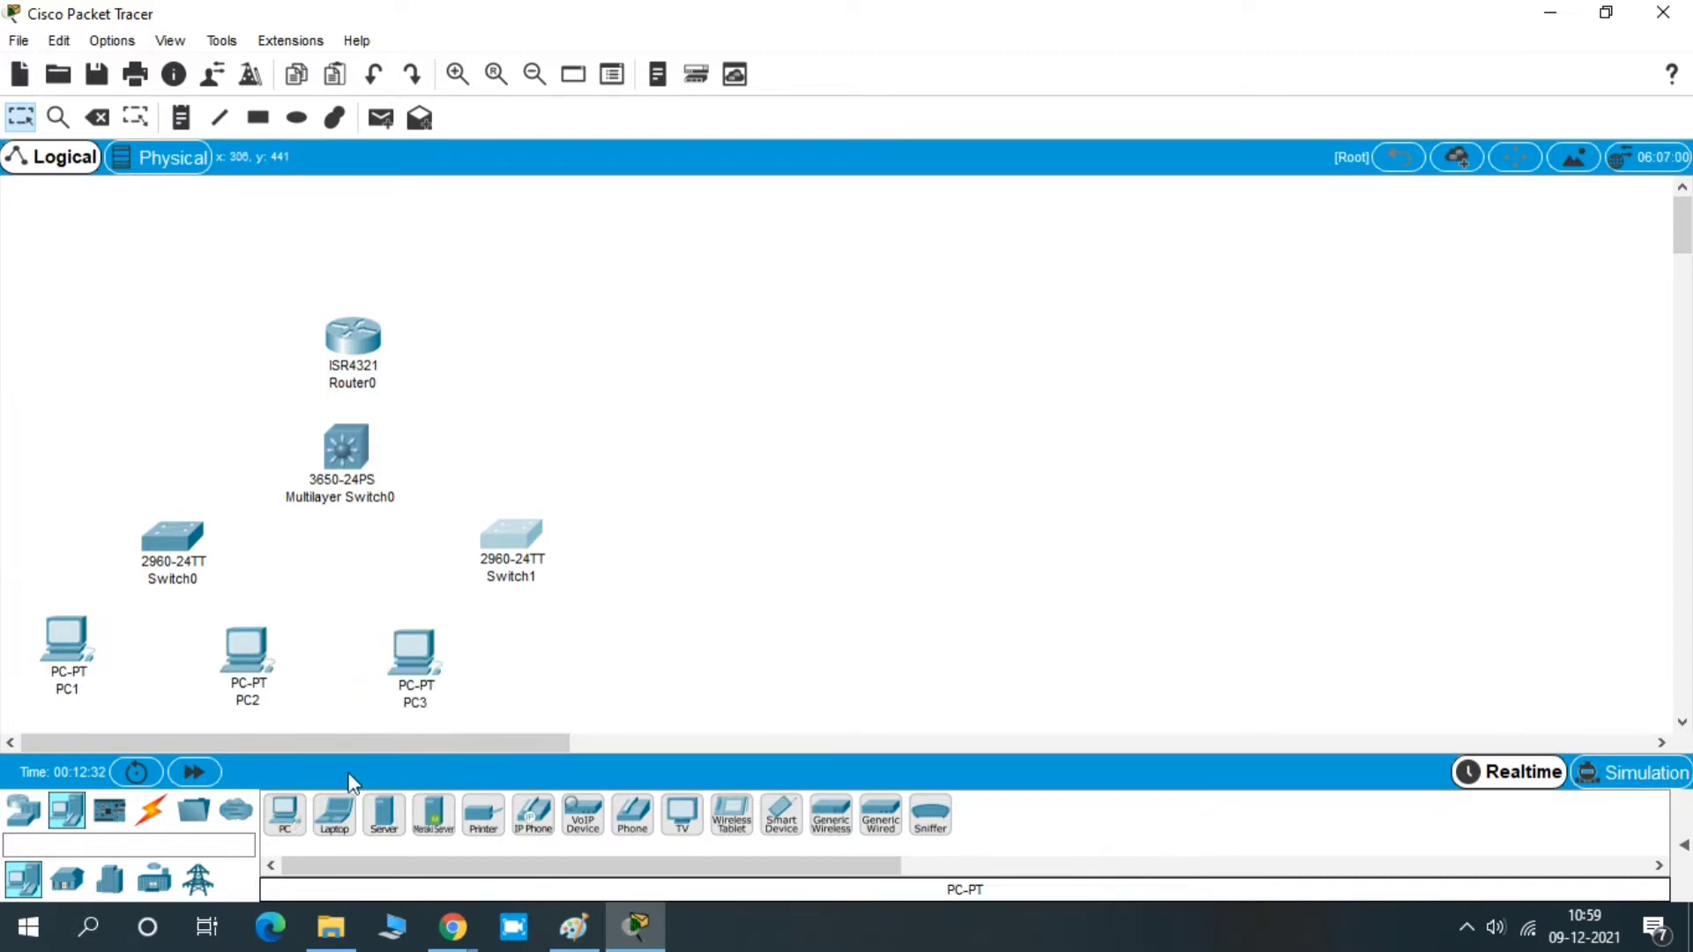
left_click(285, 816)
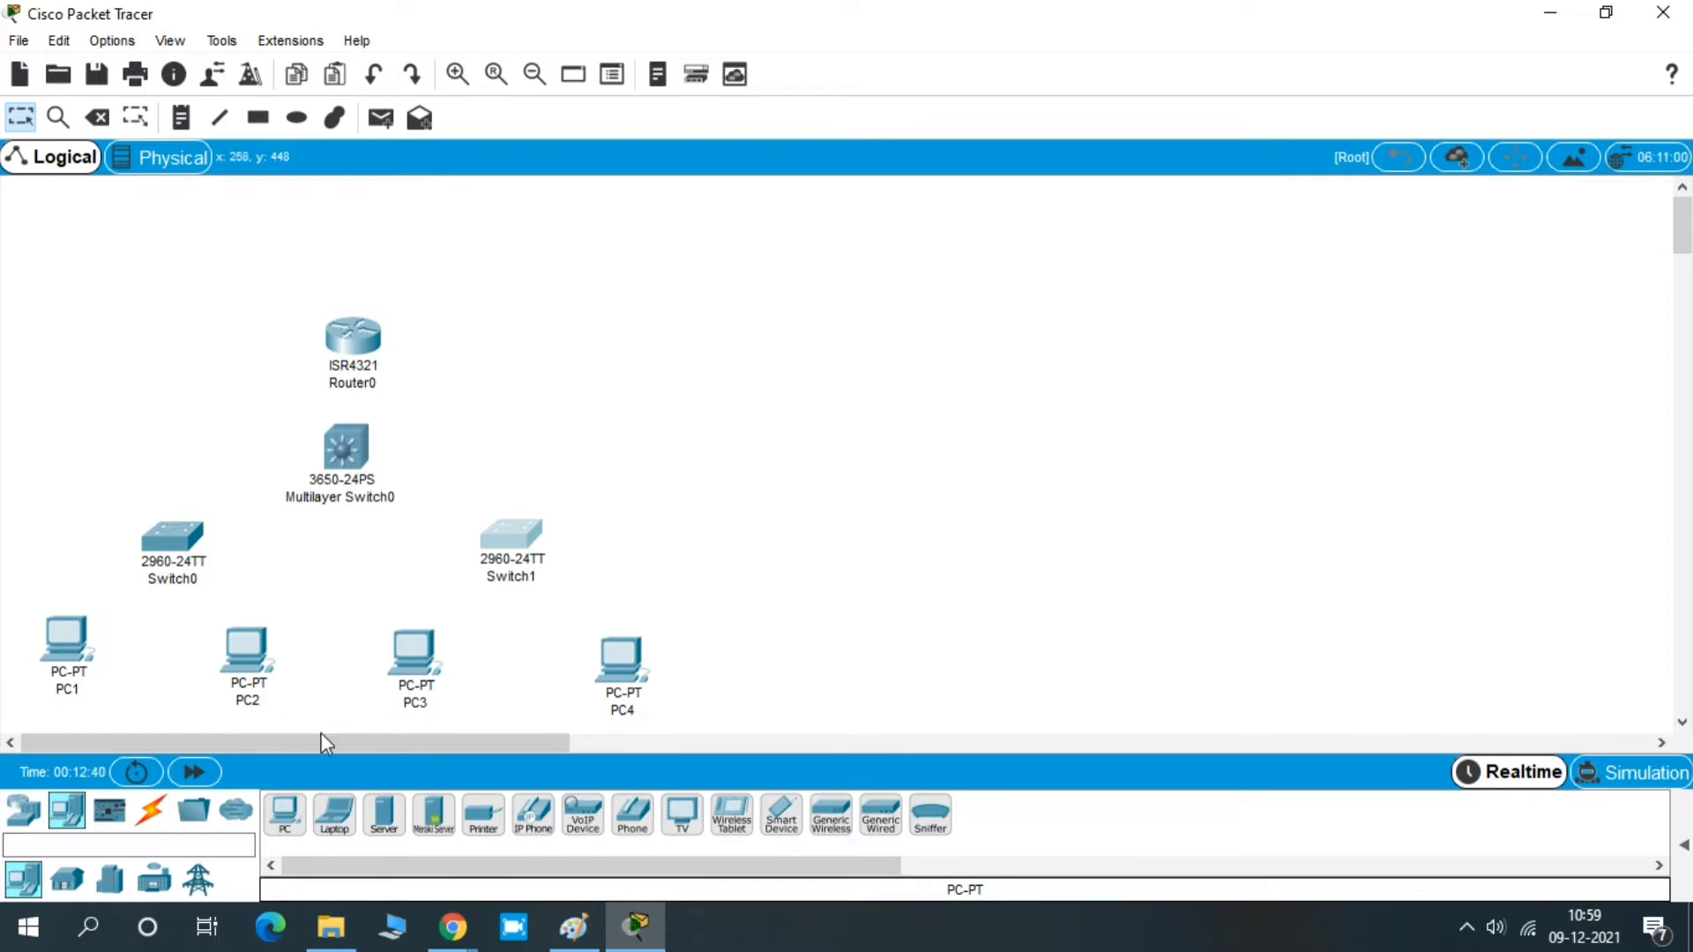
Show the cable types available for connecting the devices
left_click(150, 818)
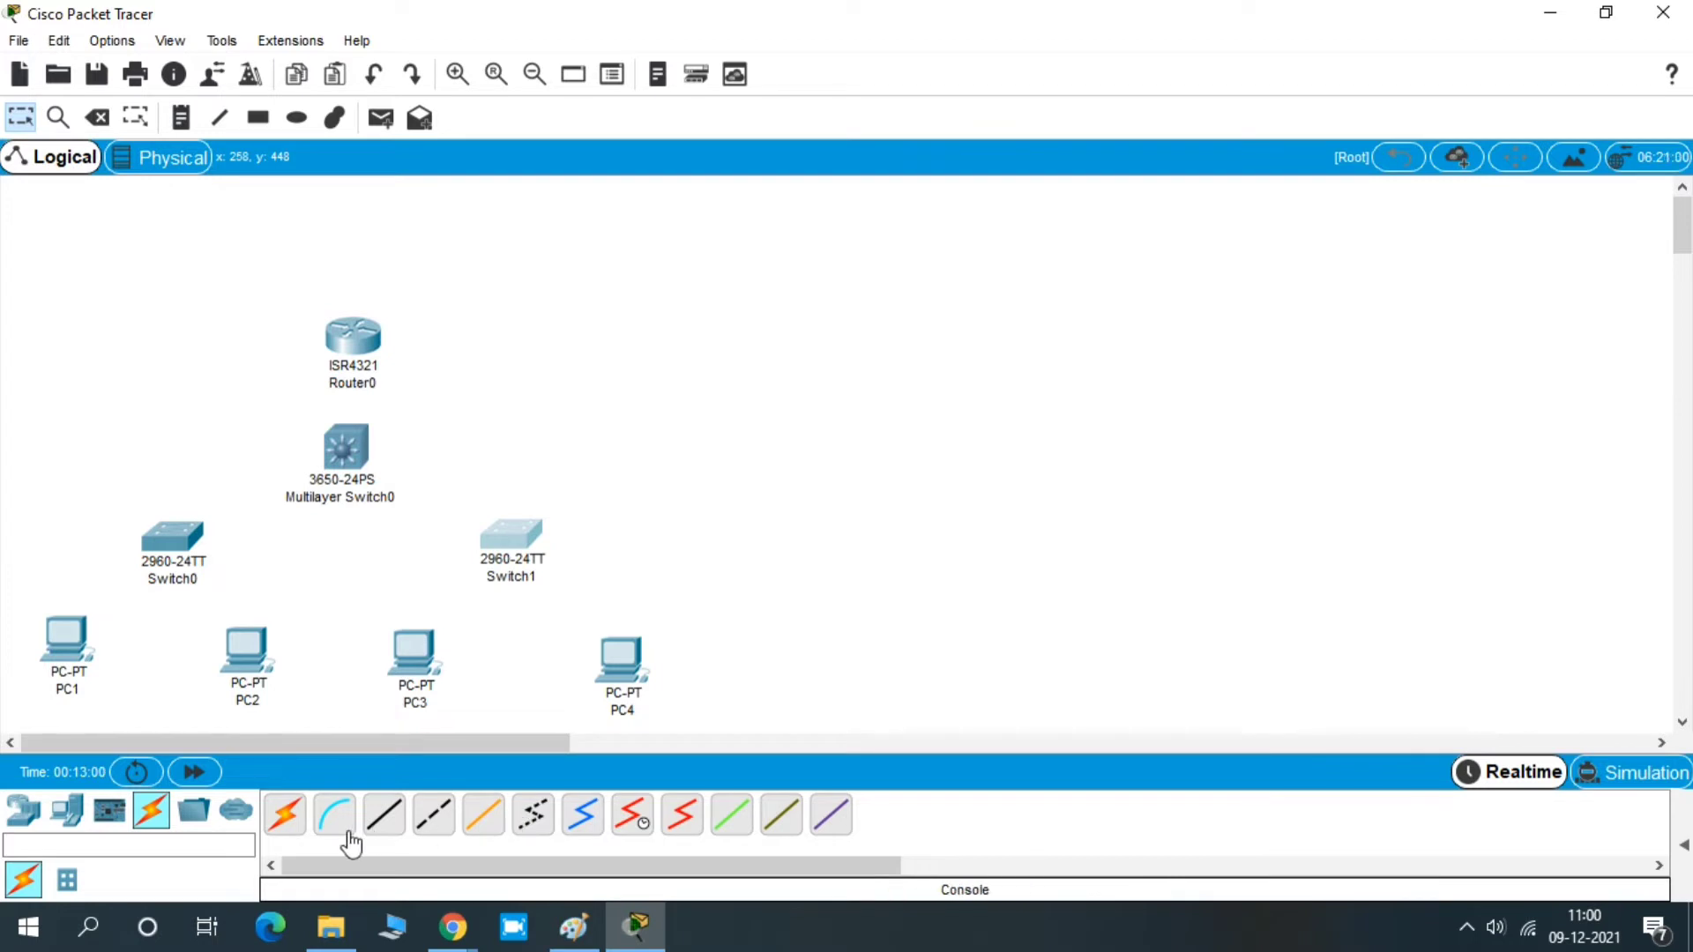
left_click(287, 828)
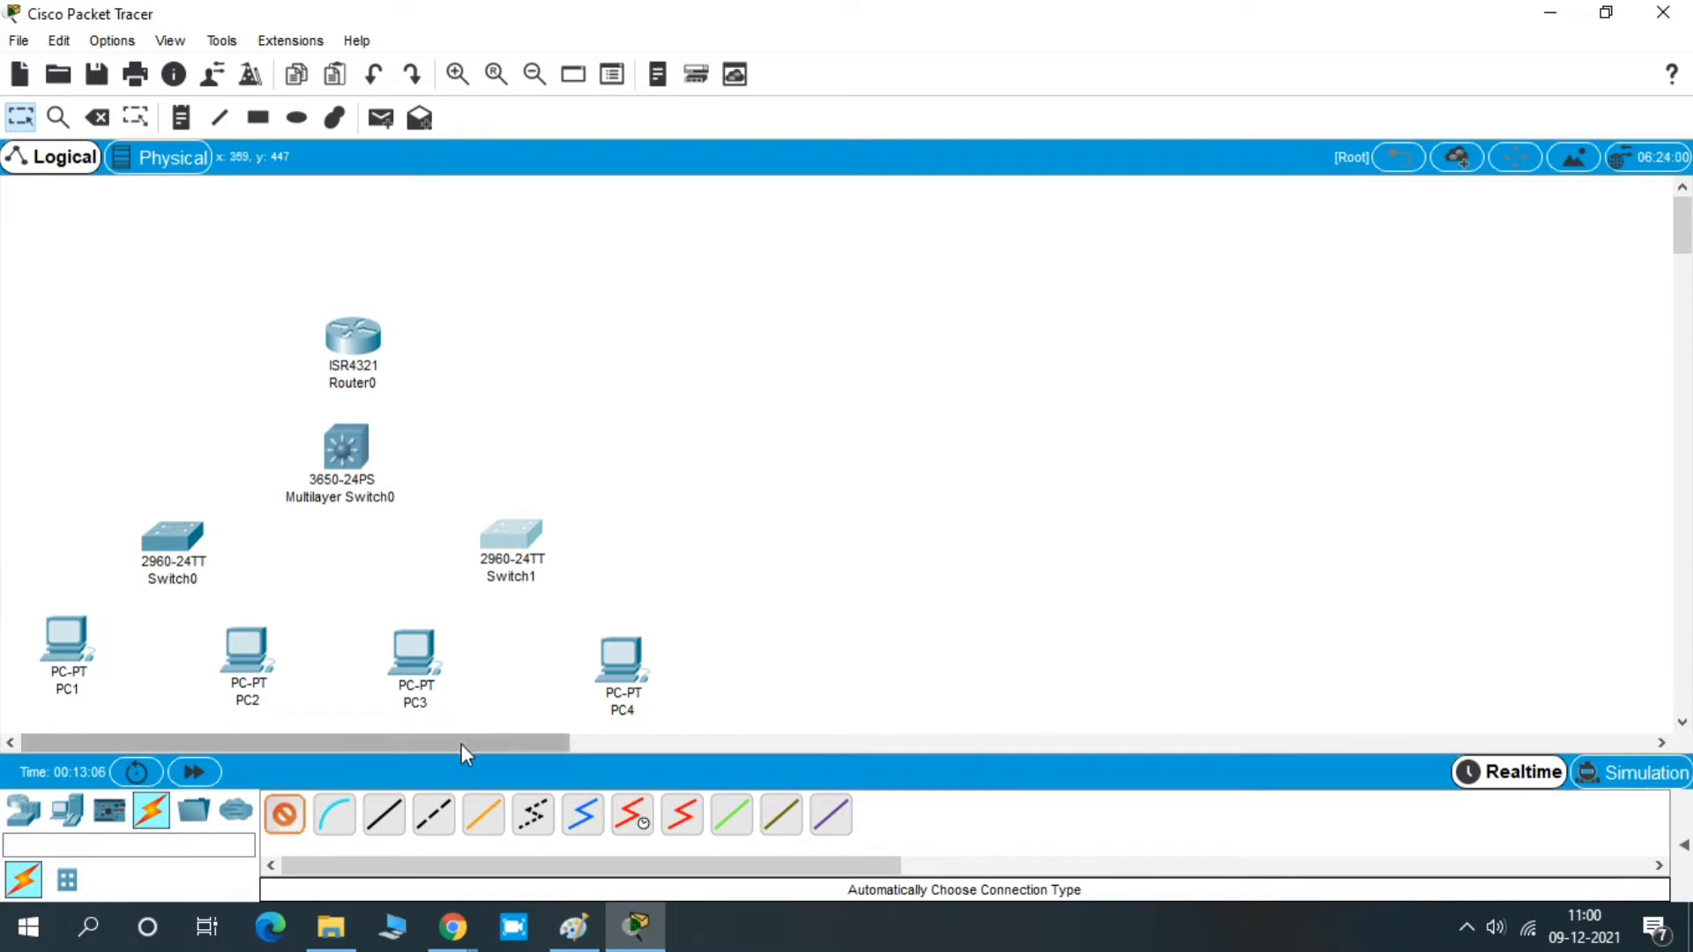
left_click(288, 821)
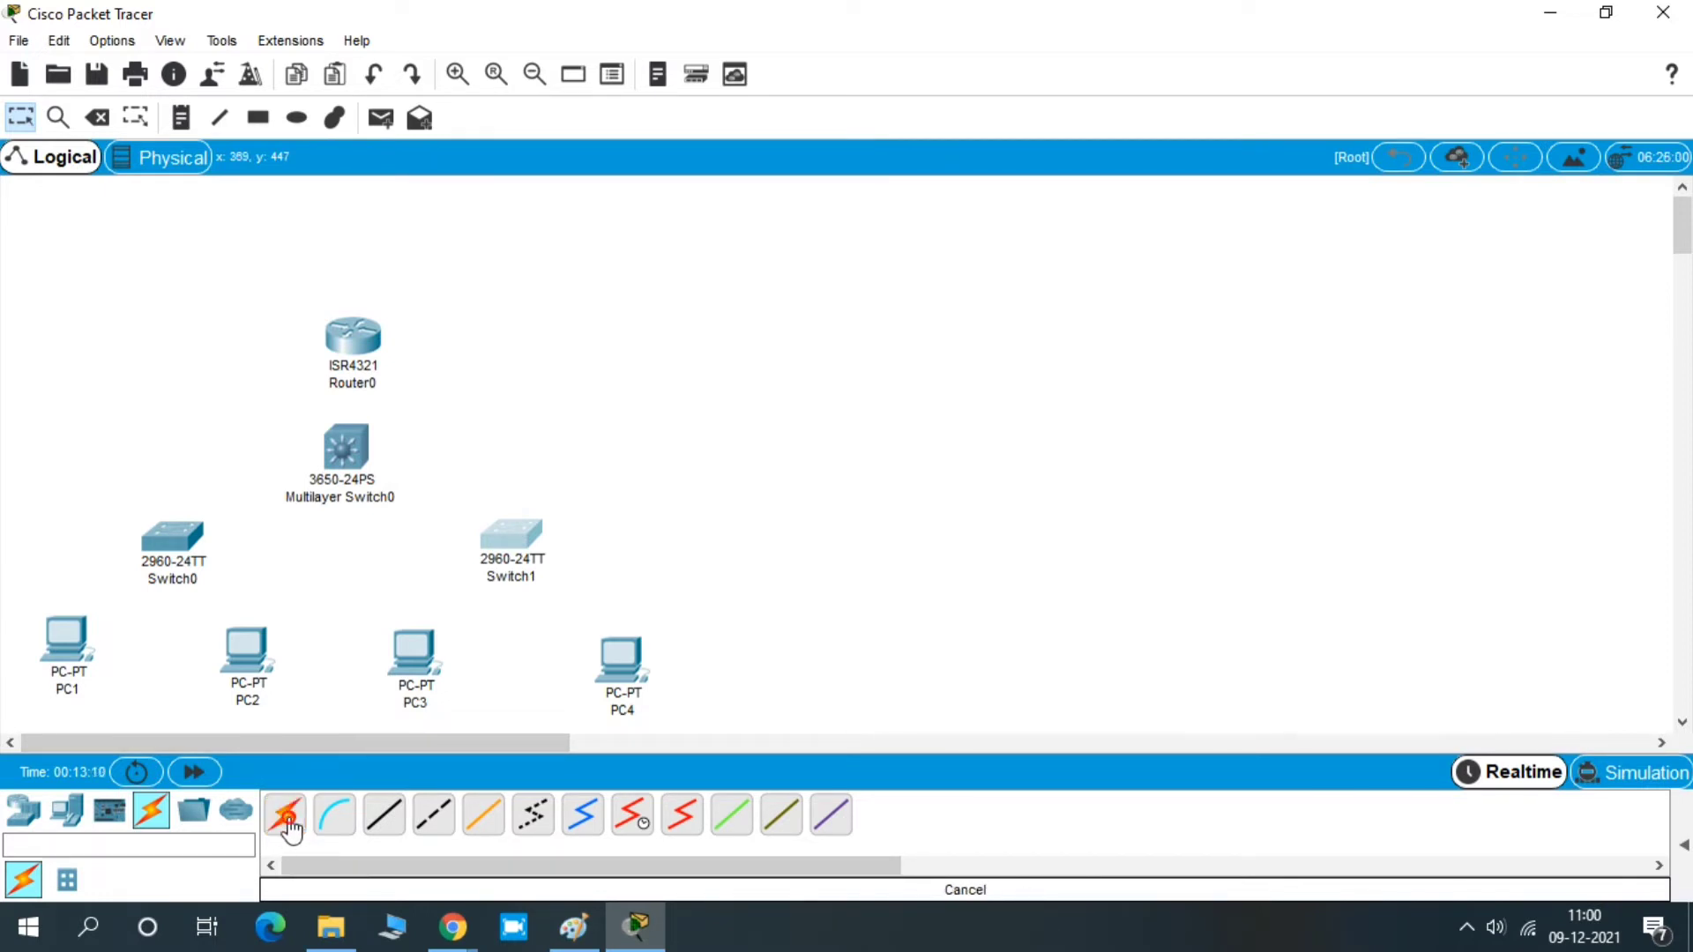
left_click(289, 820)
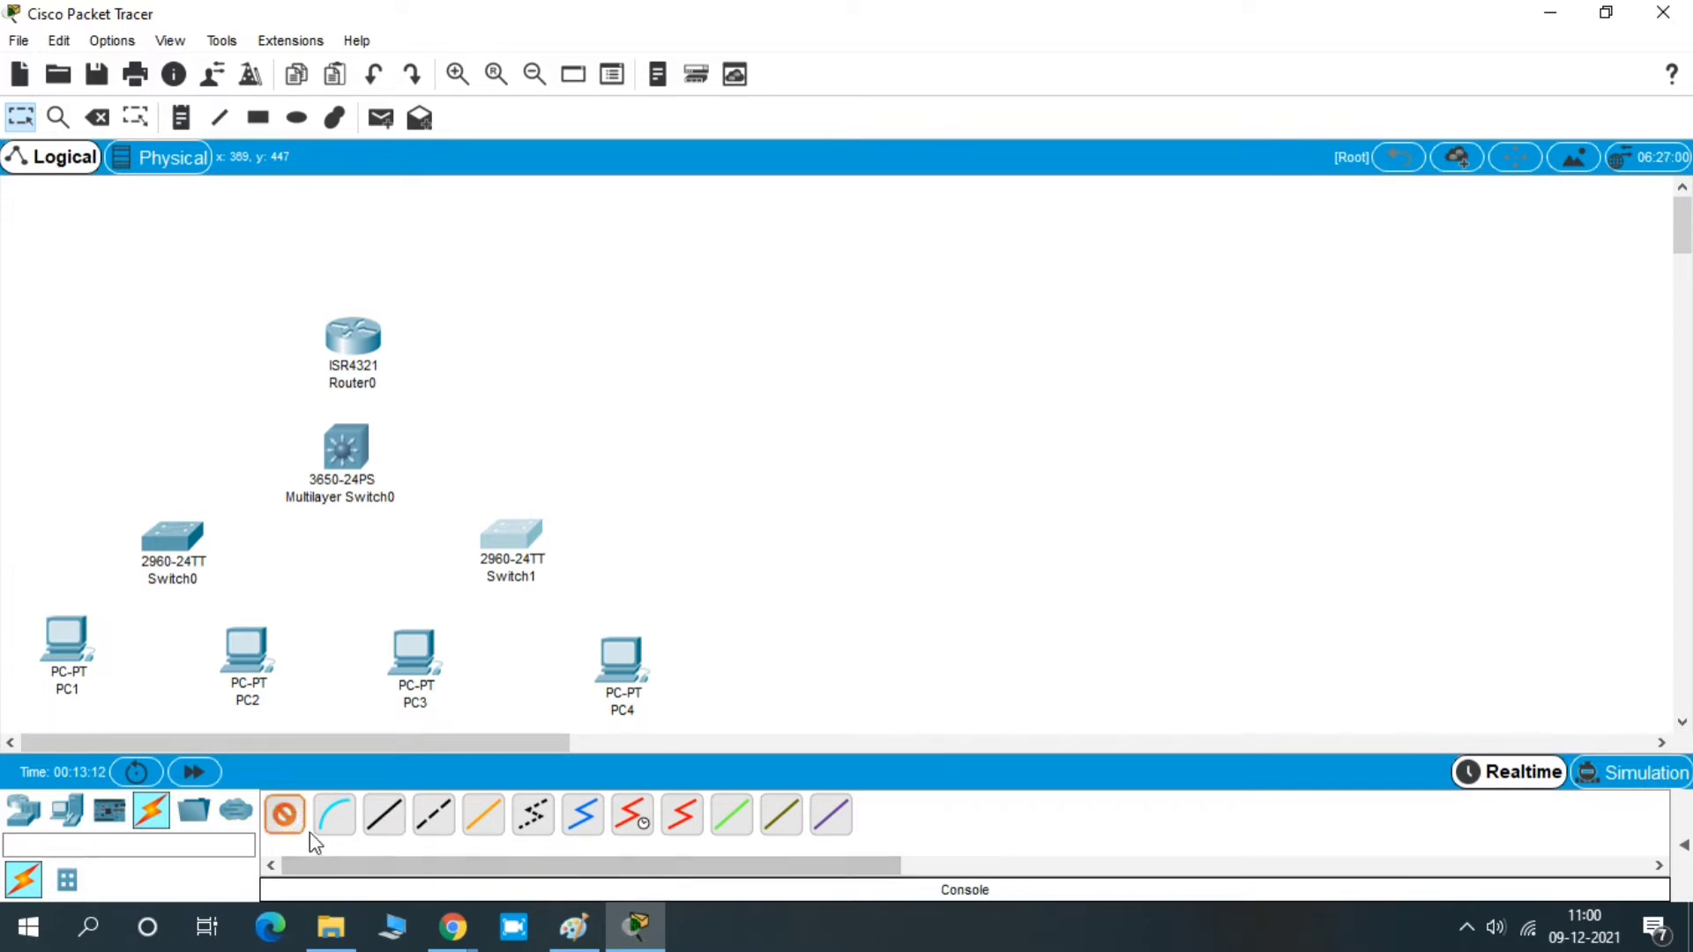
left_click(288, 825)
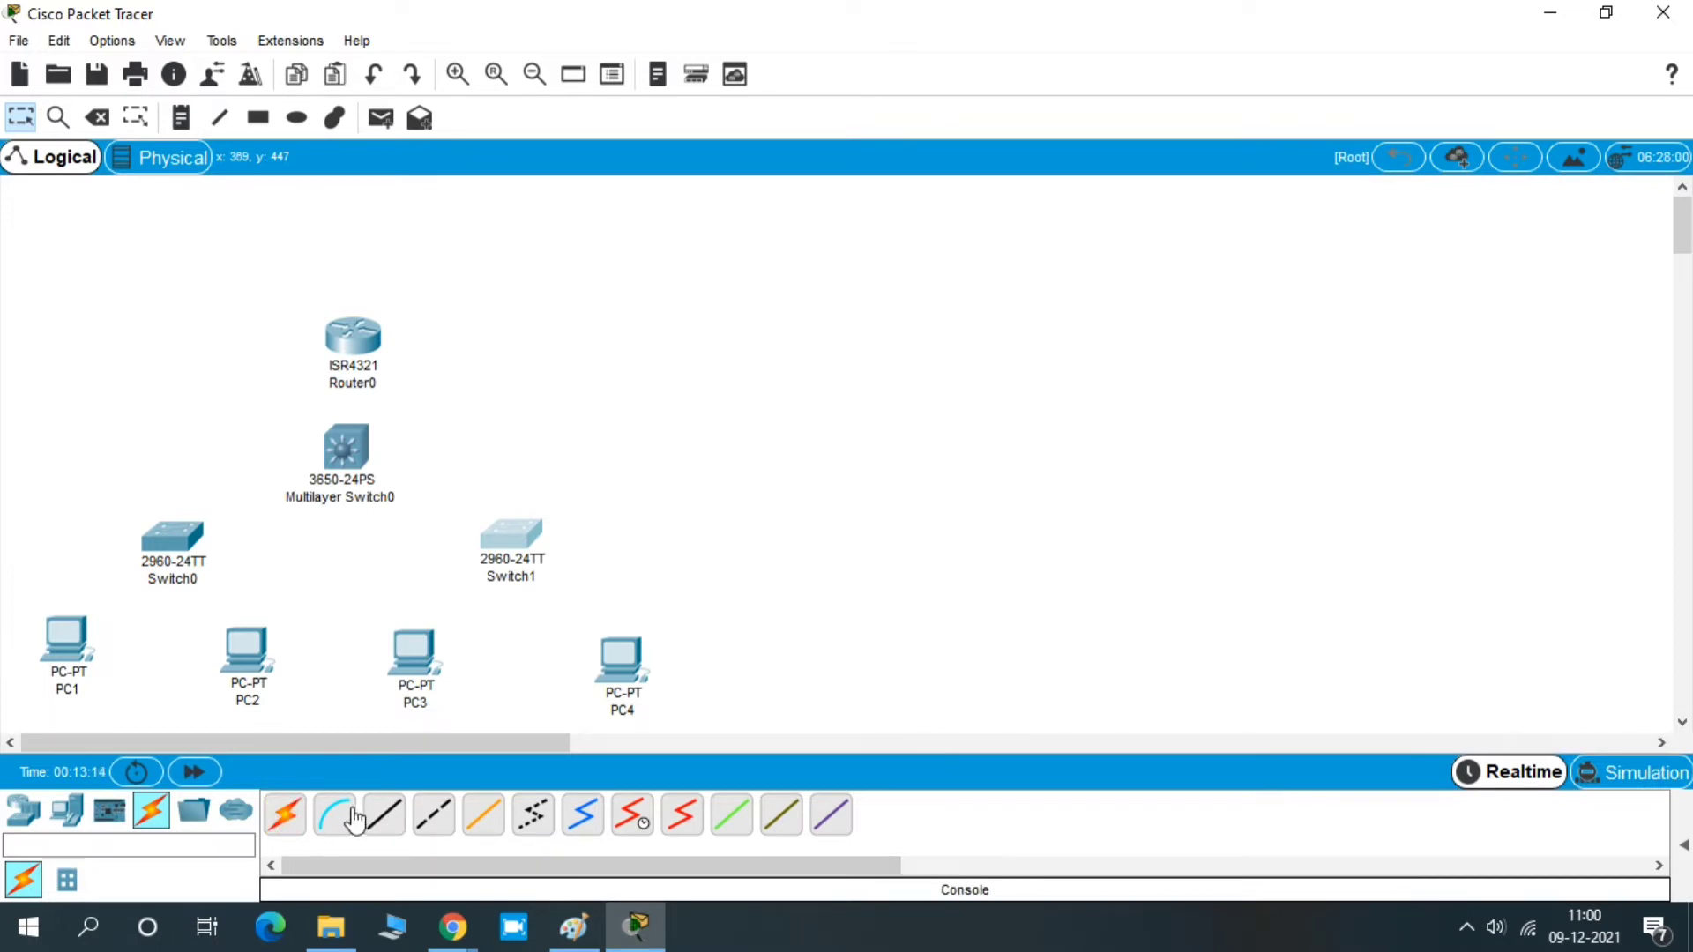
left_click(344, 819)
left_click(345, 820)
Connect PC1, PC2 and Multilayer Switch0 to Switch0 using the automatically chosen connection type
left_click(284, 819)
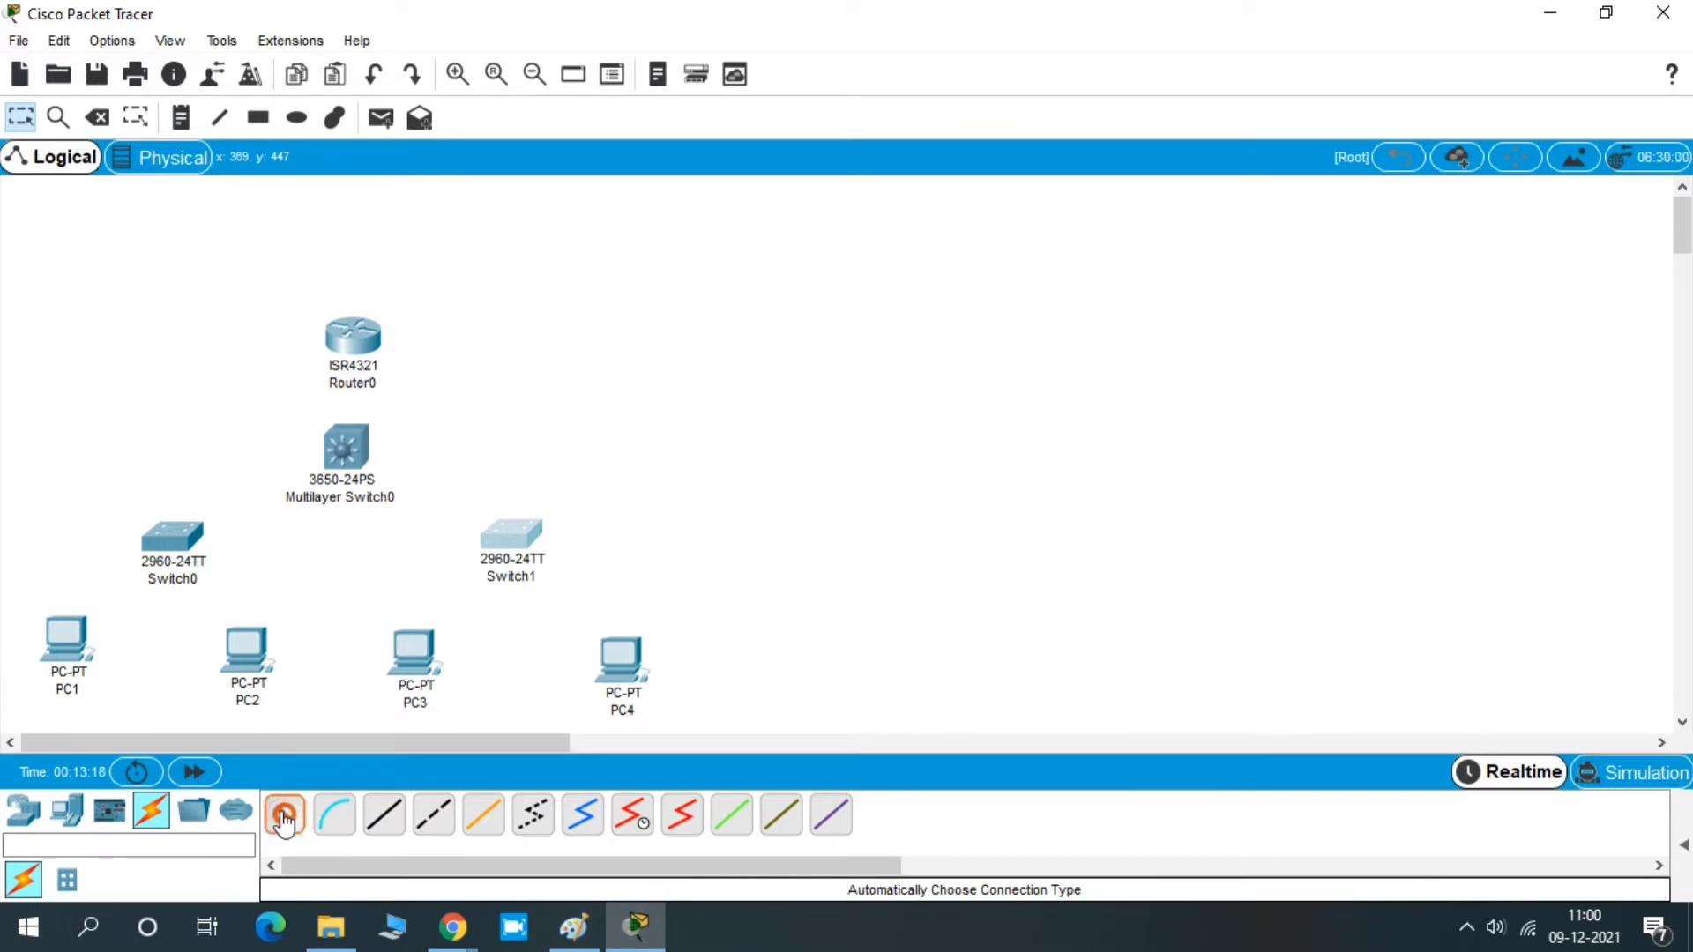
left_click(78, 631)
left_click(168, 549)
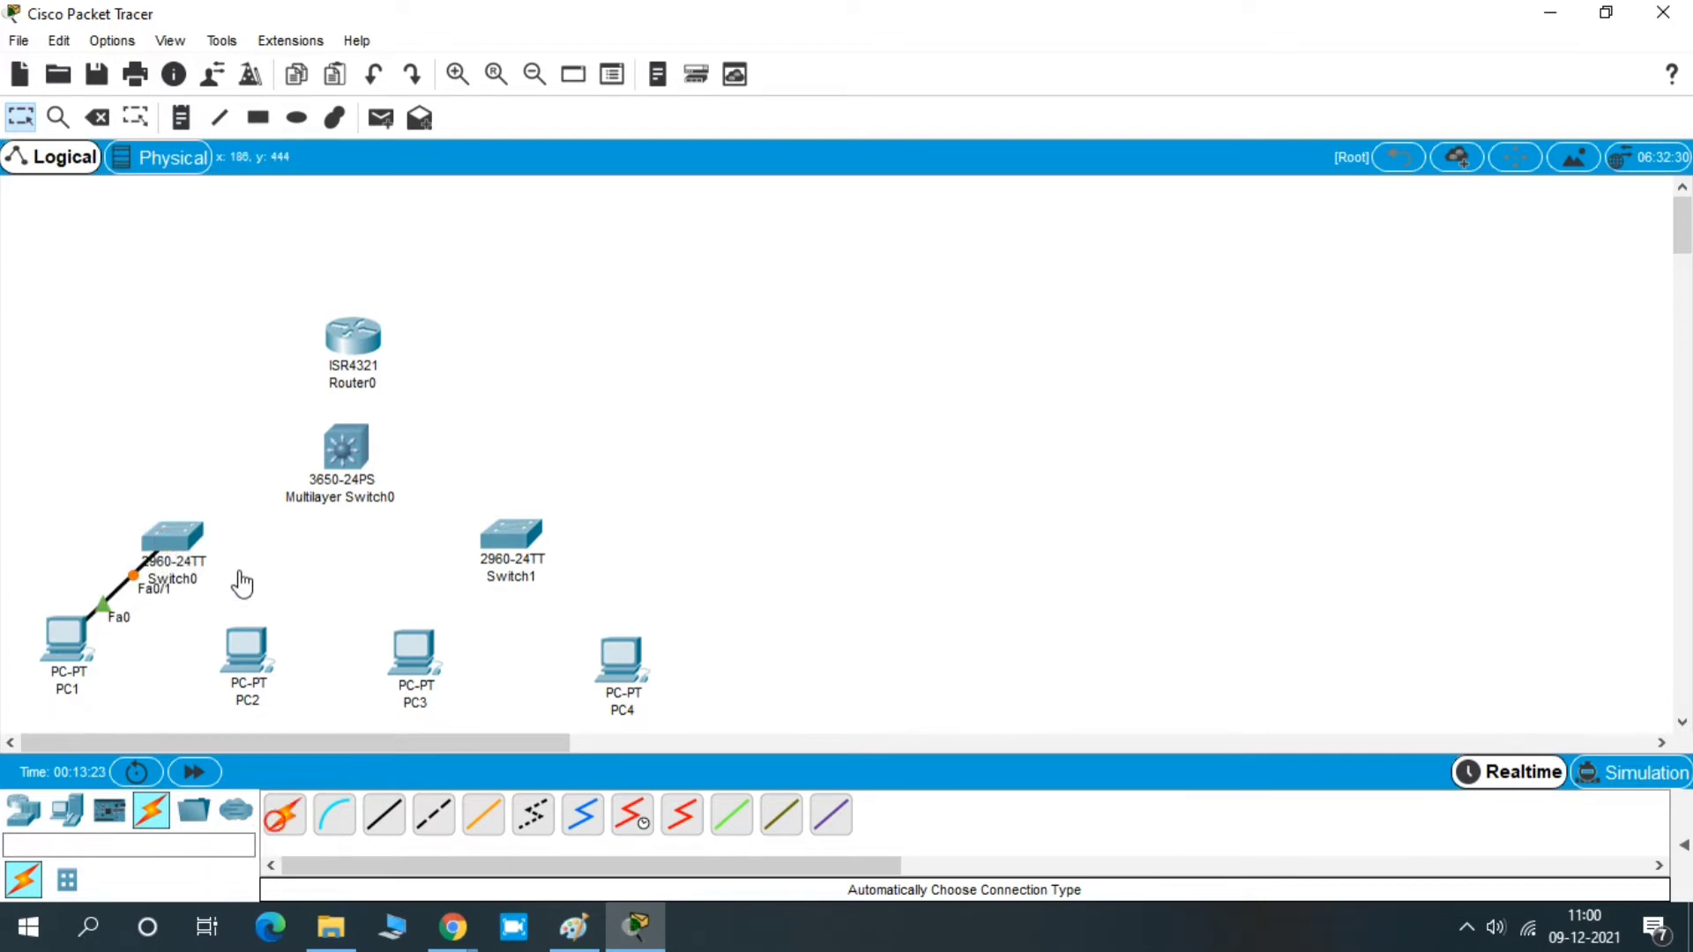
left_click(181, 543)
left_click(250, 653)
left_click(178, 535)
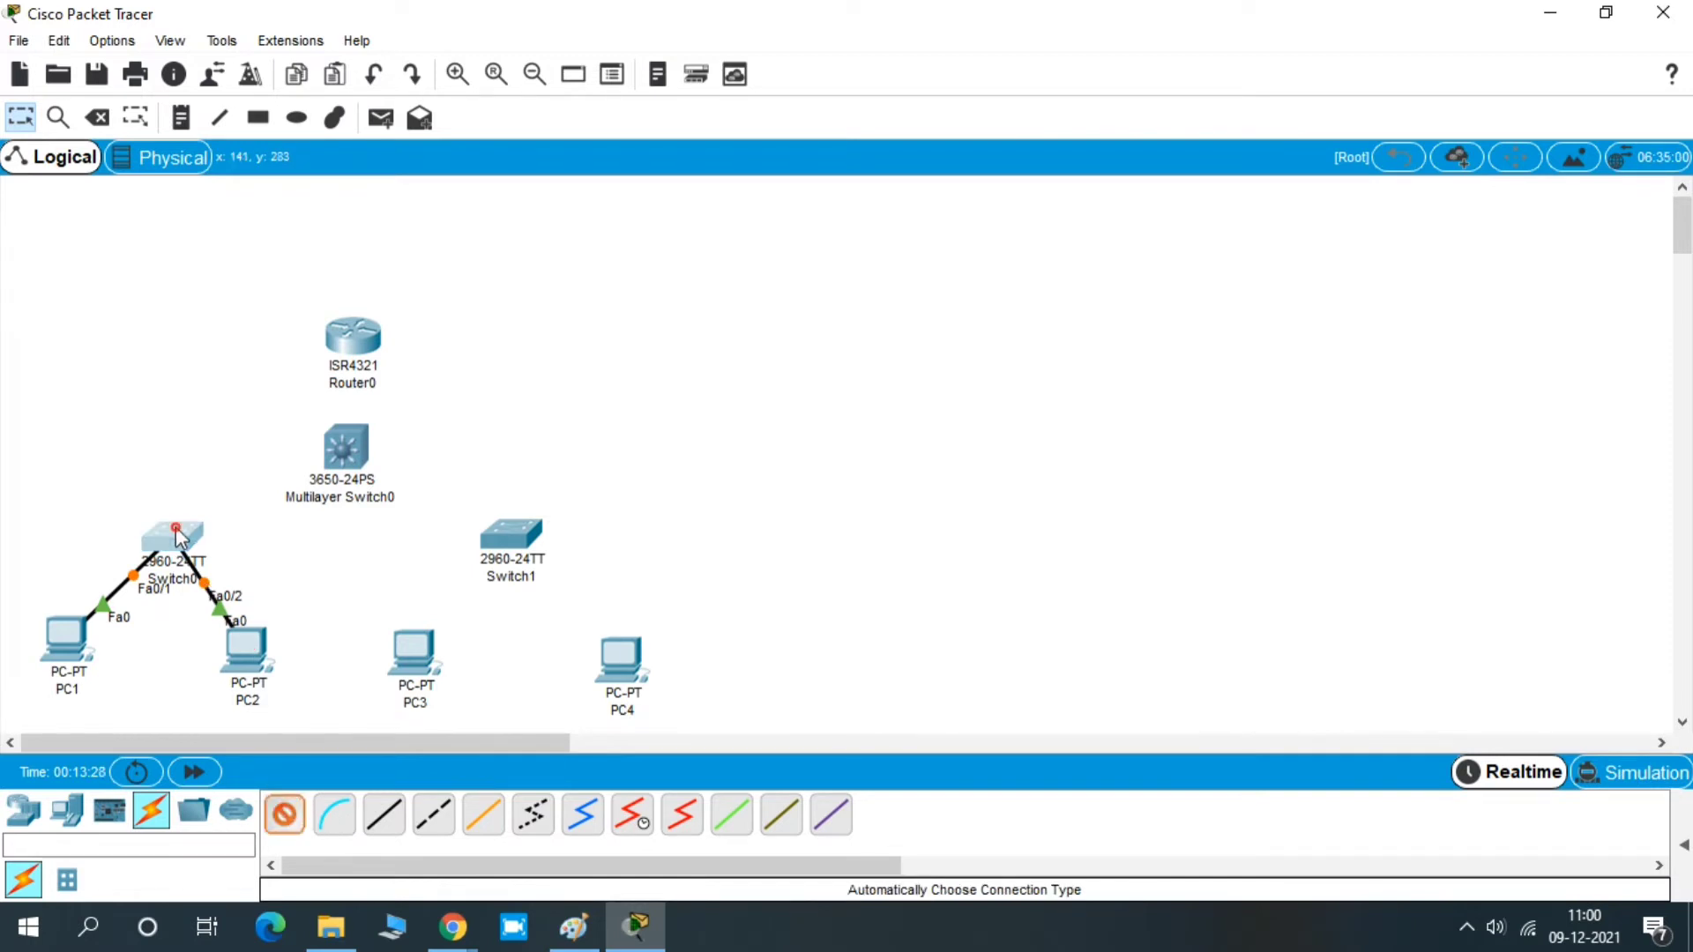
left_click(342, 450)
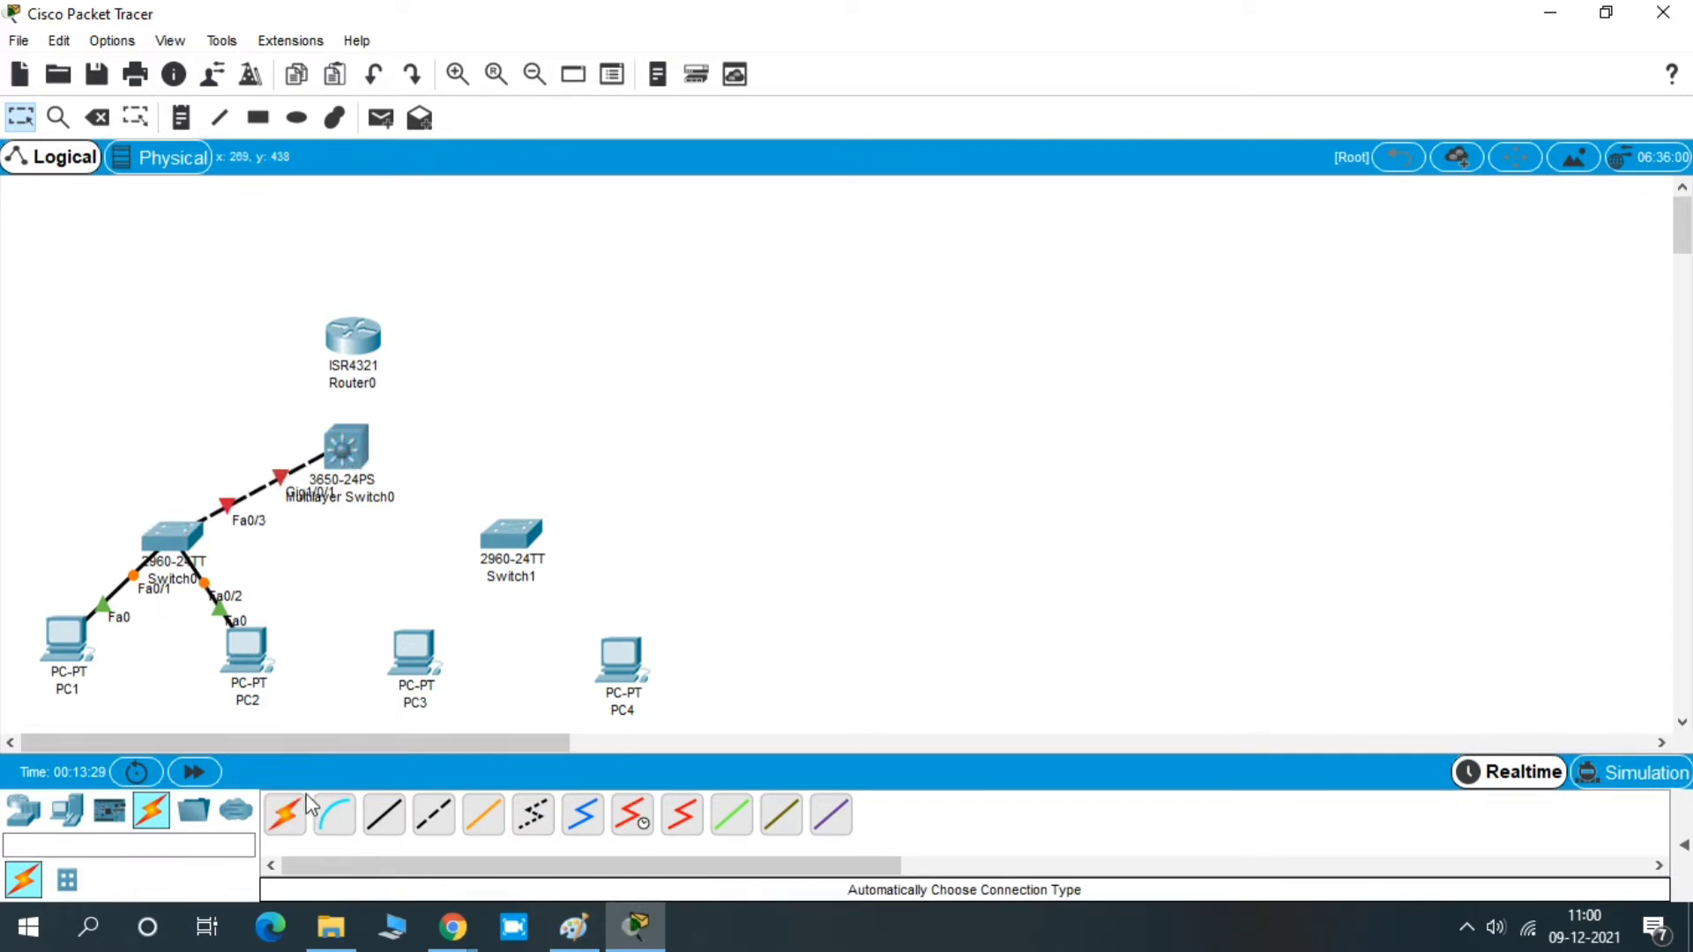
Connect PC3 and PC4 to Switch1 using the automatically chosen connection type
left_click(285, 817)
left_click(435, 637)
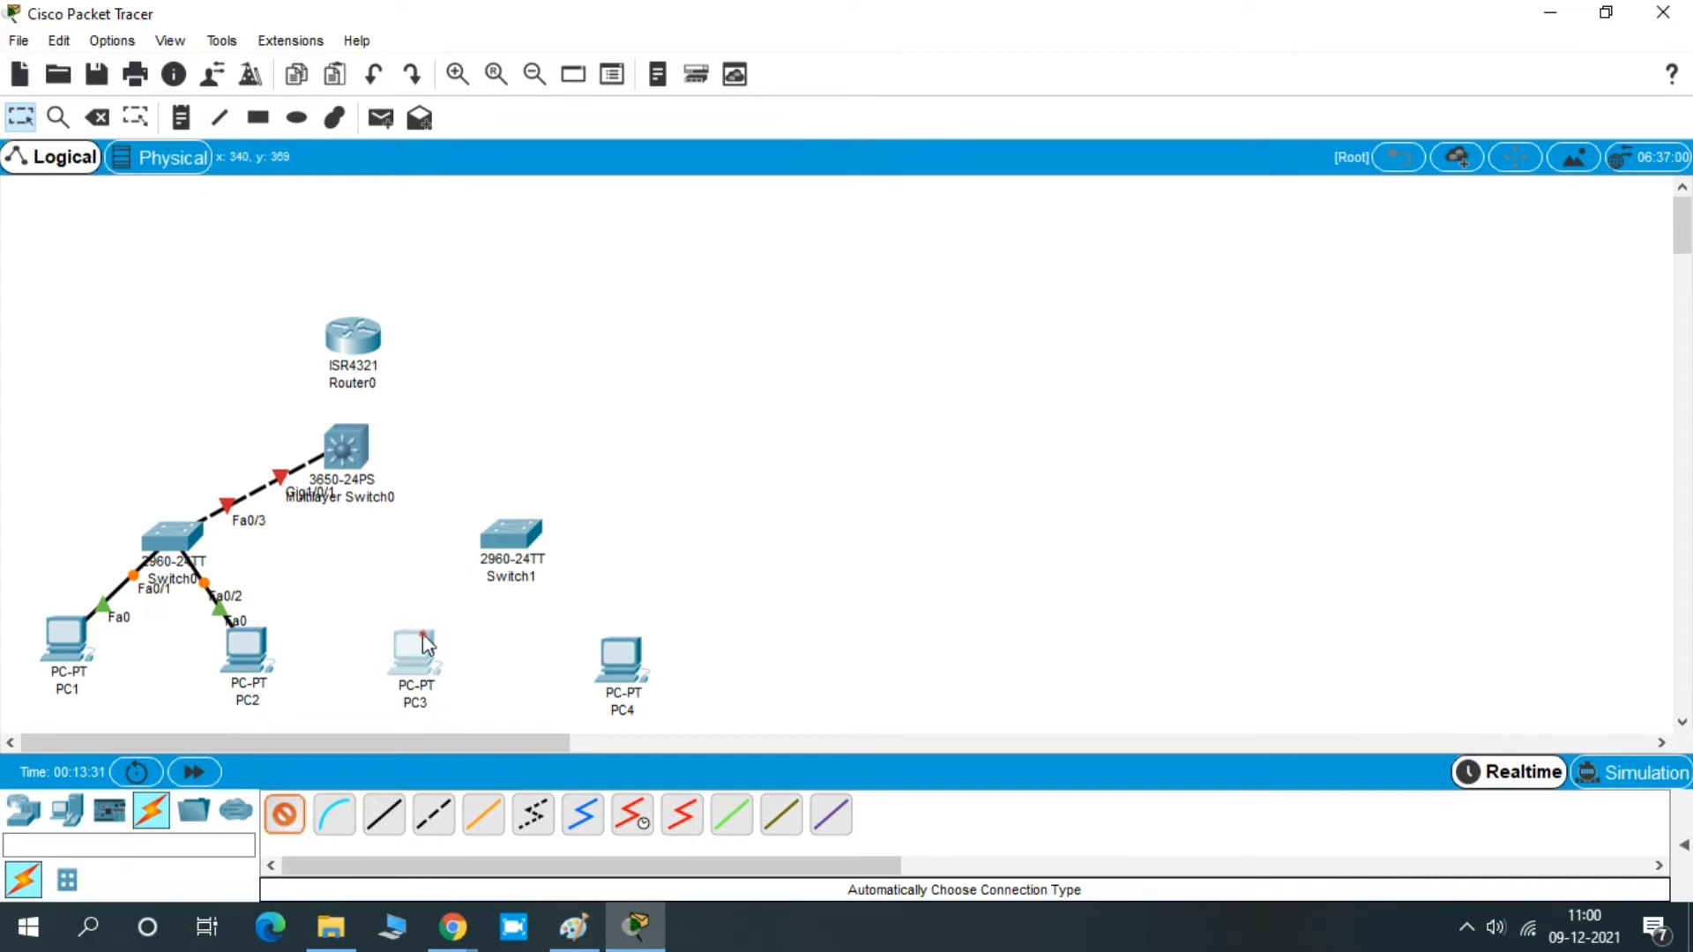
left_click(500, 548)
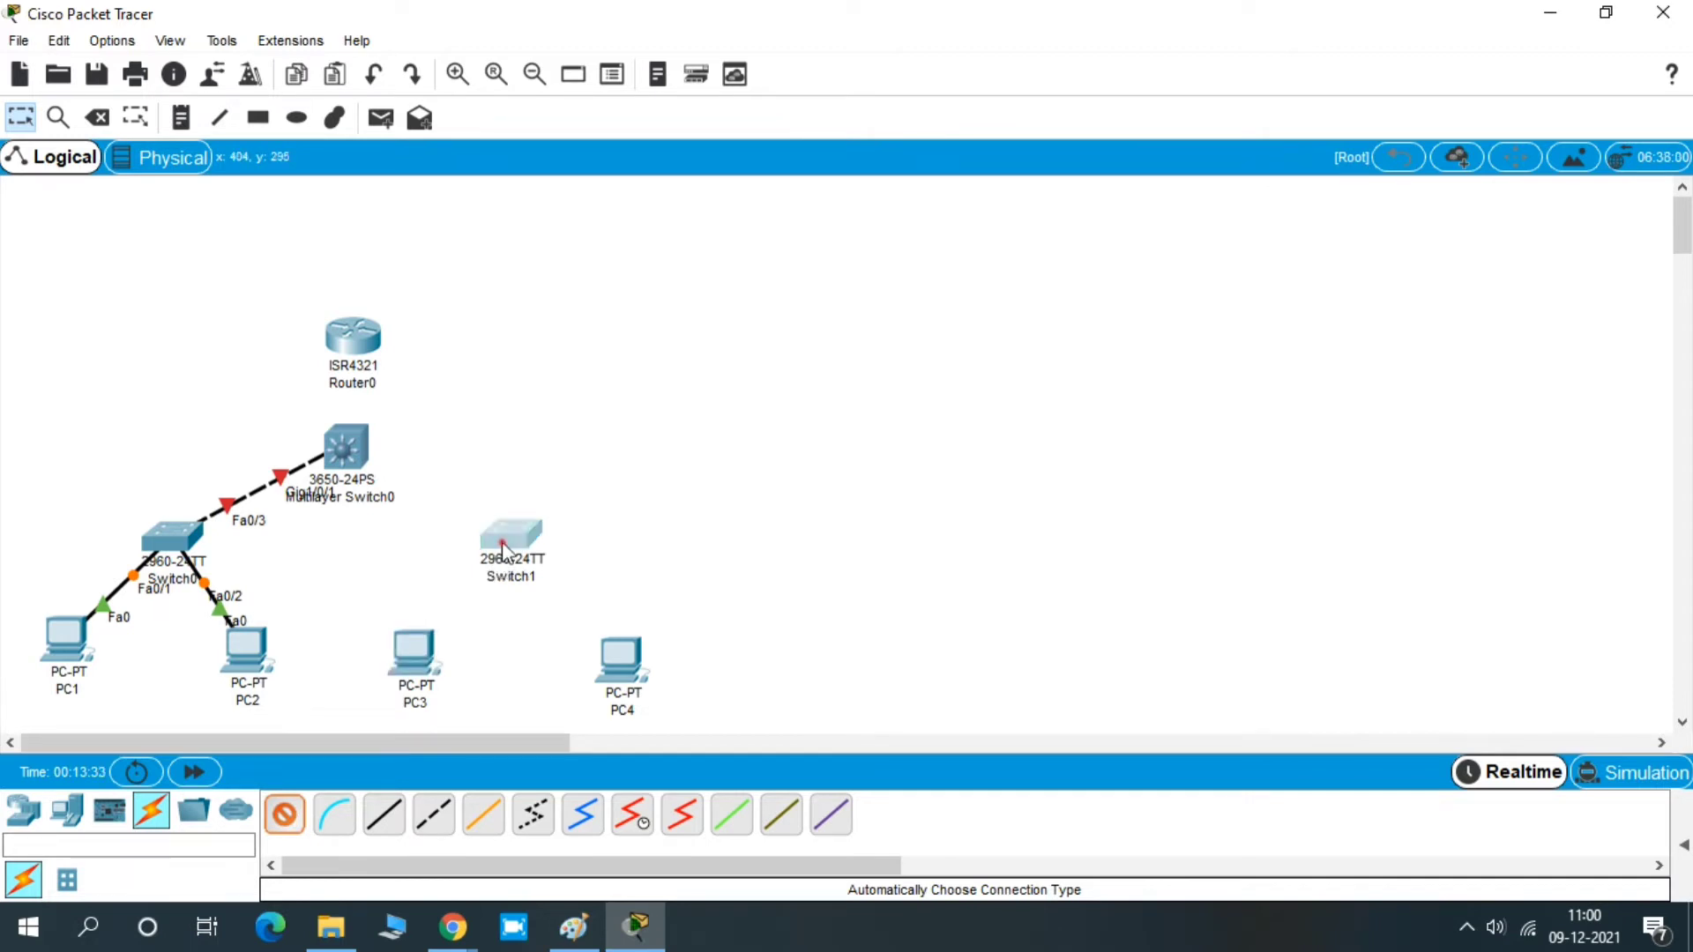
left_click(414, 646)
left_click(286, 832)
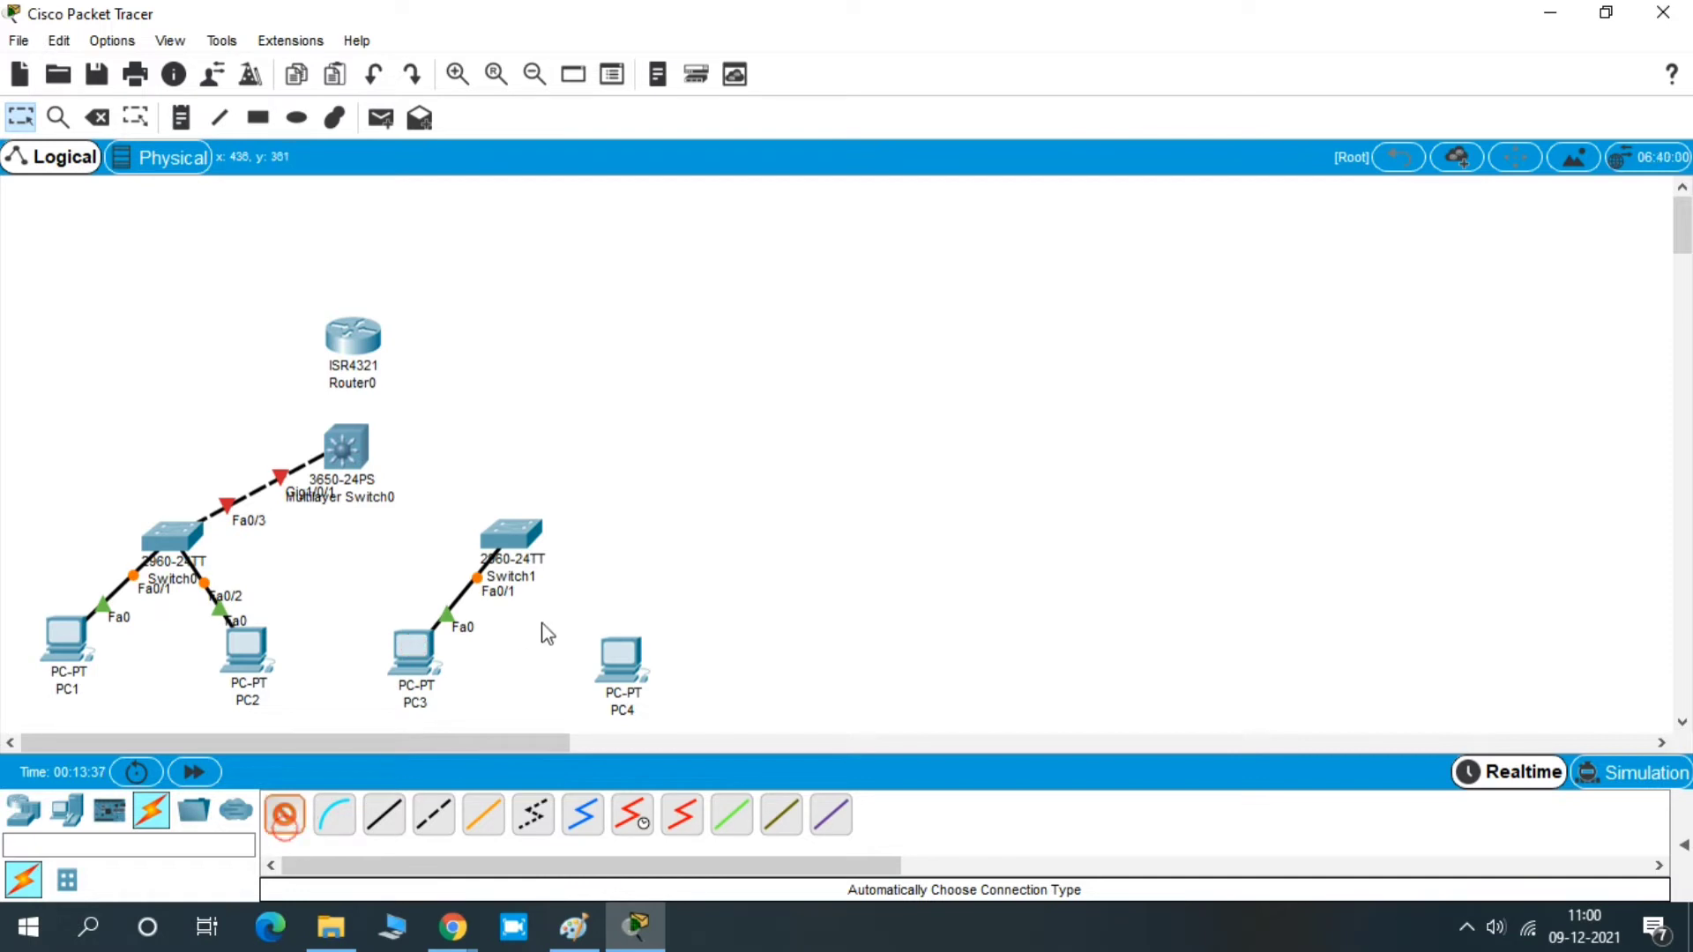
left_click(526, 549)
left_click(620, 661)
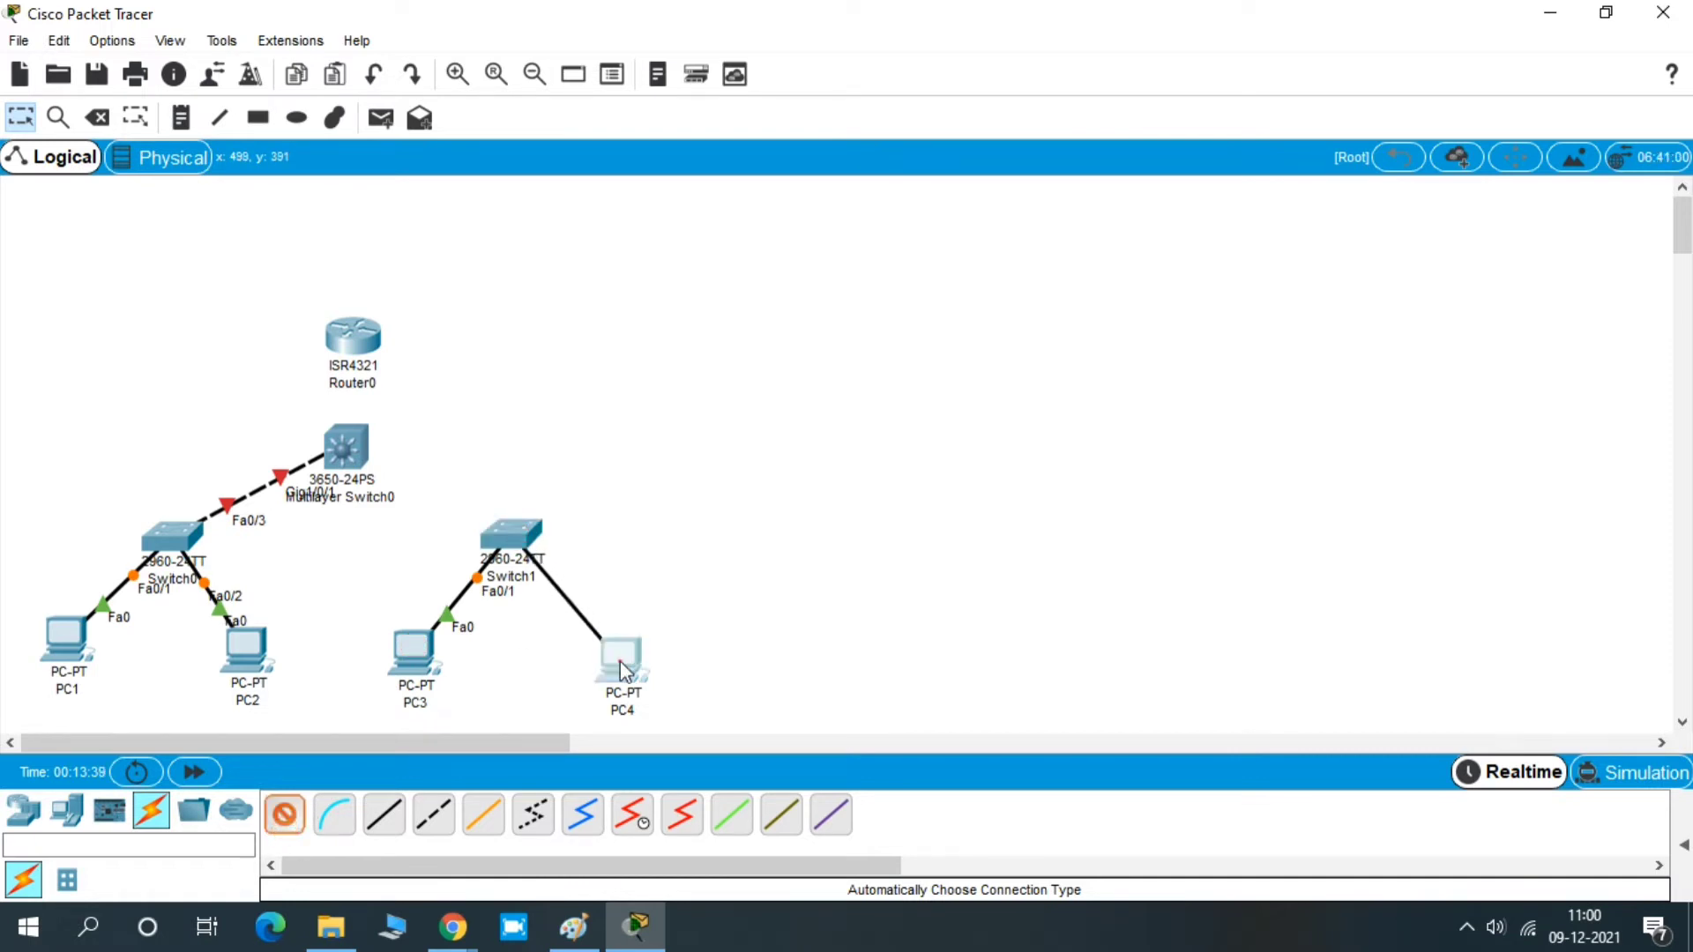
Connect Multilayer Switch0 to Switch1 using the automatically chosen connection type
left_click(296, 822)
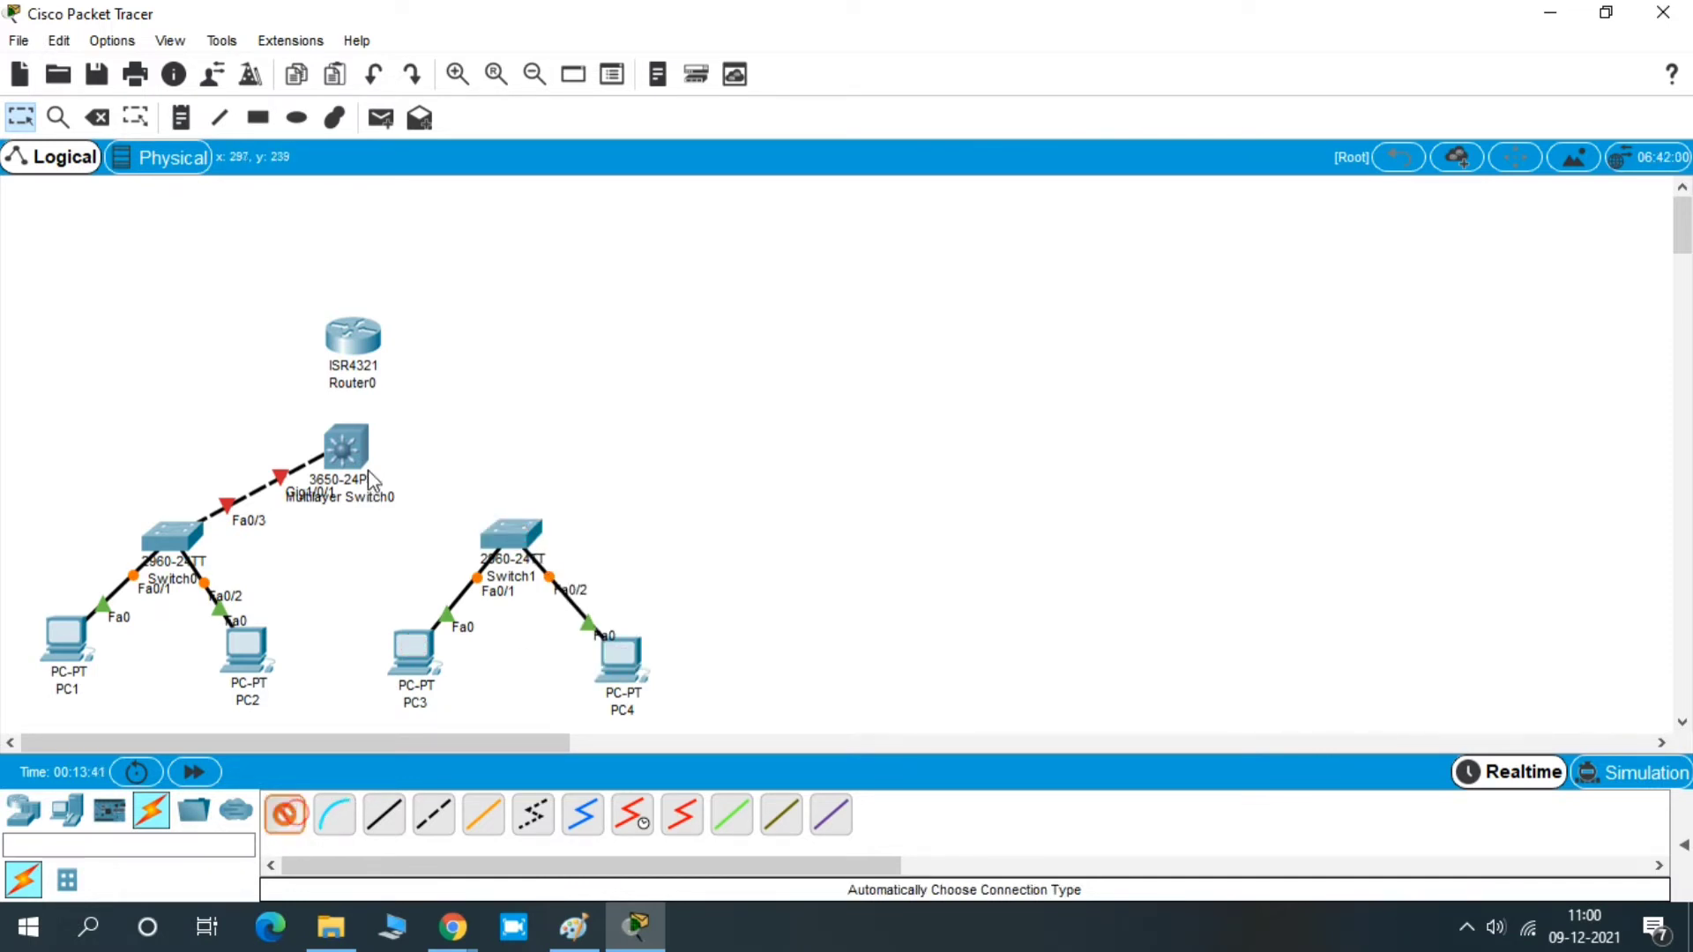
left_click(360, 454)
left_click(523, 544)
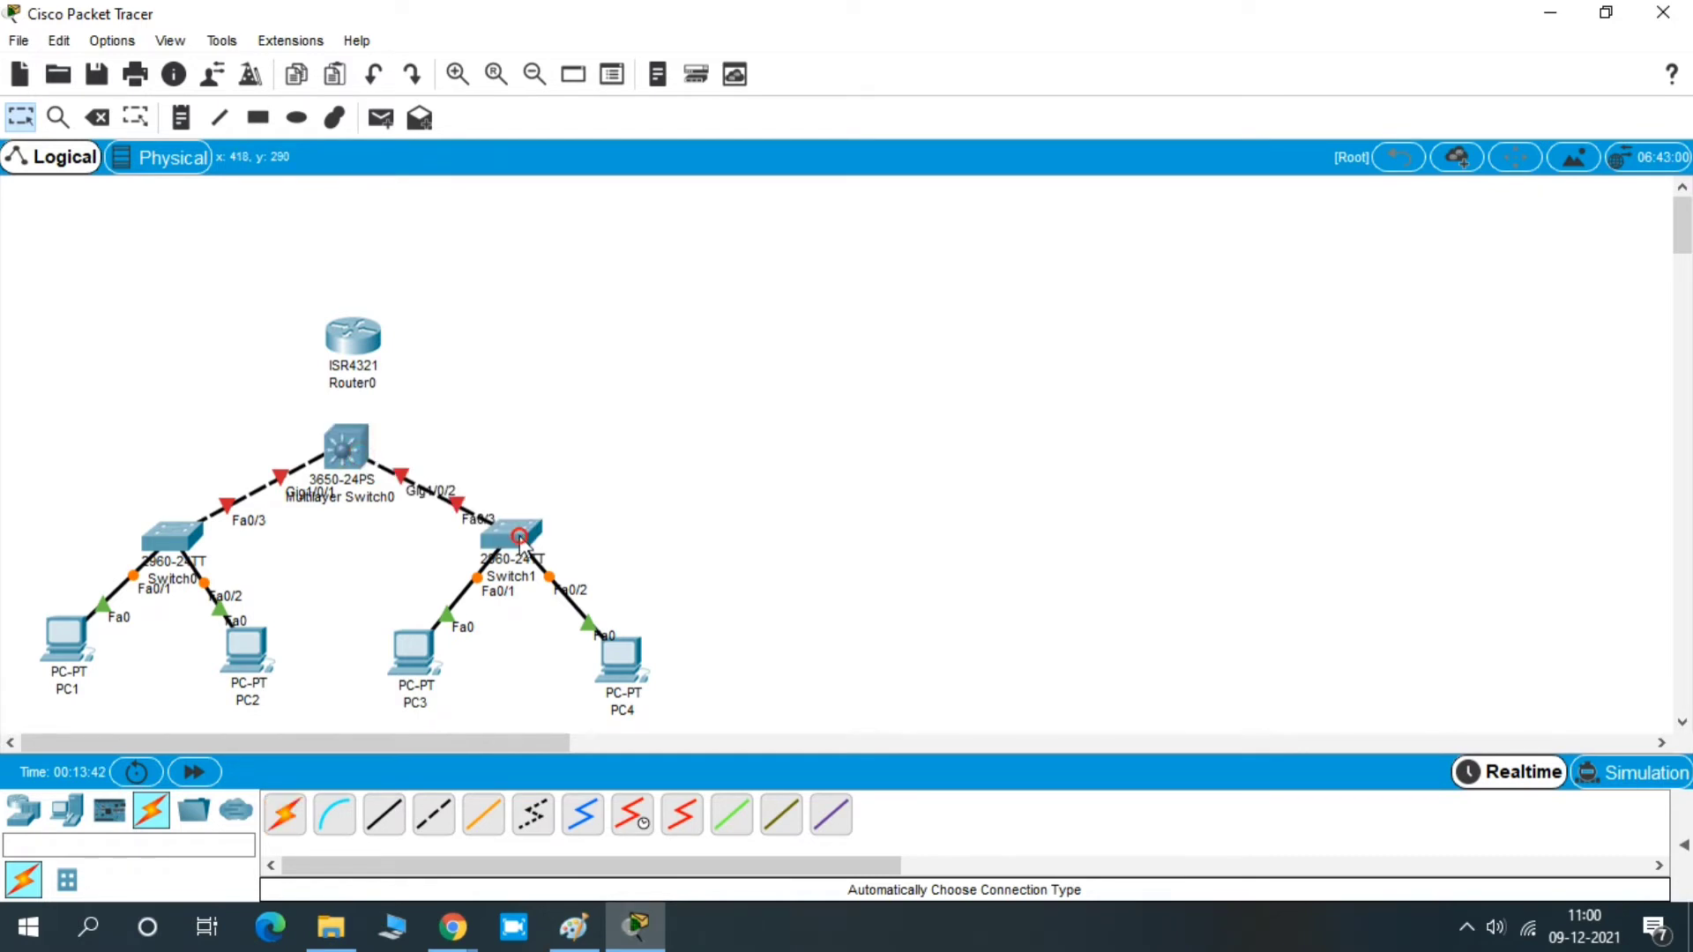
Connect Router0 to Multilayer Switch0 with an automatically chosen cable and move the router farther up from the switch
left_click(286, 815)
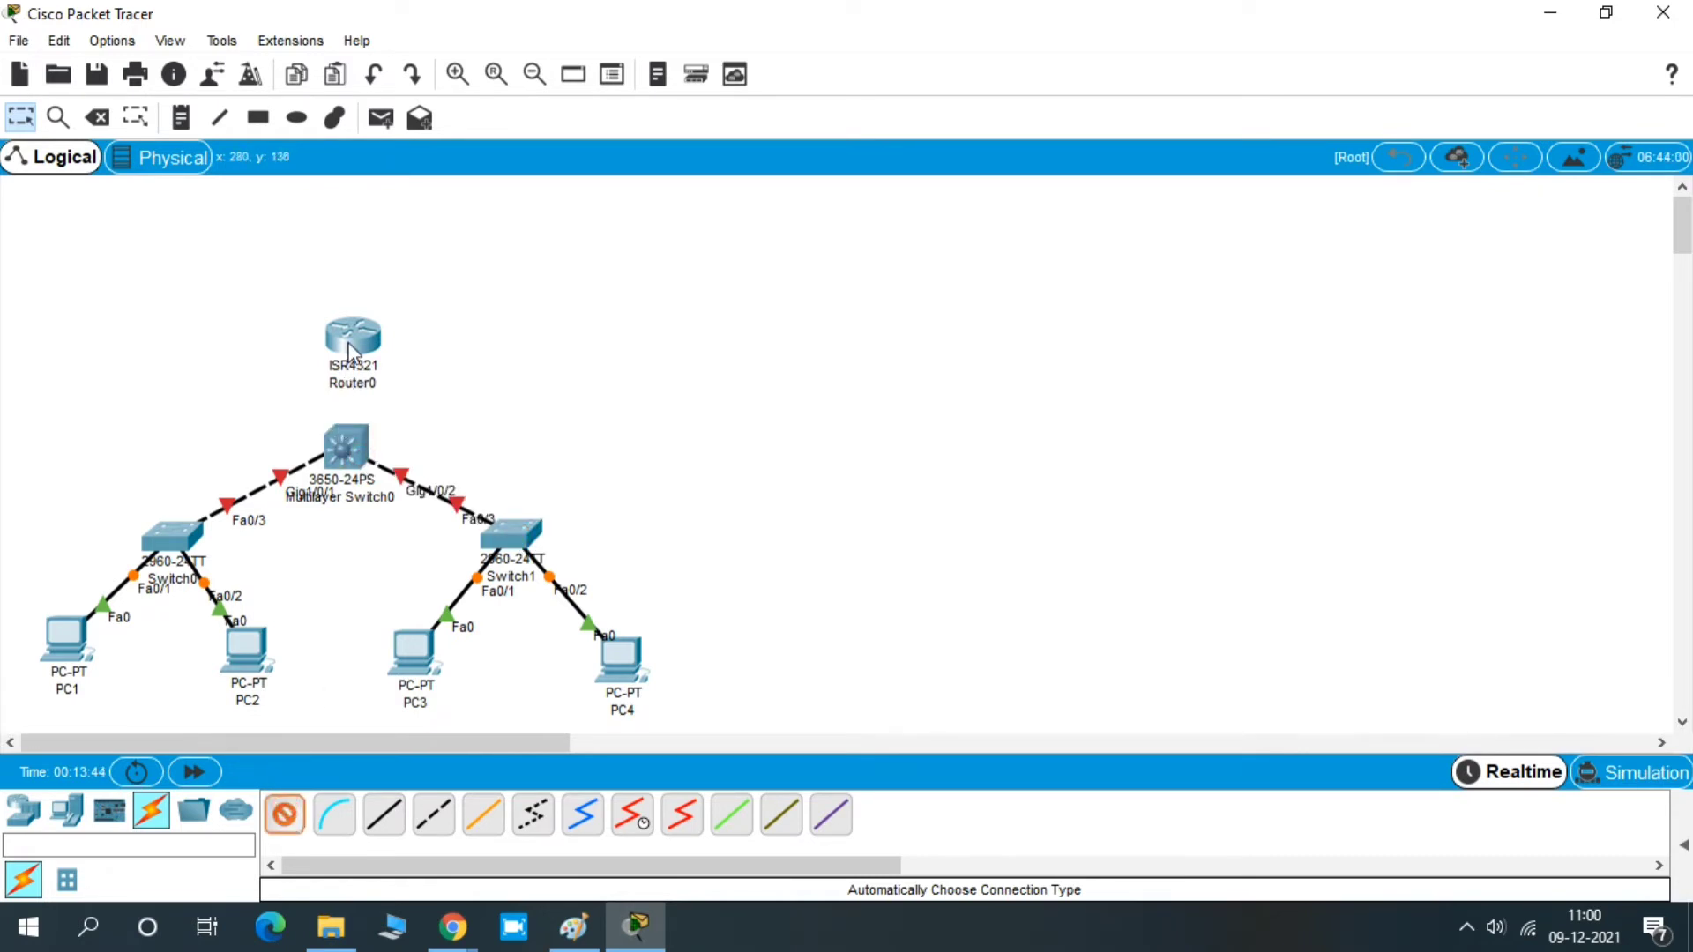
left_click(349, 344)
left_click(346, 448)
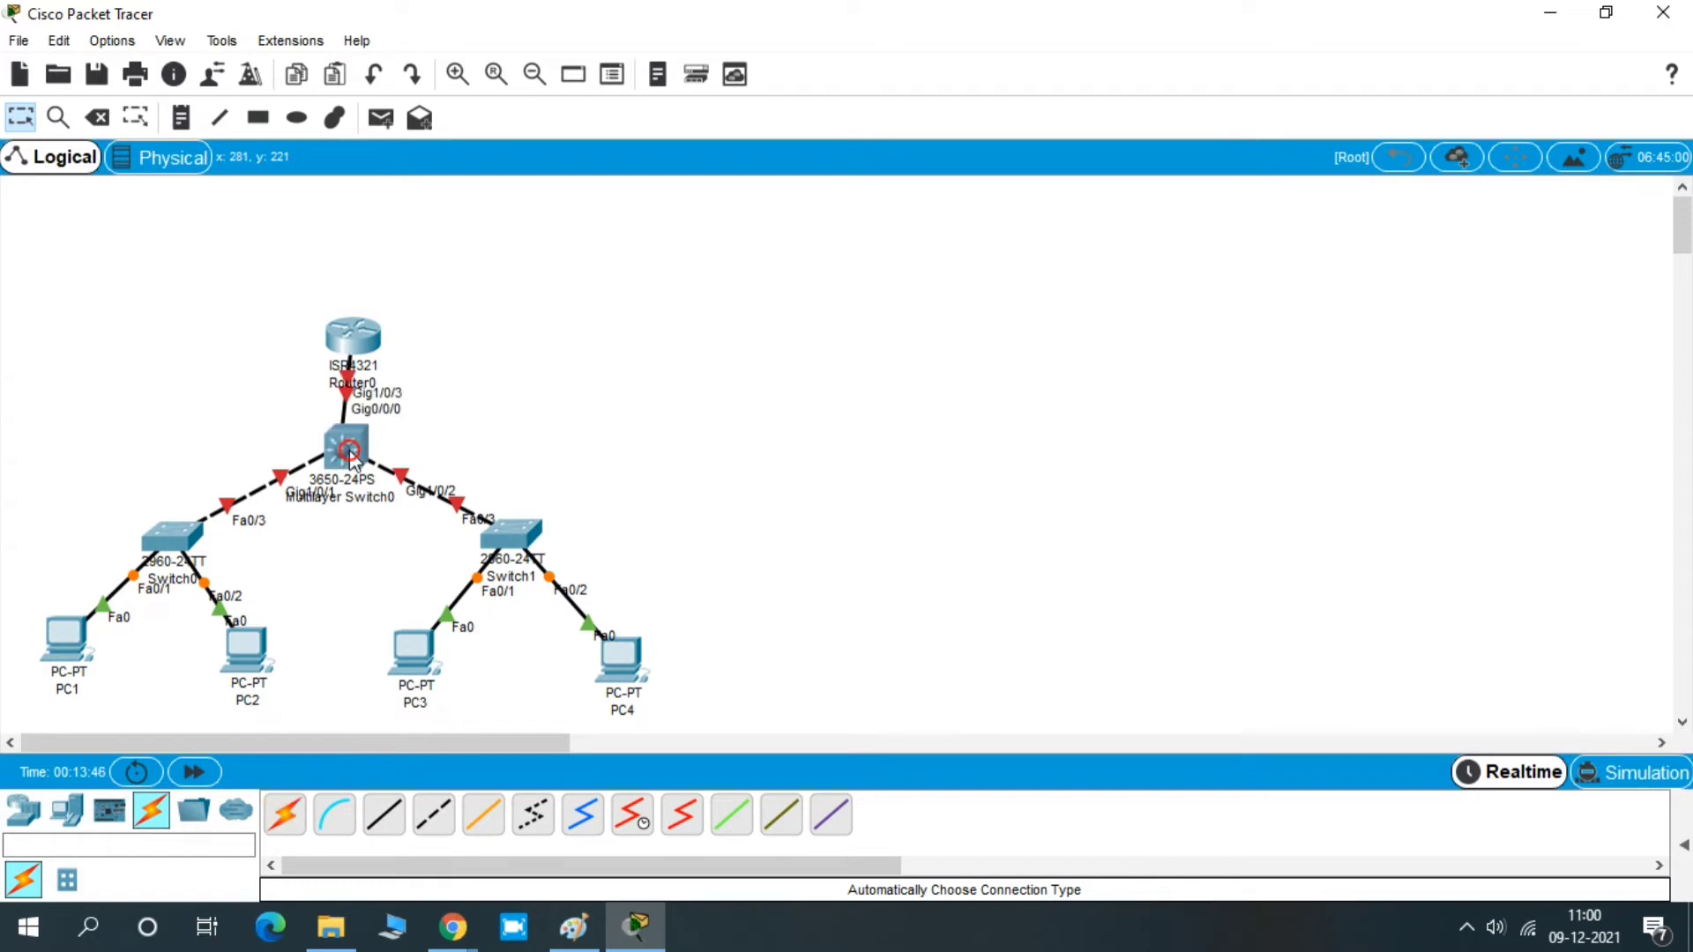
left_click_drag(349, 341, 343, 283)
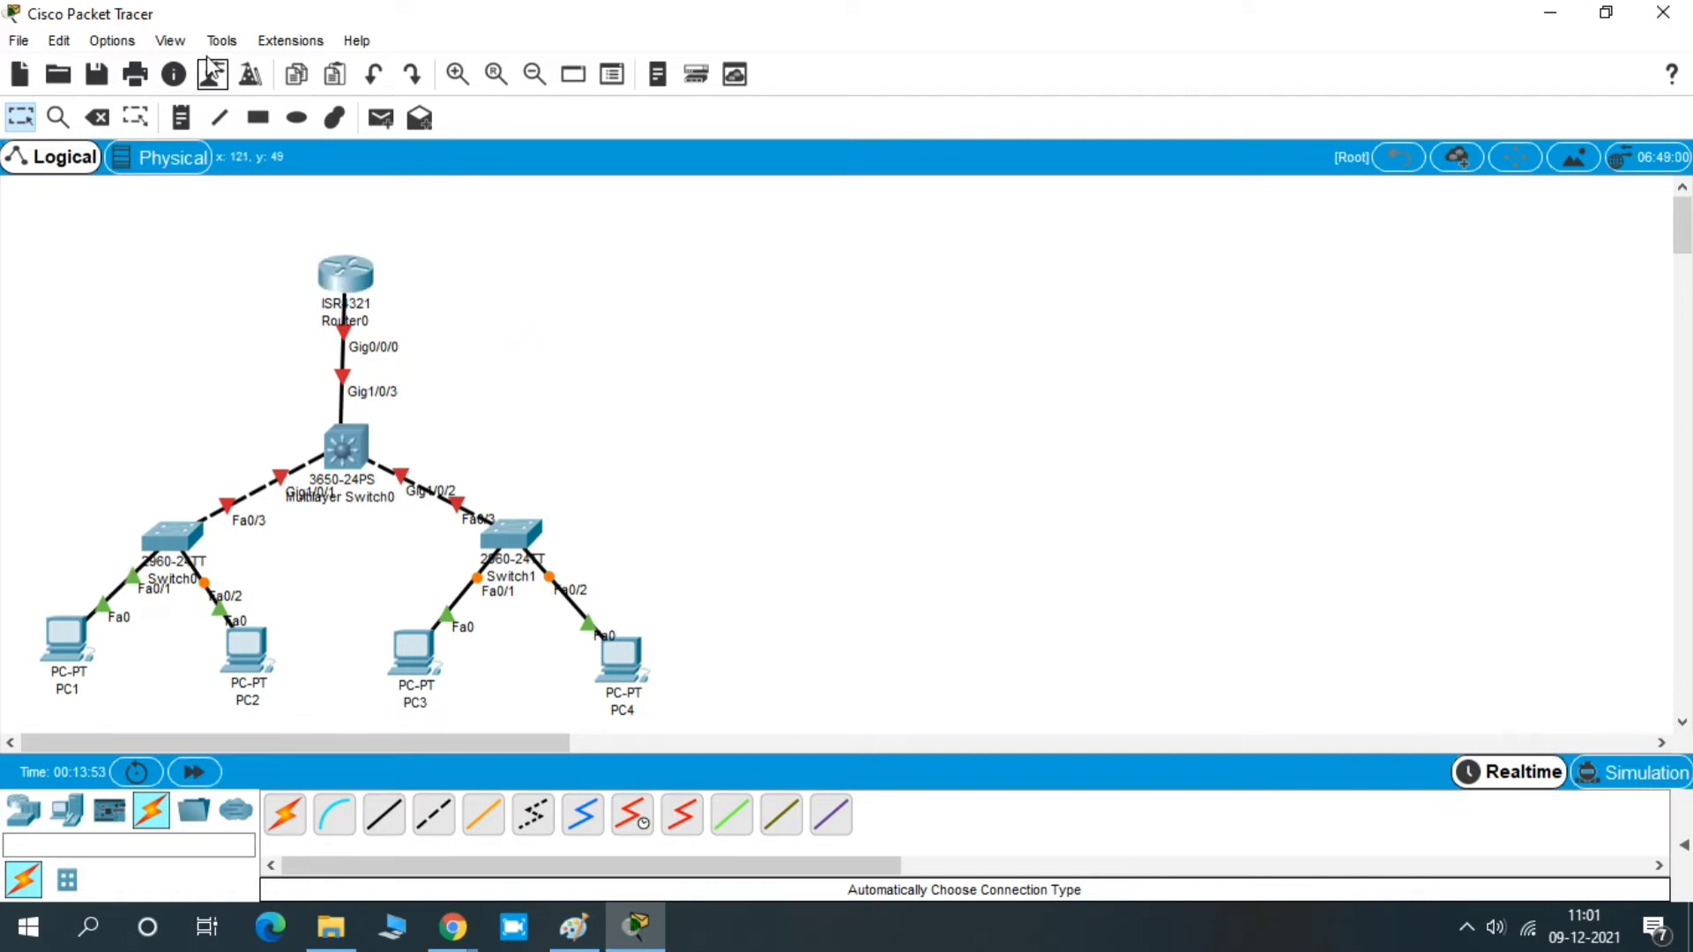
Add the two-line note "L3 SWITCH" and "VLAN 10---192.168.1.254" beside Multilayer Switch0 and move it clear of the link labels
left_click(184, 118)
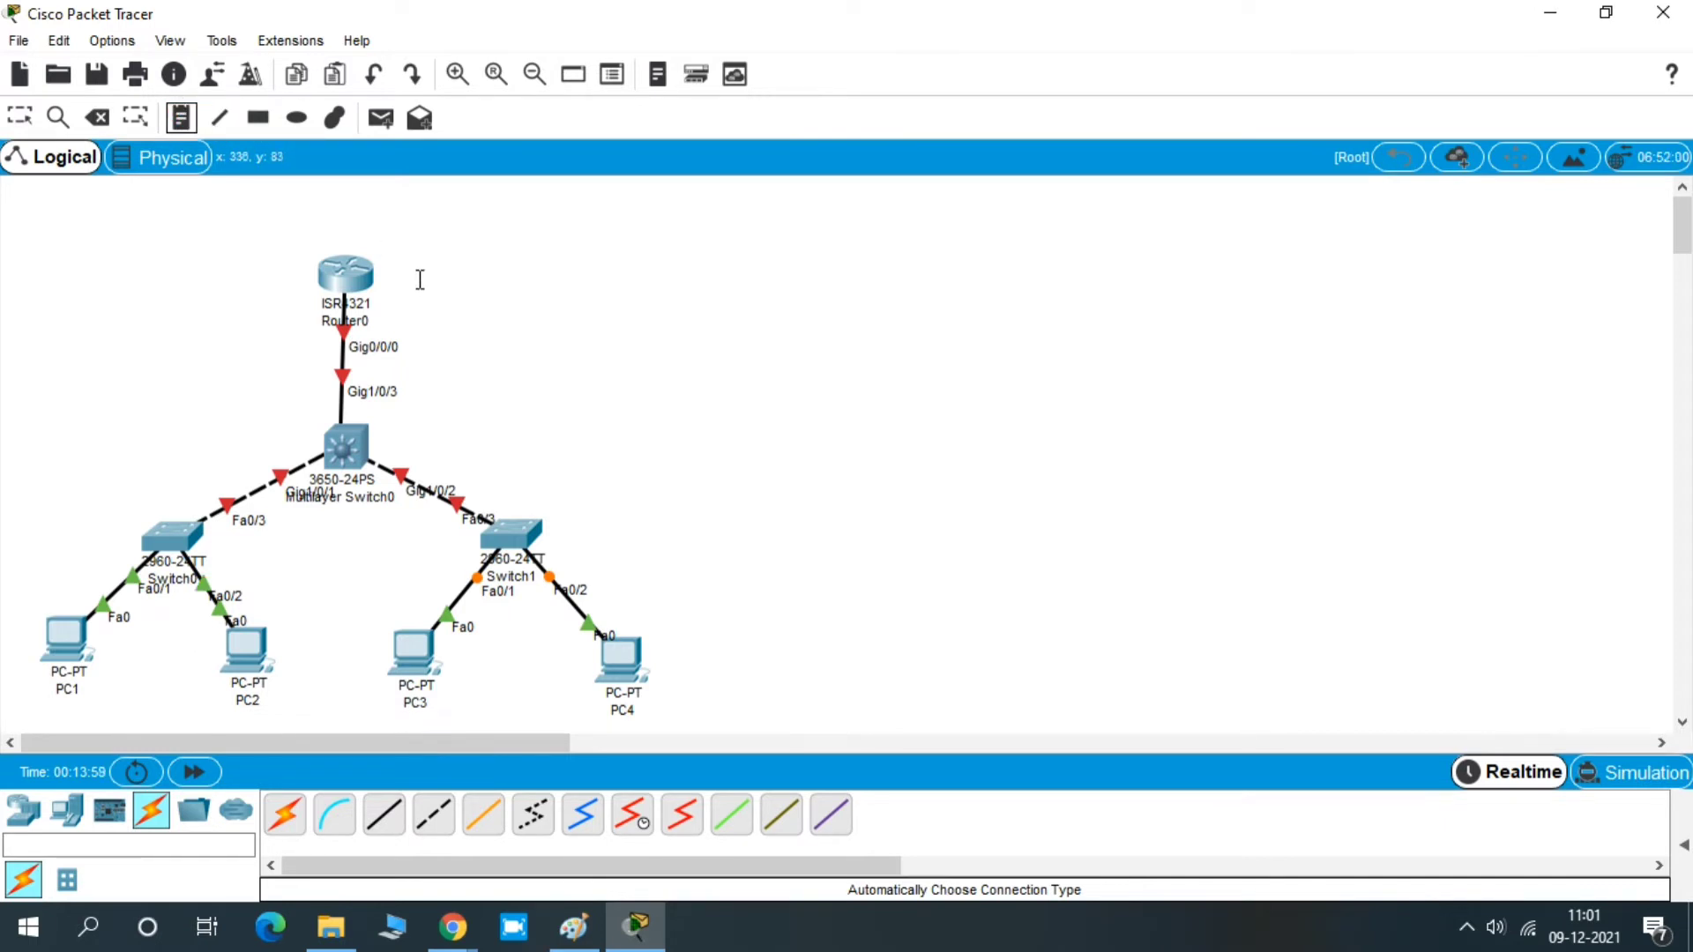
left_click(405, 437)
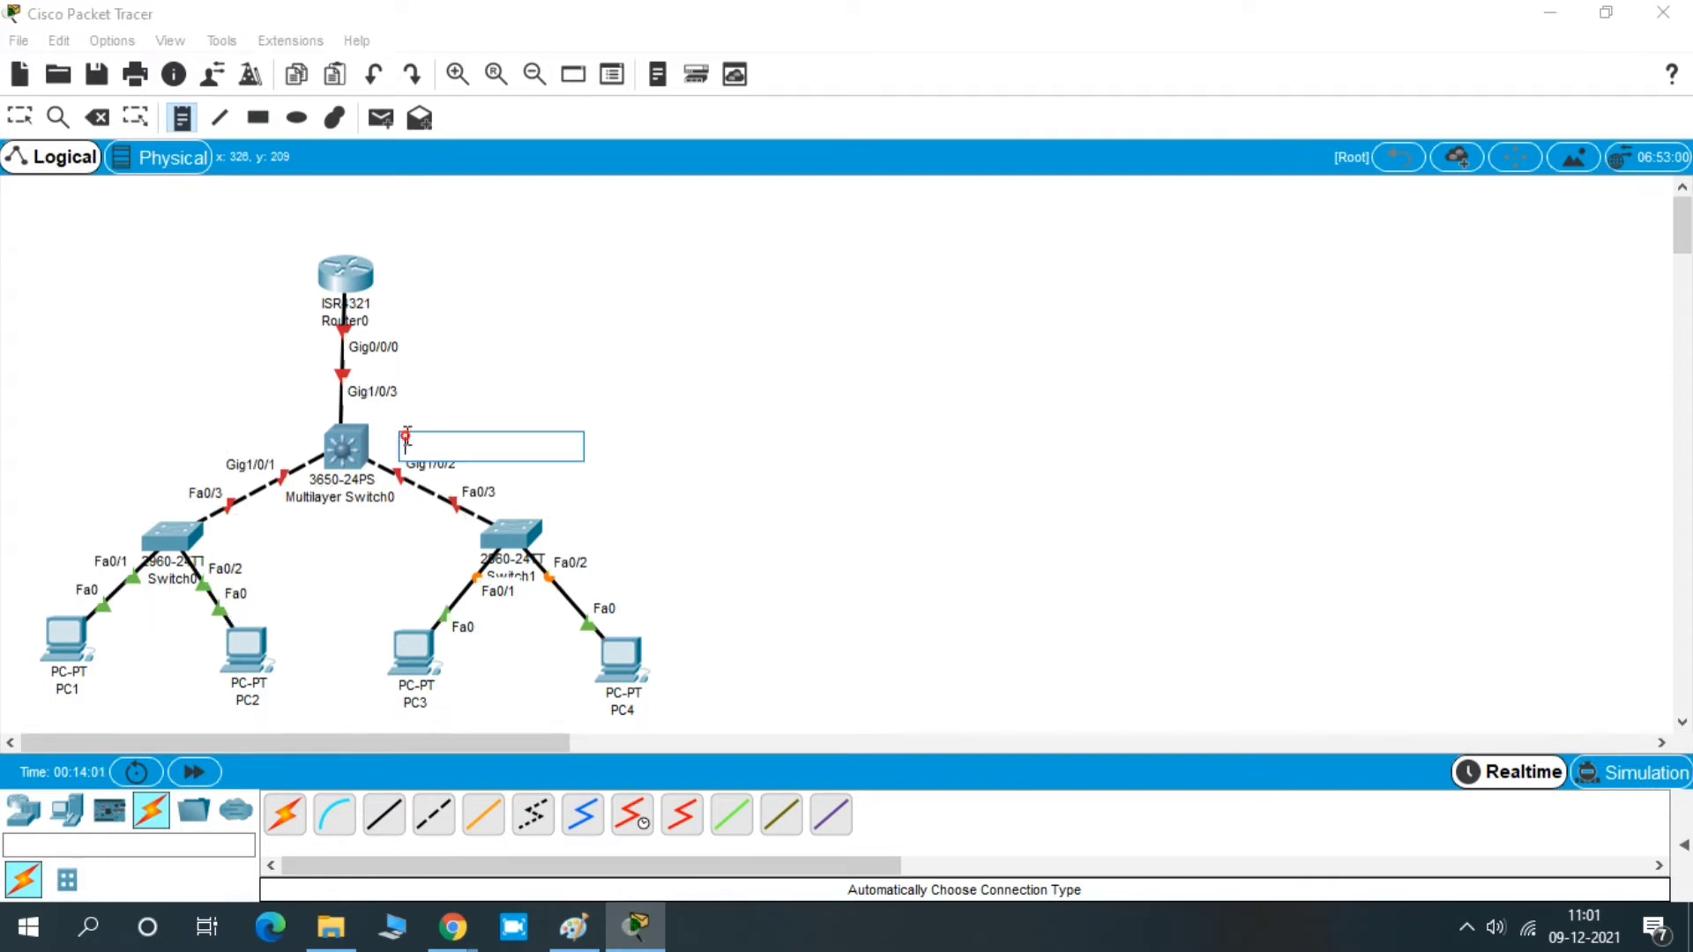
type("L3")
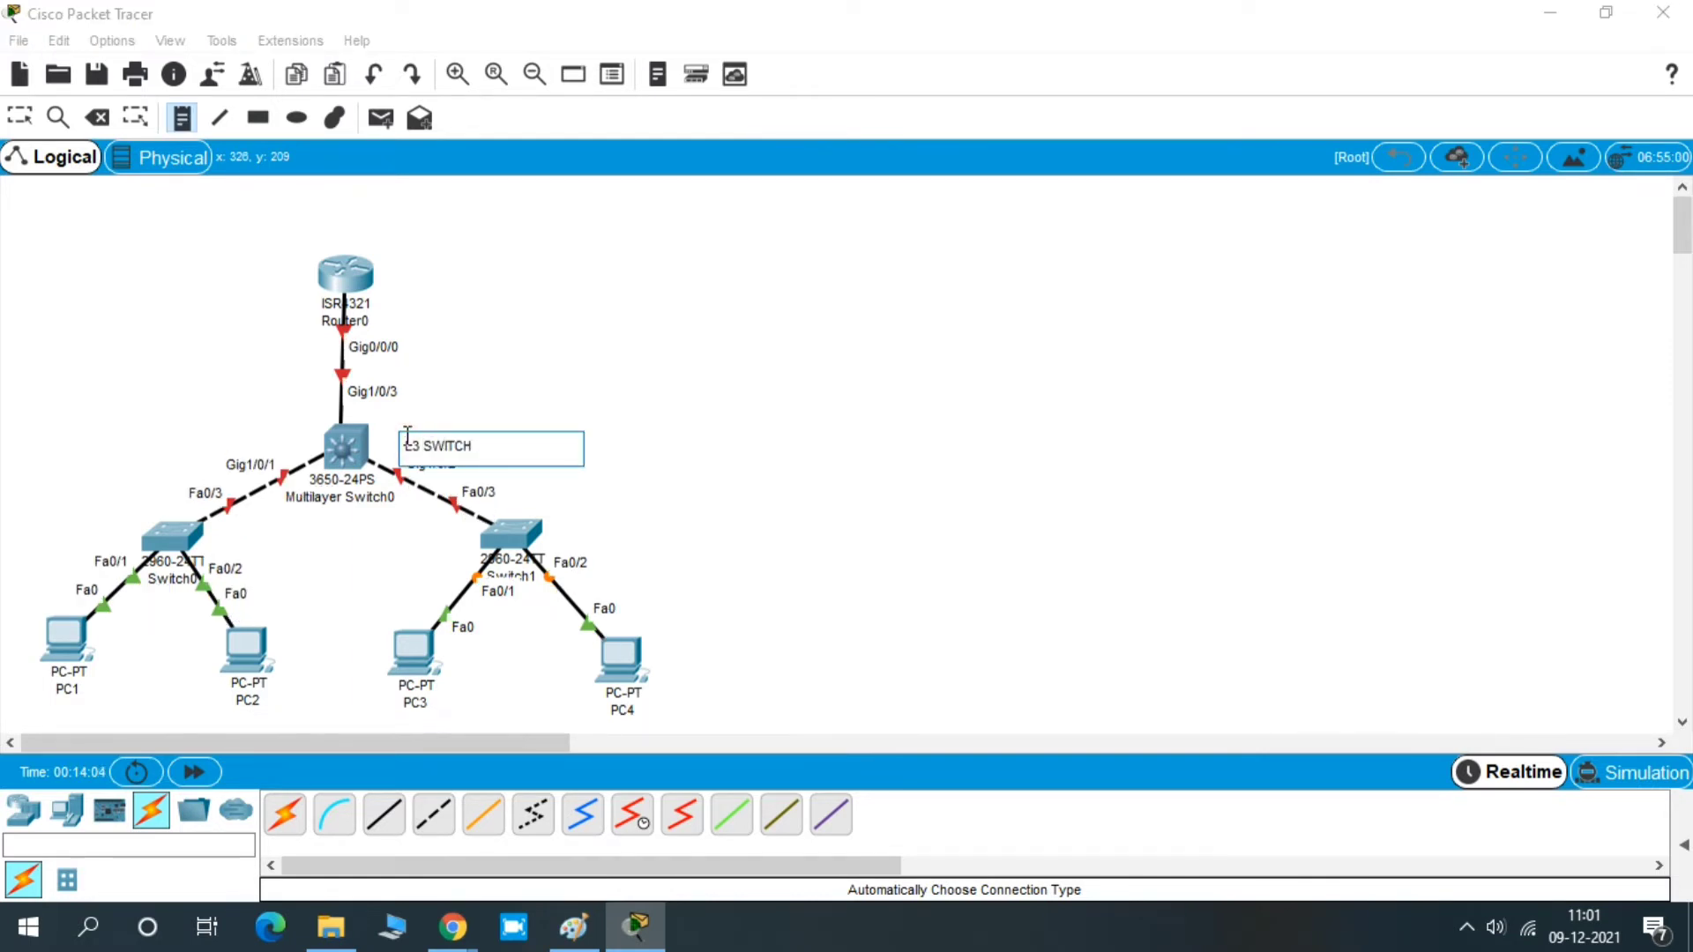
type(" SWITCH")
key("Return")
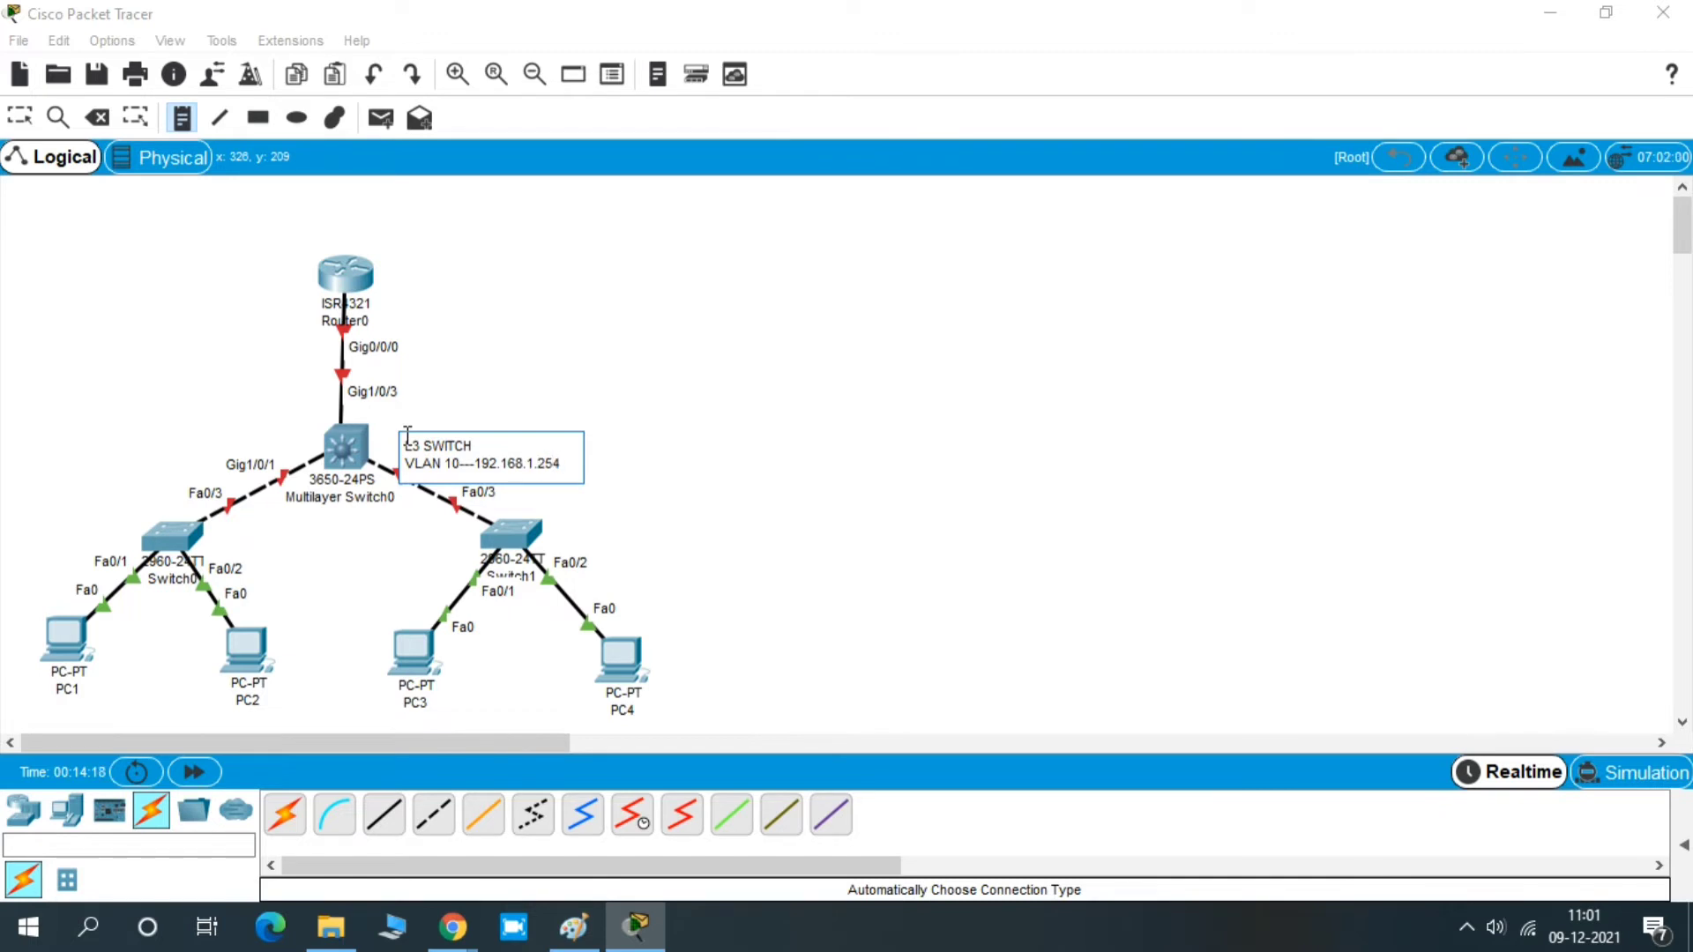
left_click(625, 434)
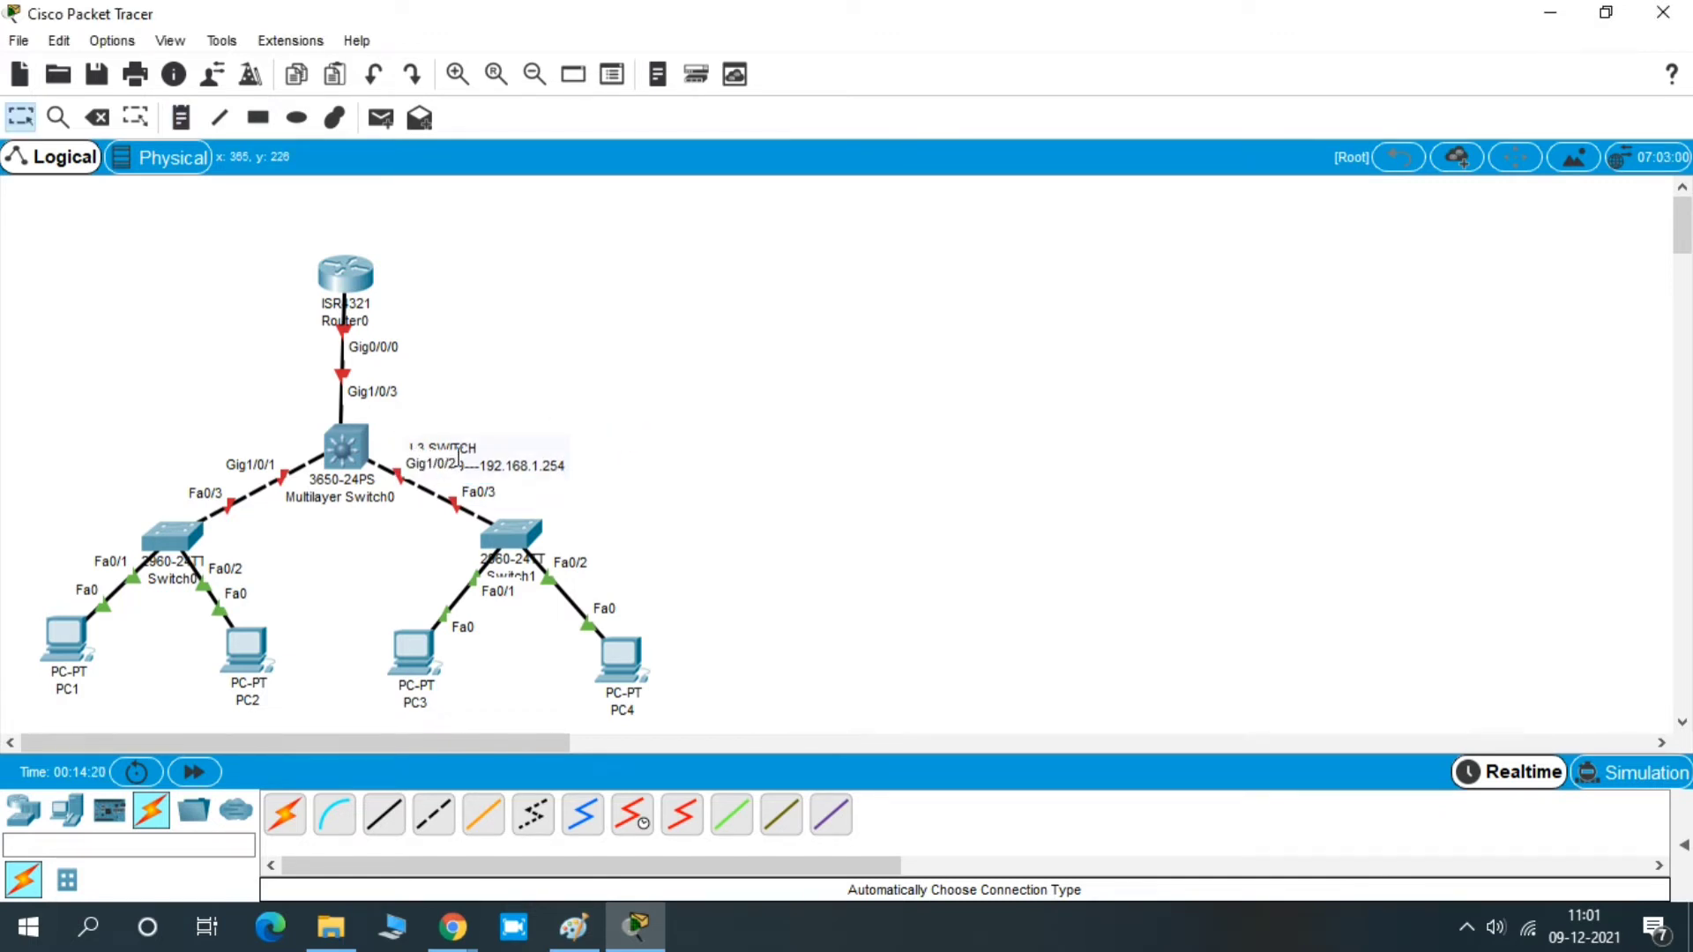
left_click_drag(458, 456, 454, 421)
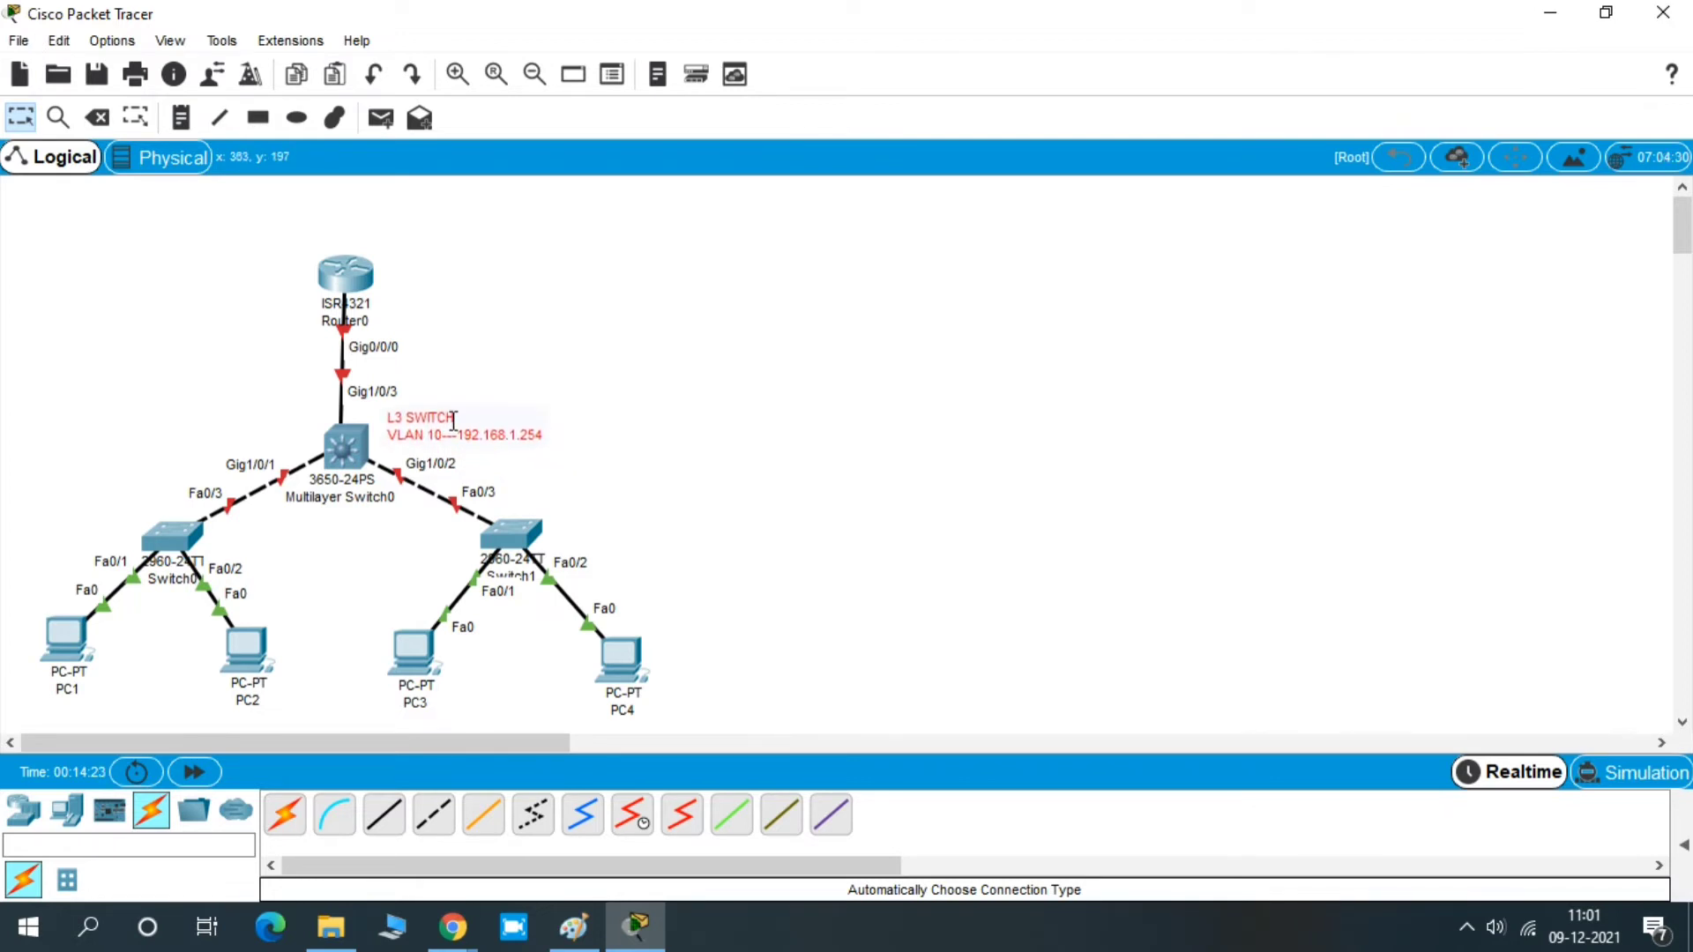
left_click(726, 407)
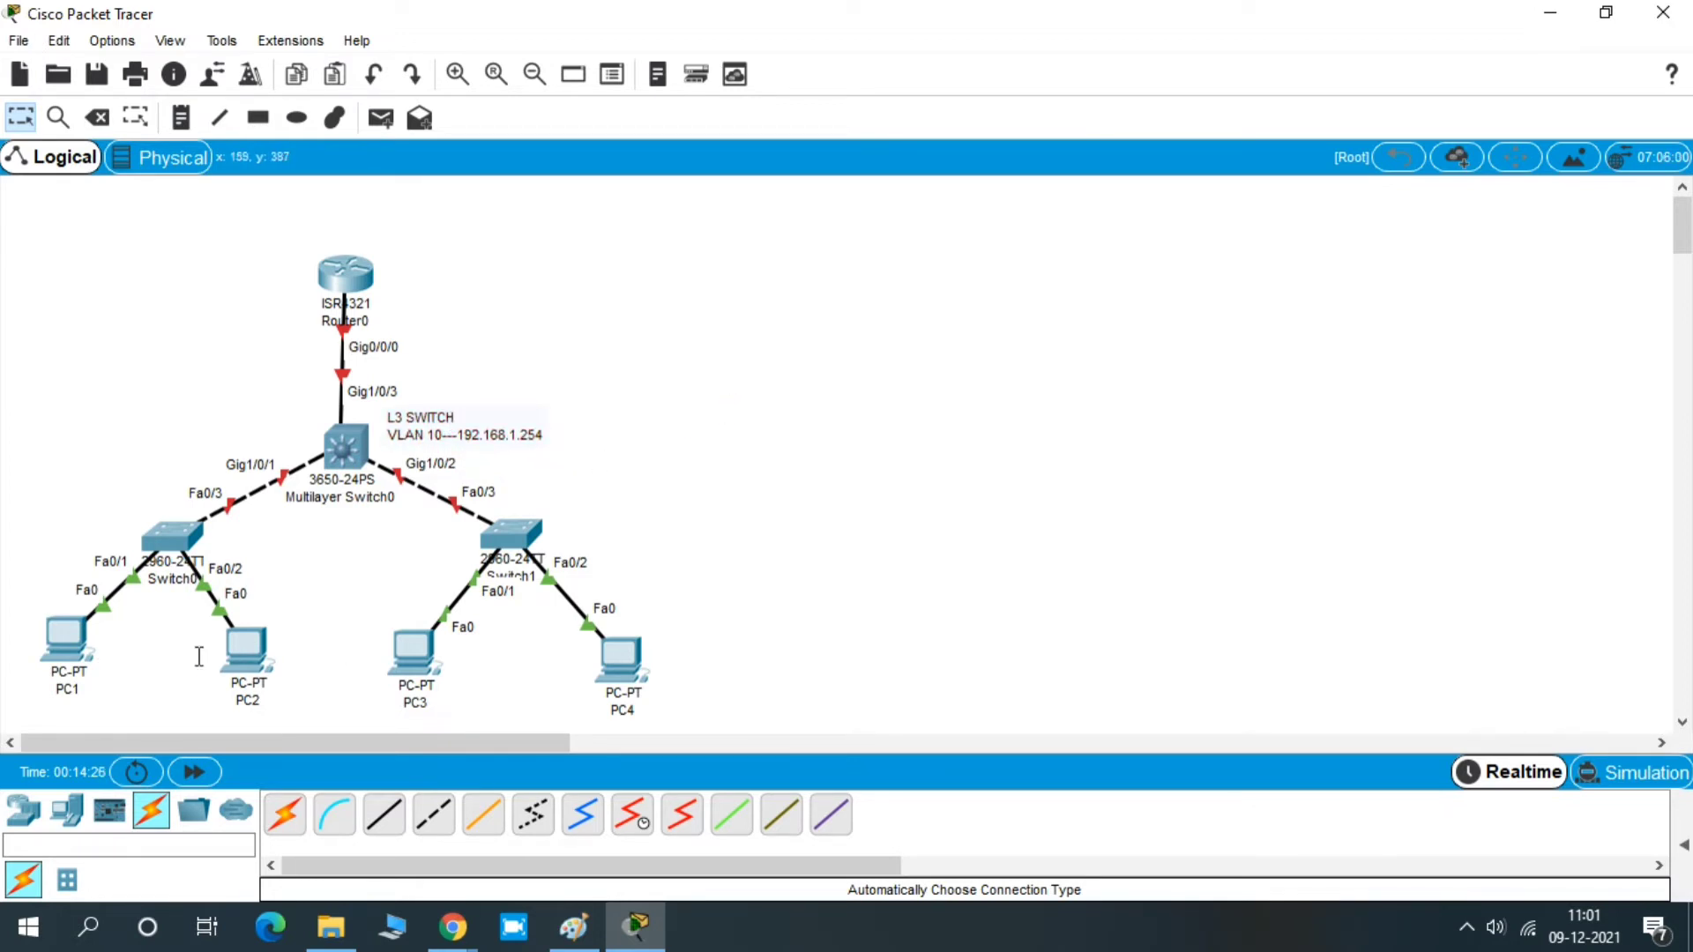
Add the note "192.168.1.1/24" and place it directly beneath PC1
left_click(182, 118)
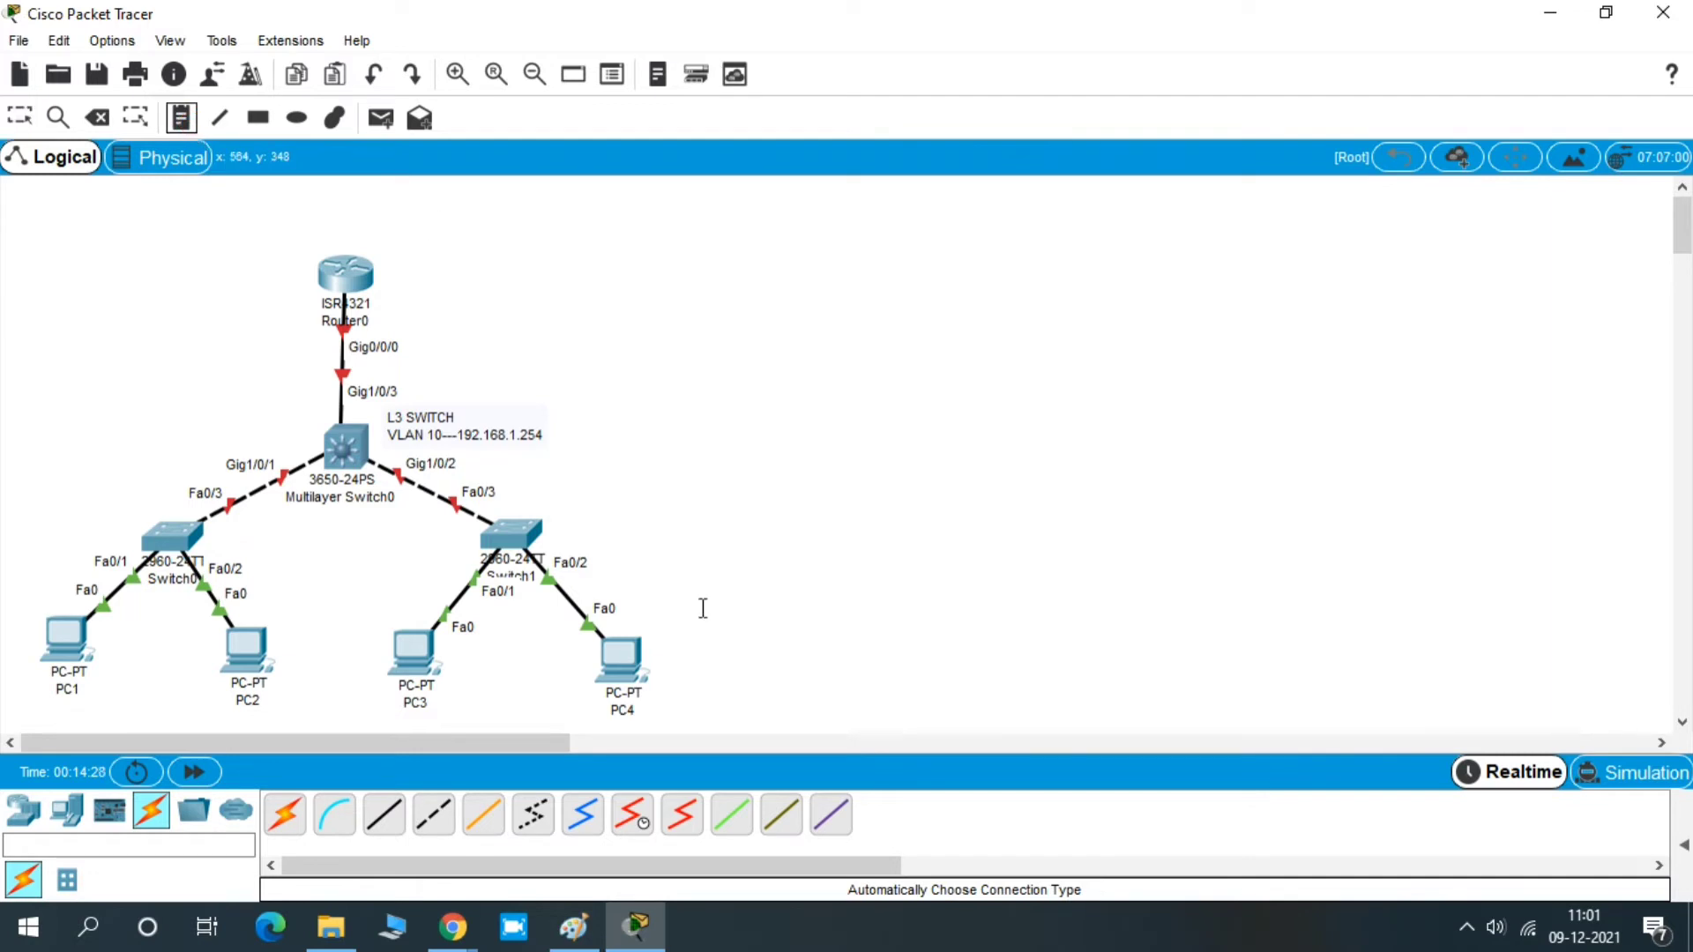
left_click(78, 713)
type("192.168.1")
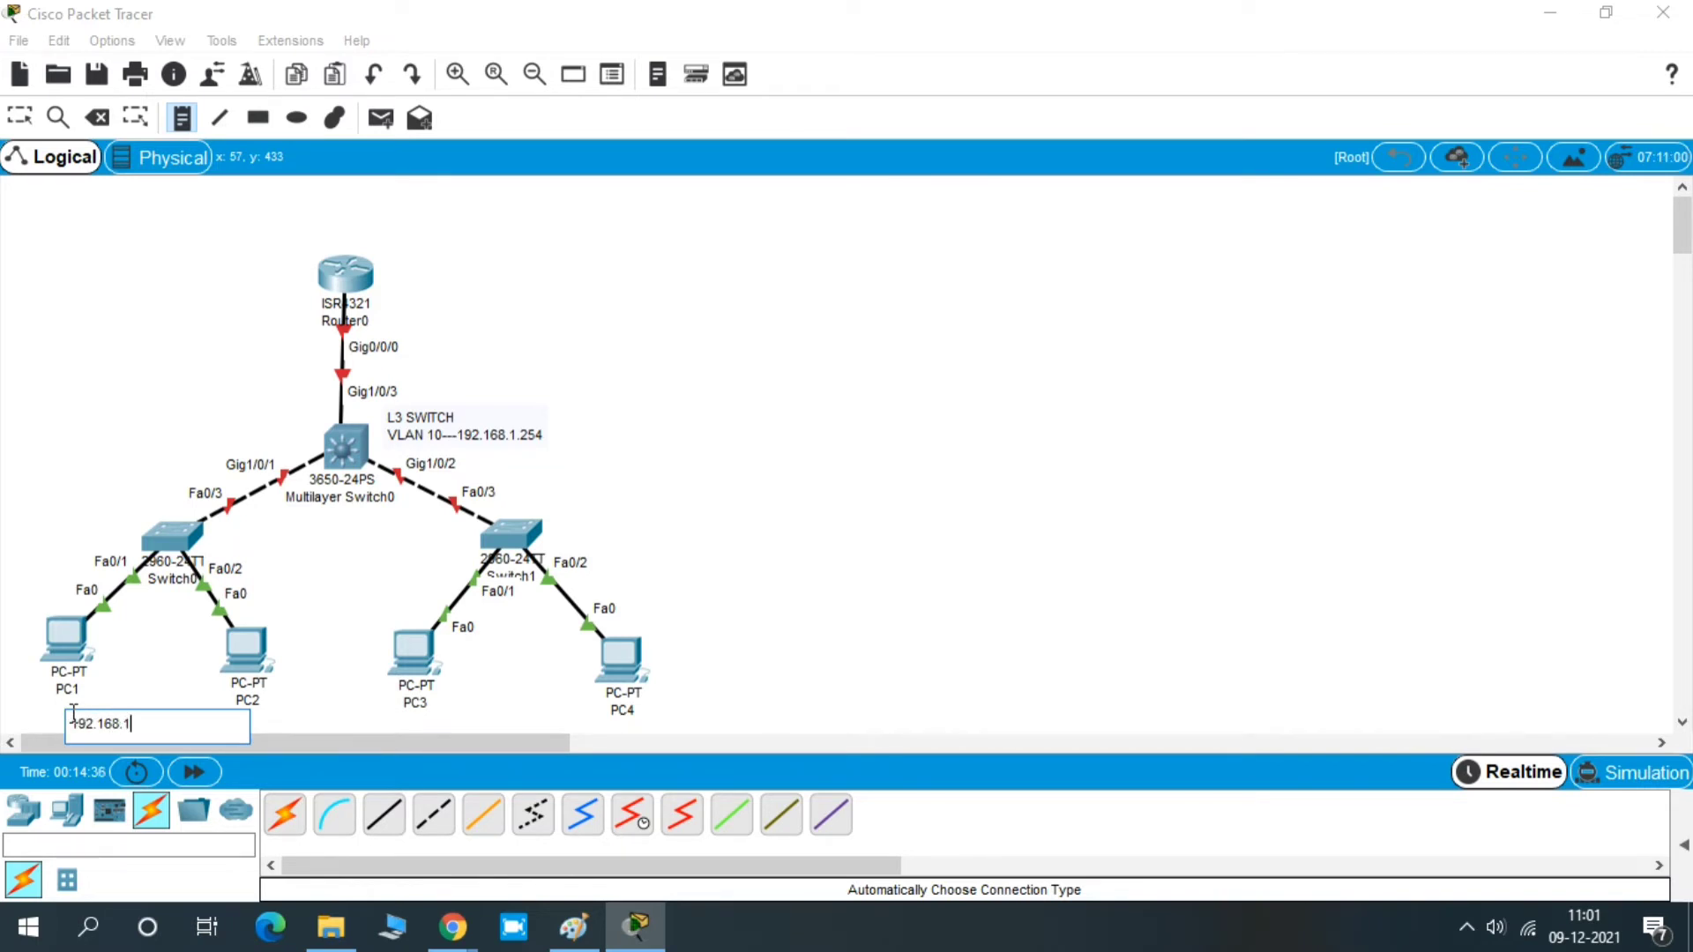
type(".1/24")
left_click(376, 702)
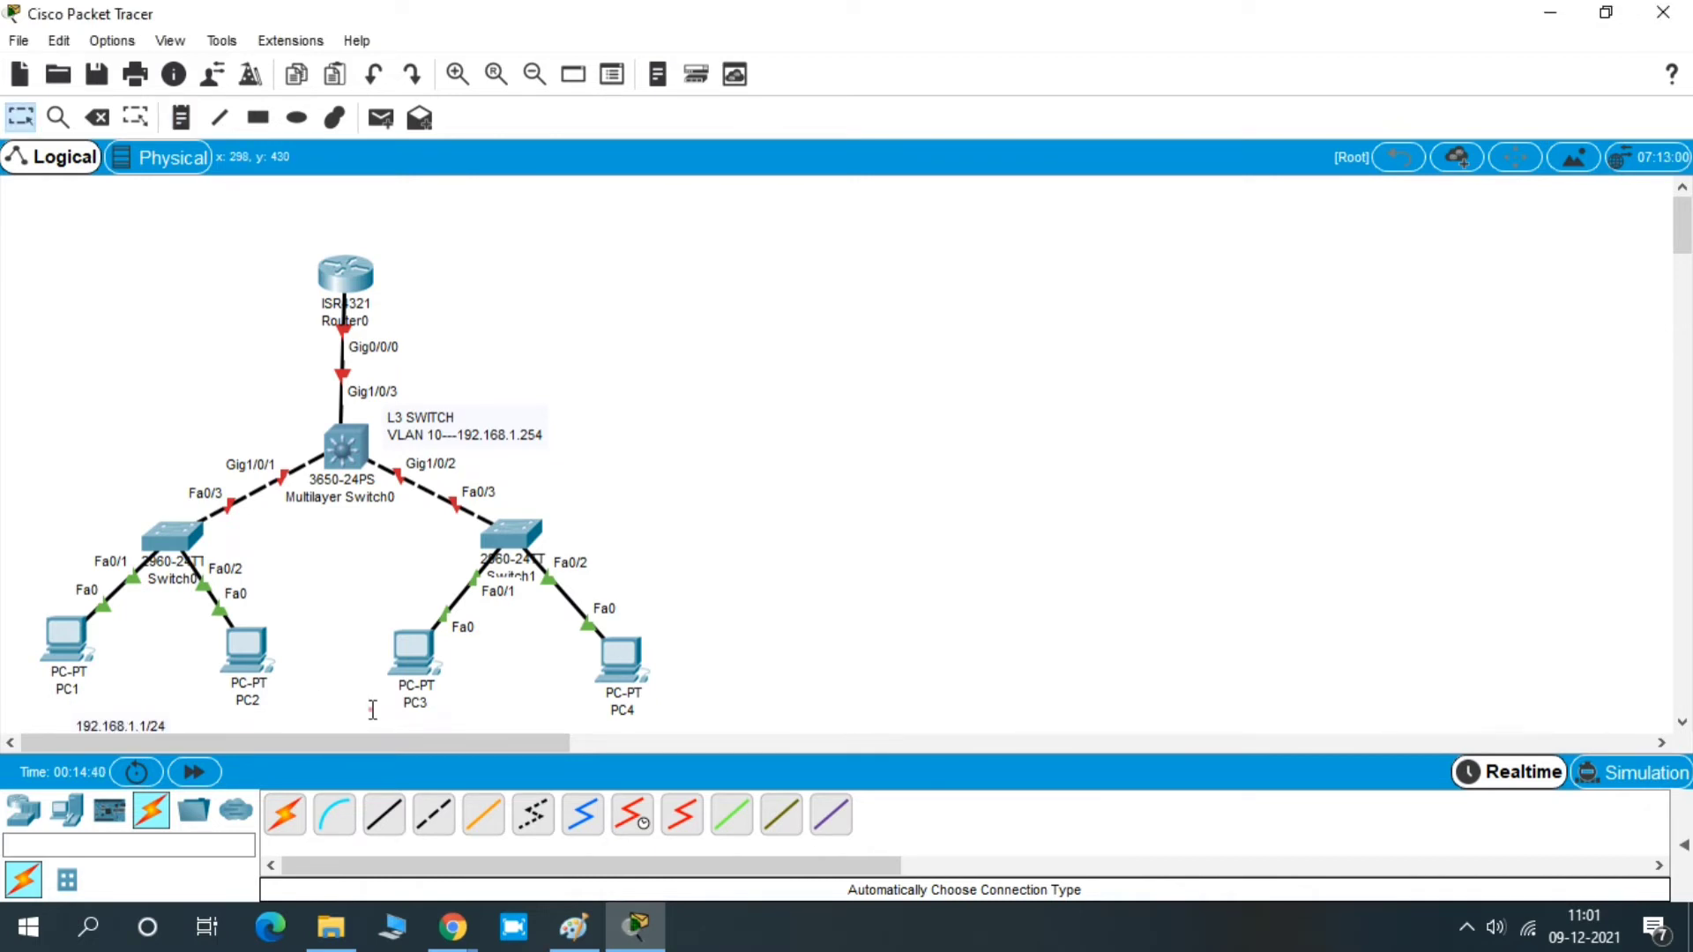
left_click_drag(137, 721, 81, 707)
left_click(221, 705)
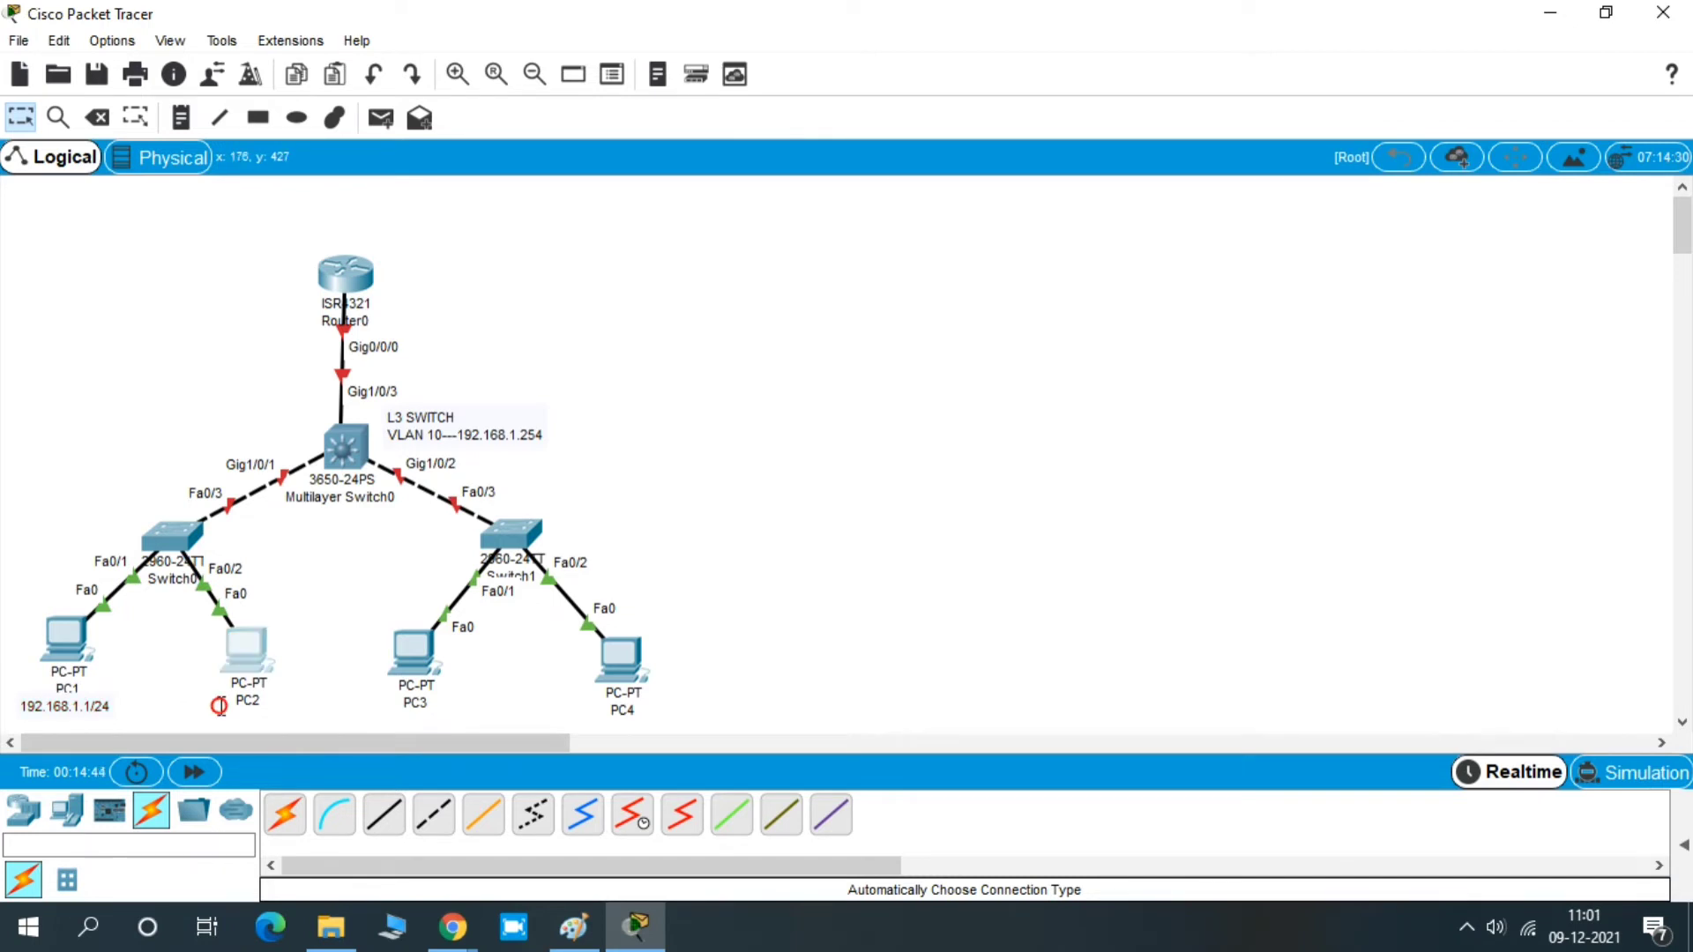
Add the note "192.168.1.4" and place it close beside PC4
left_click(182, 110)
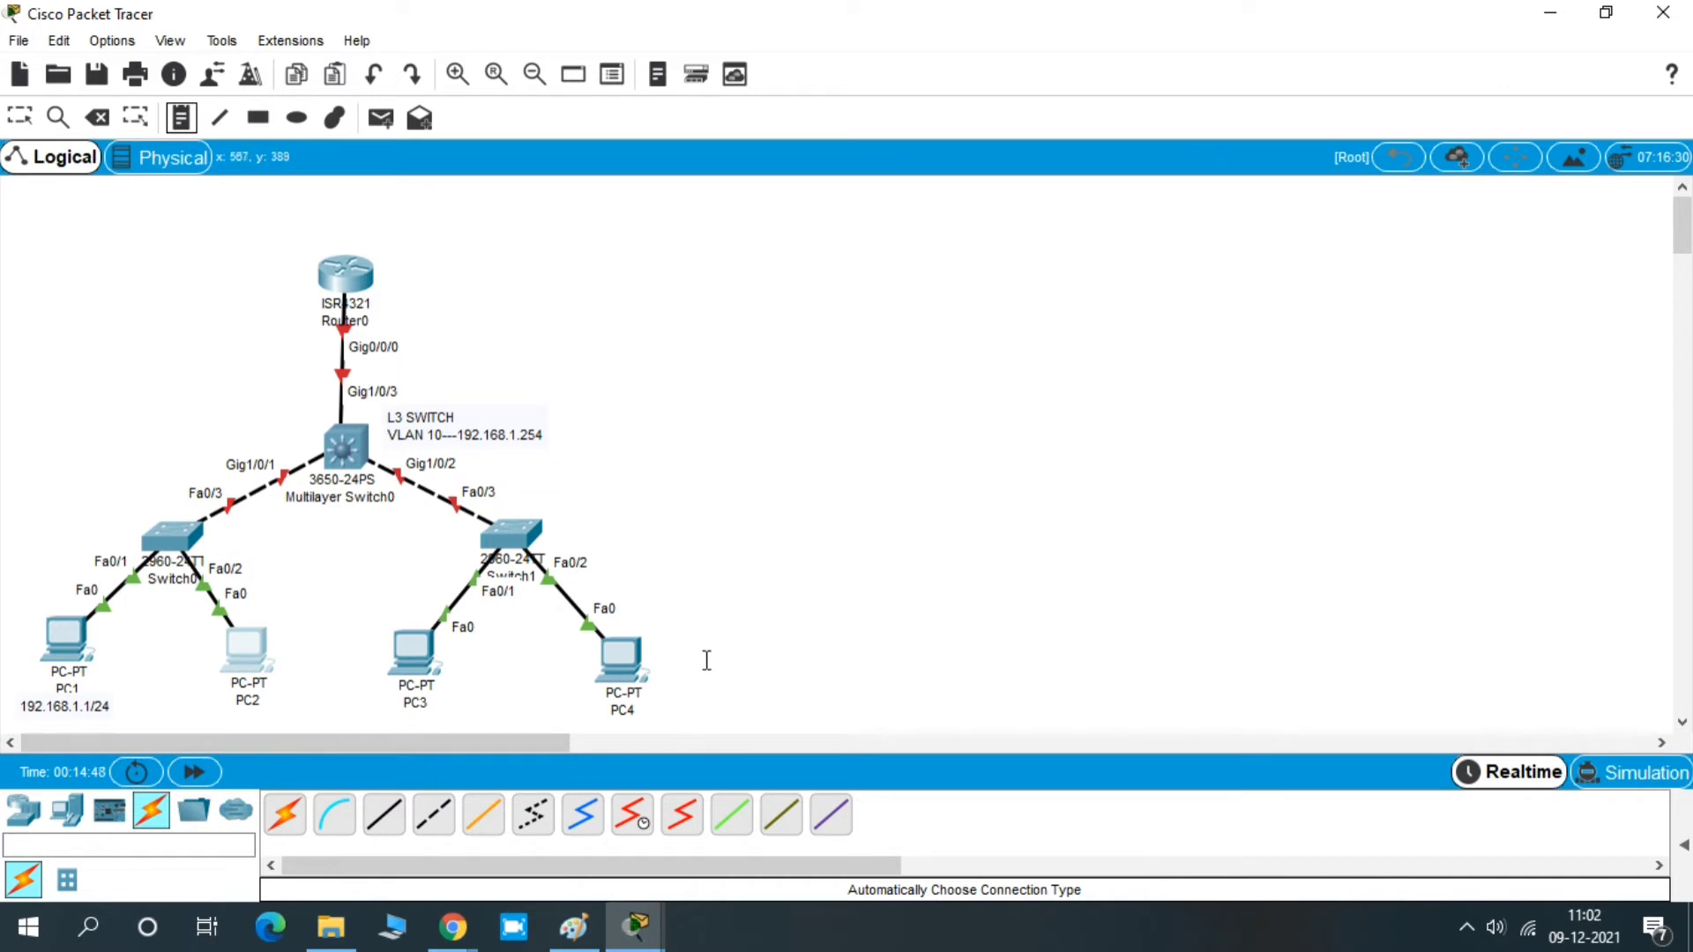
left_click(668, 695)
type("192.168.1.4")
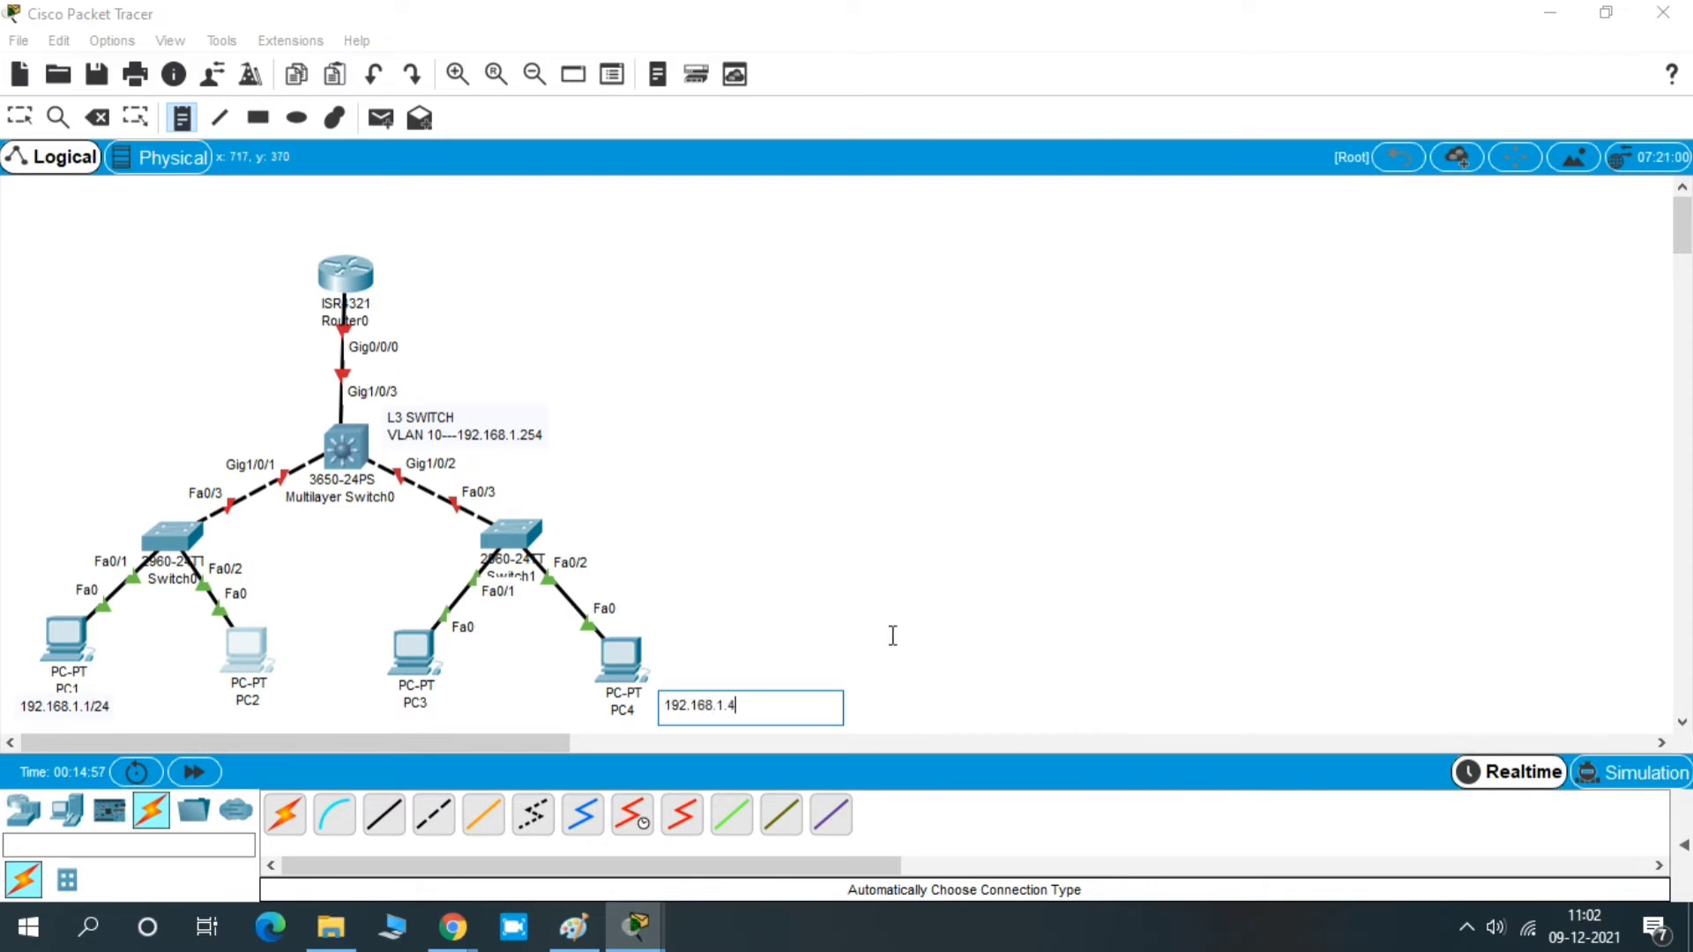
key("Escape")
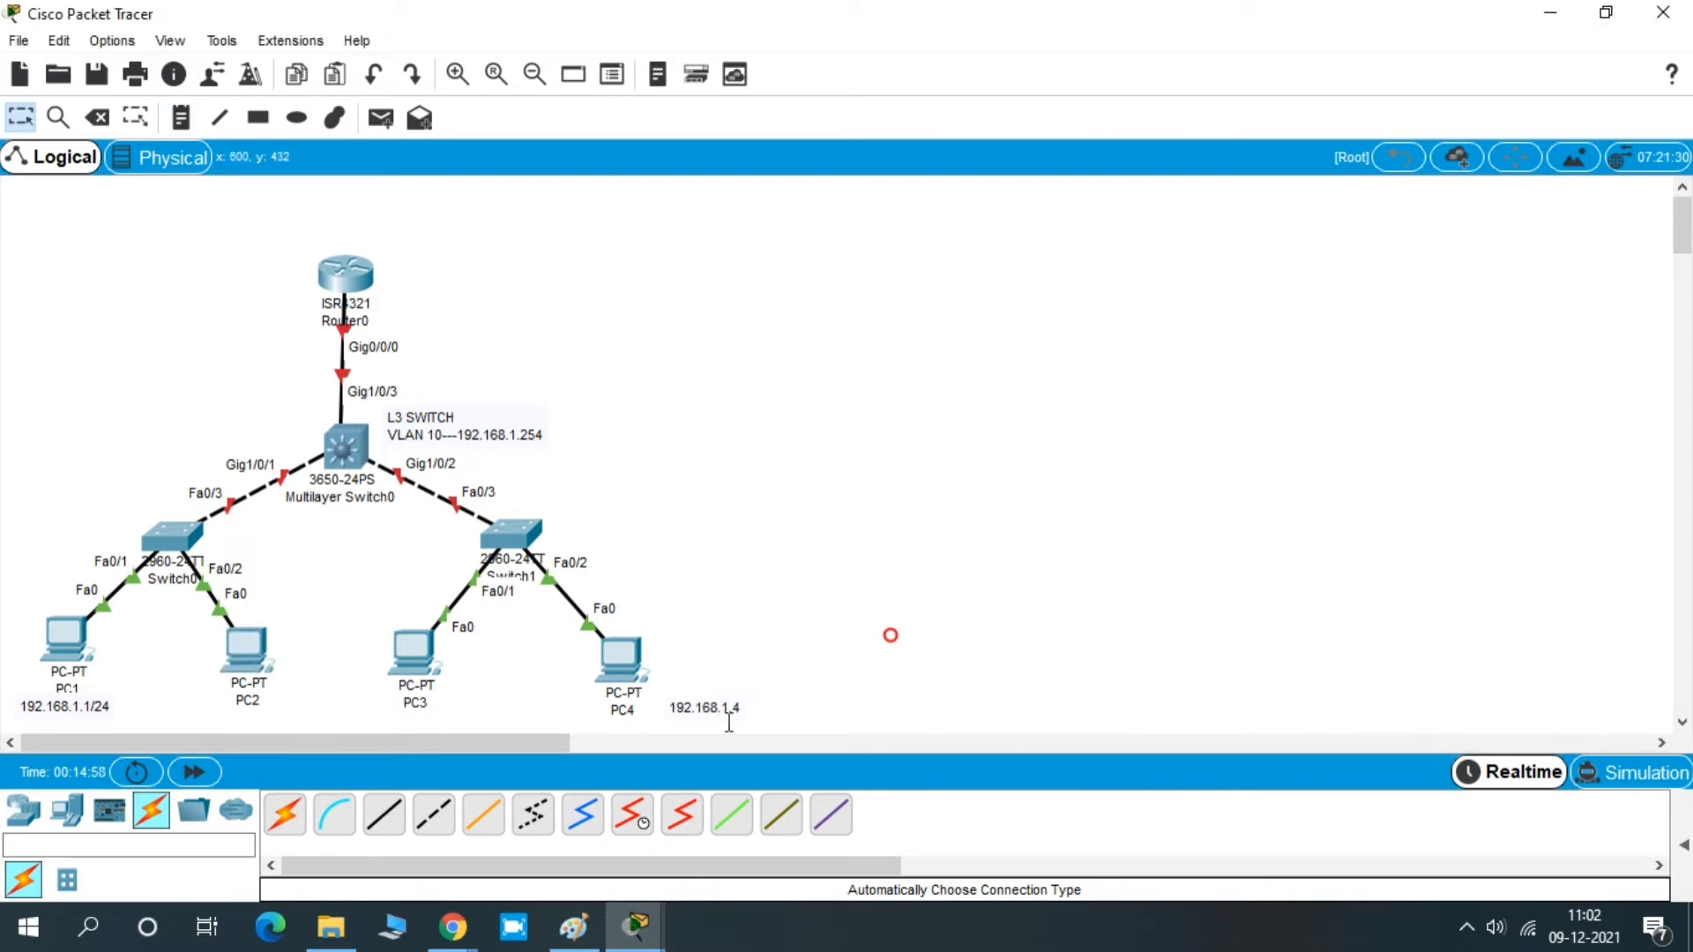
left_click_drag(702, 710, 679, 710)
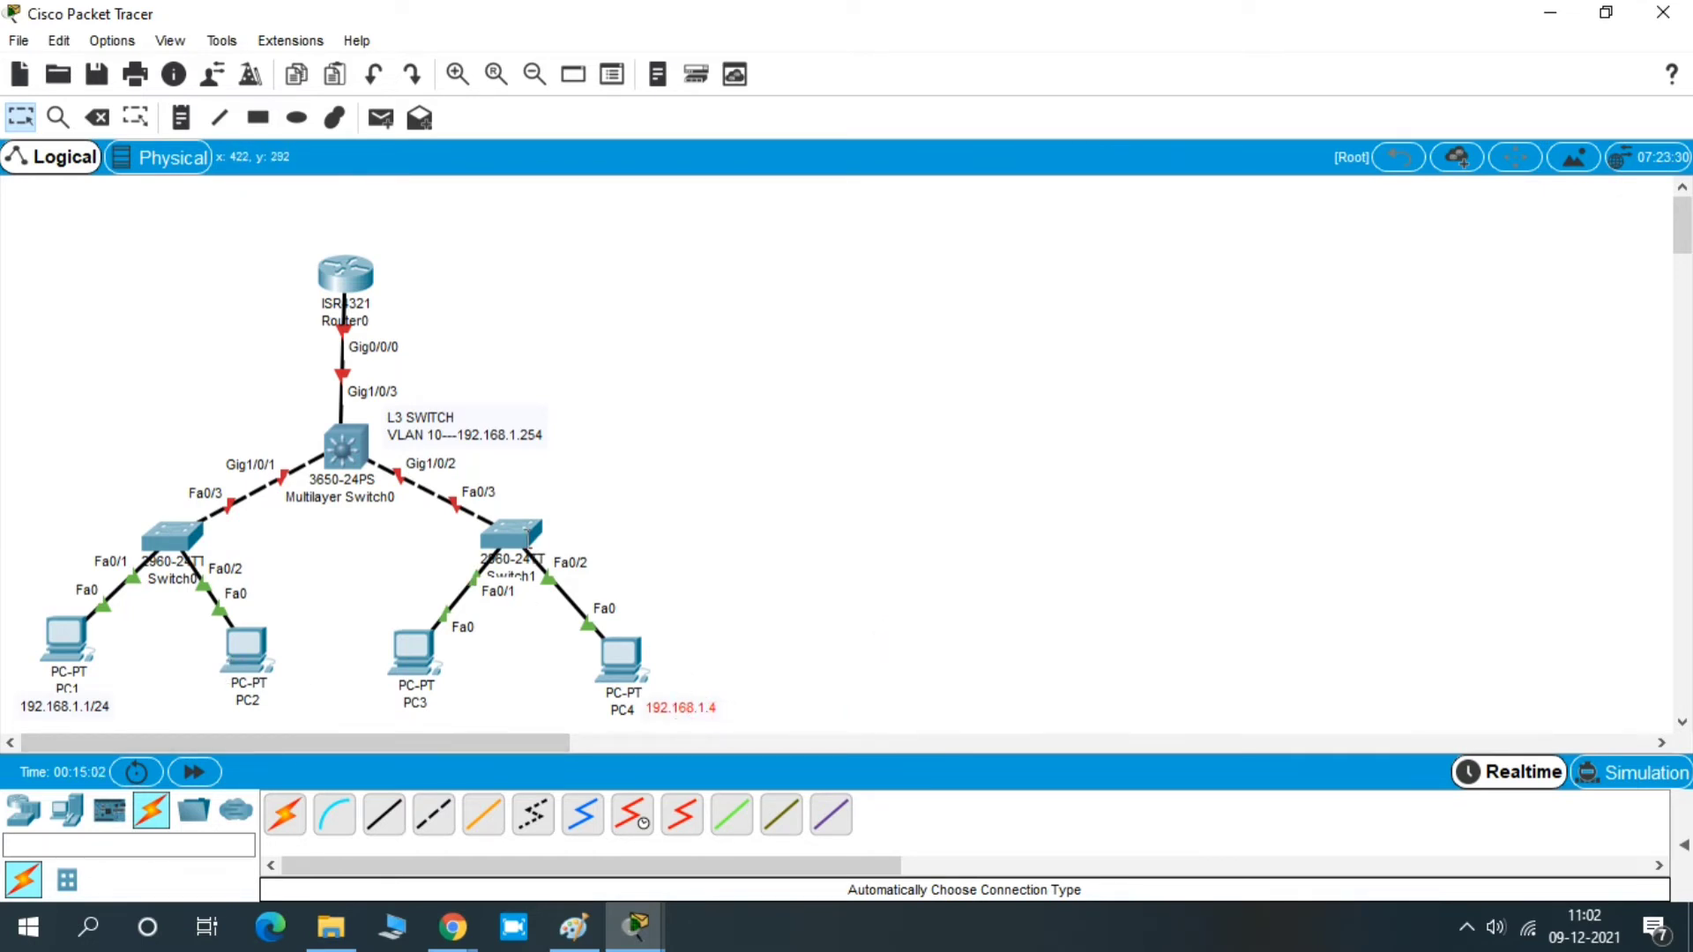
Add the note "L2 Switch" beside Switch1
left_click(181, 117)
left_click(575, 522)
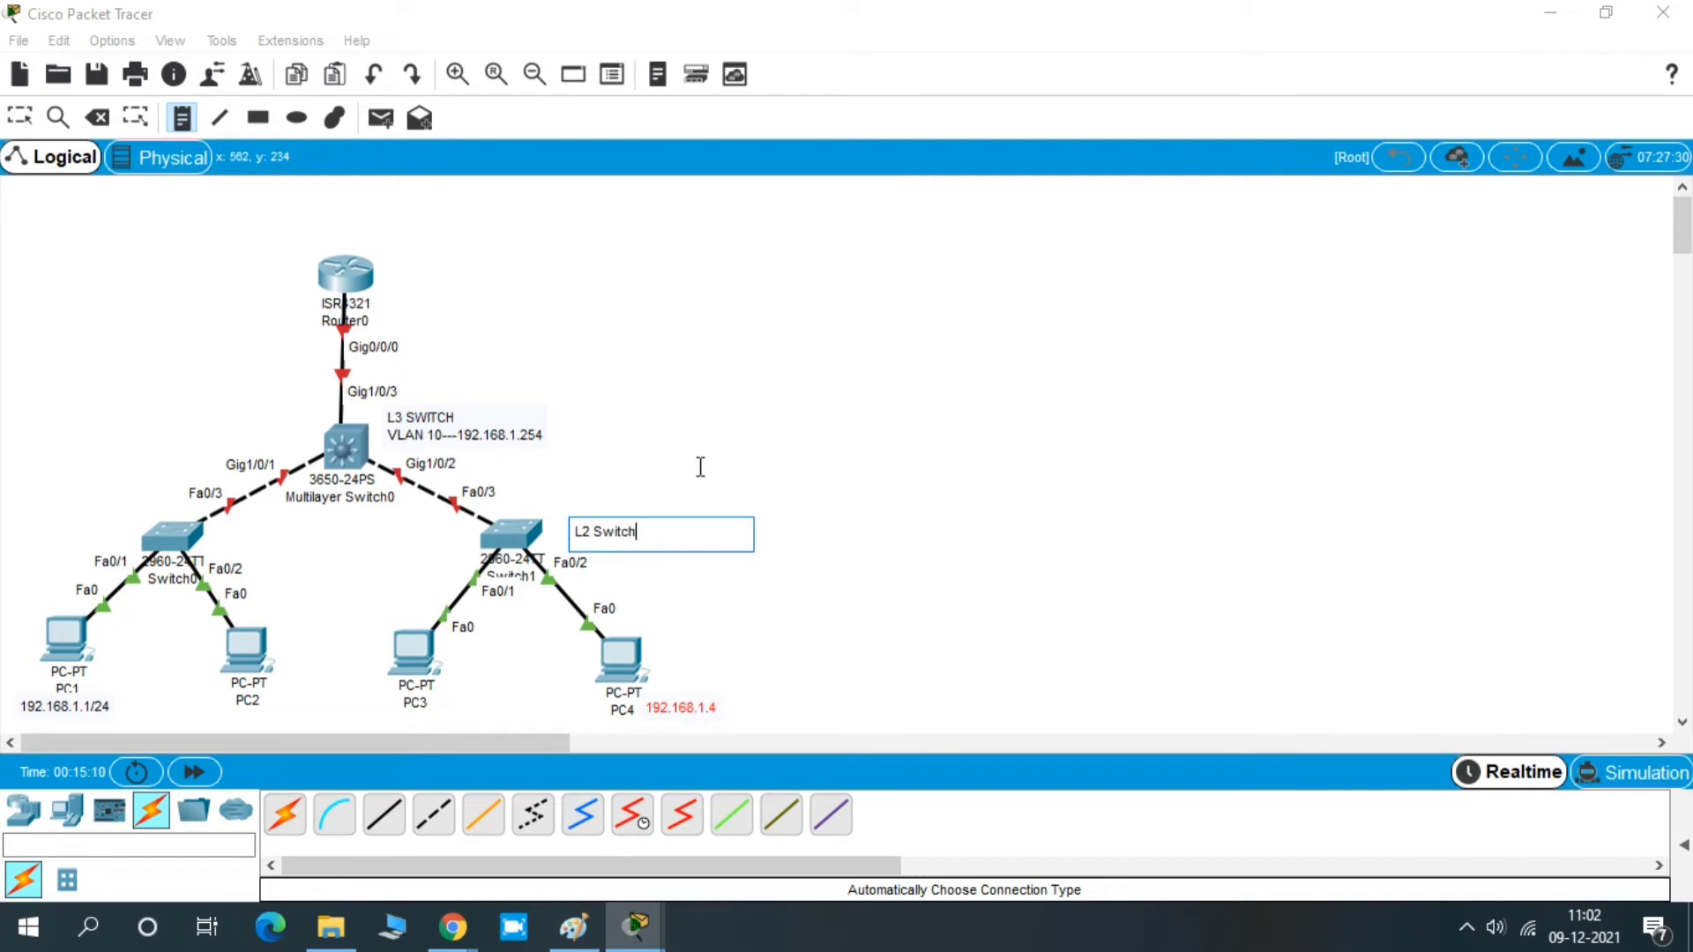
key("Escape")
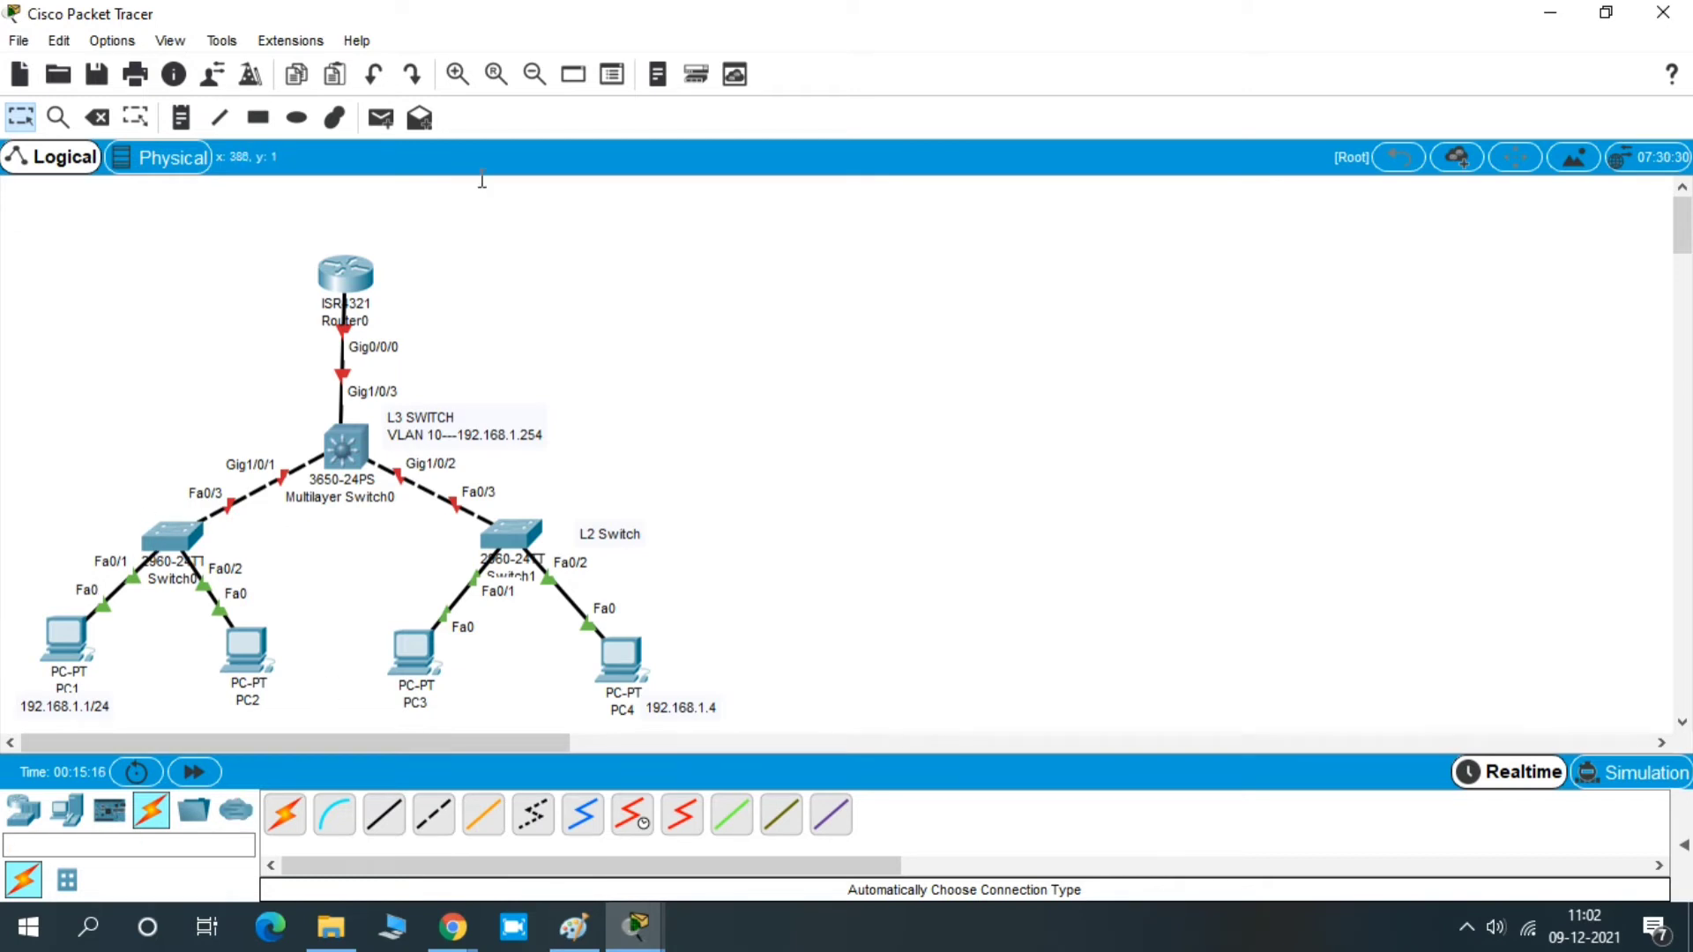
Draw an unfilled ellipse with a cyan (#55ffff) outline around Switch0, PC1 and PC2
left_click(298, 118)
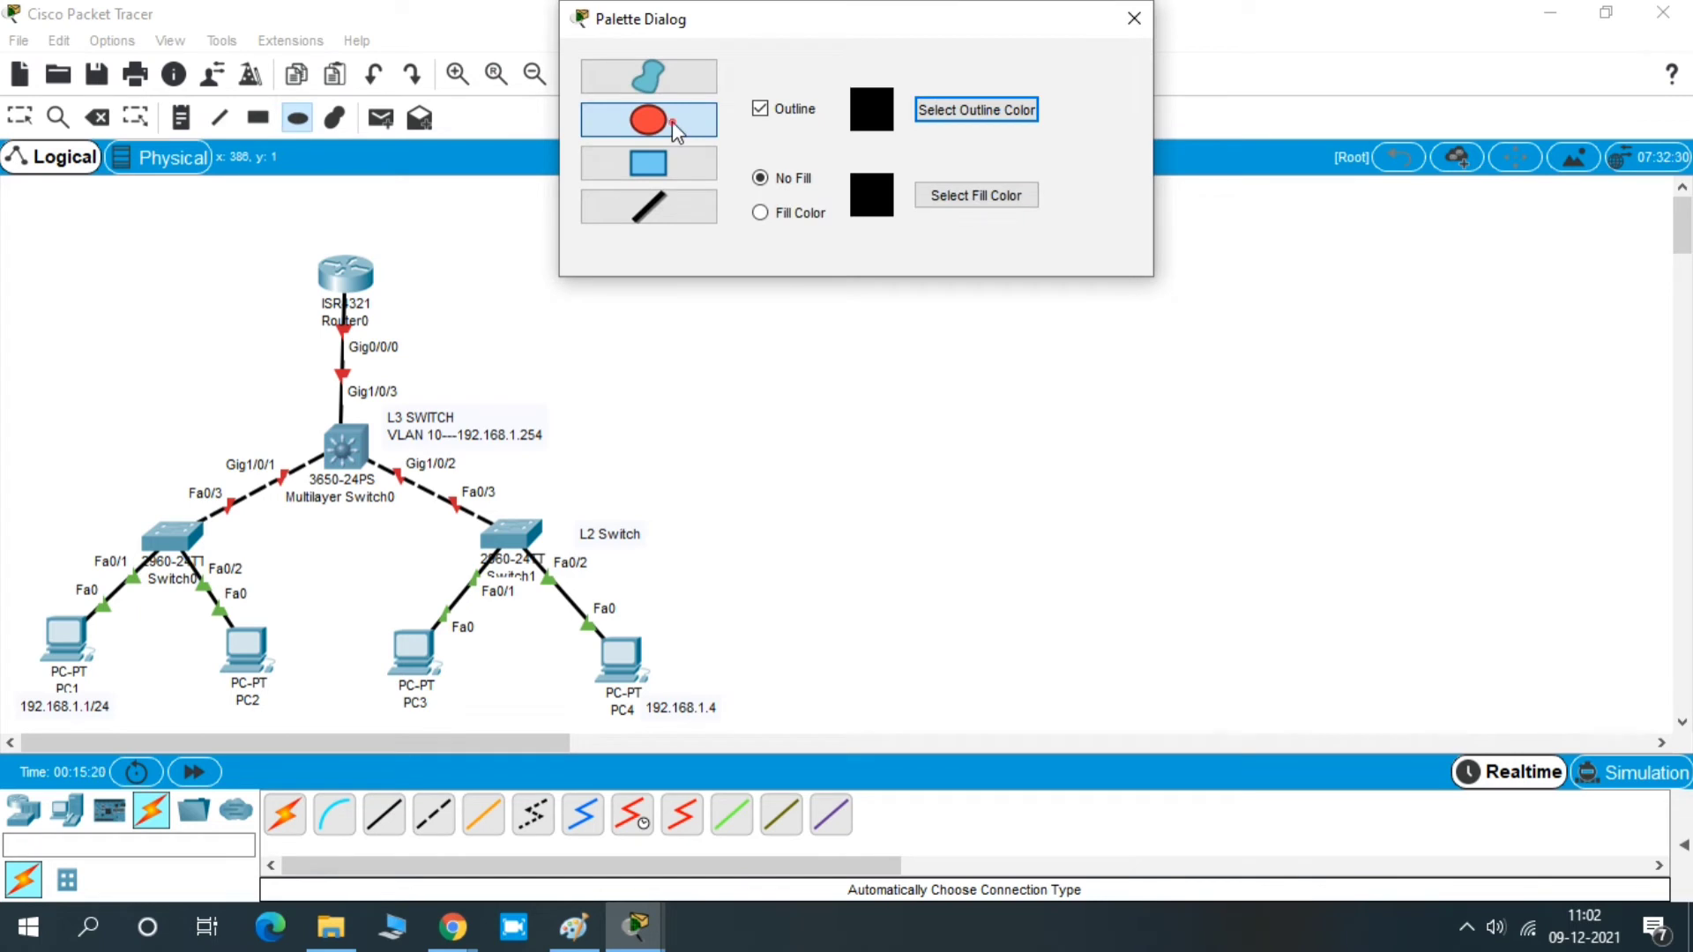
left_click(1029, 108)
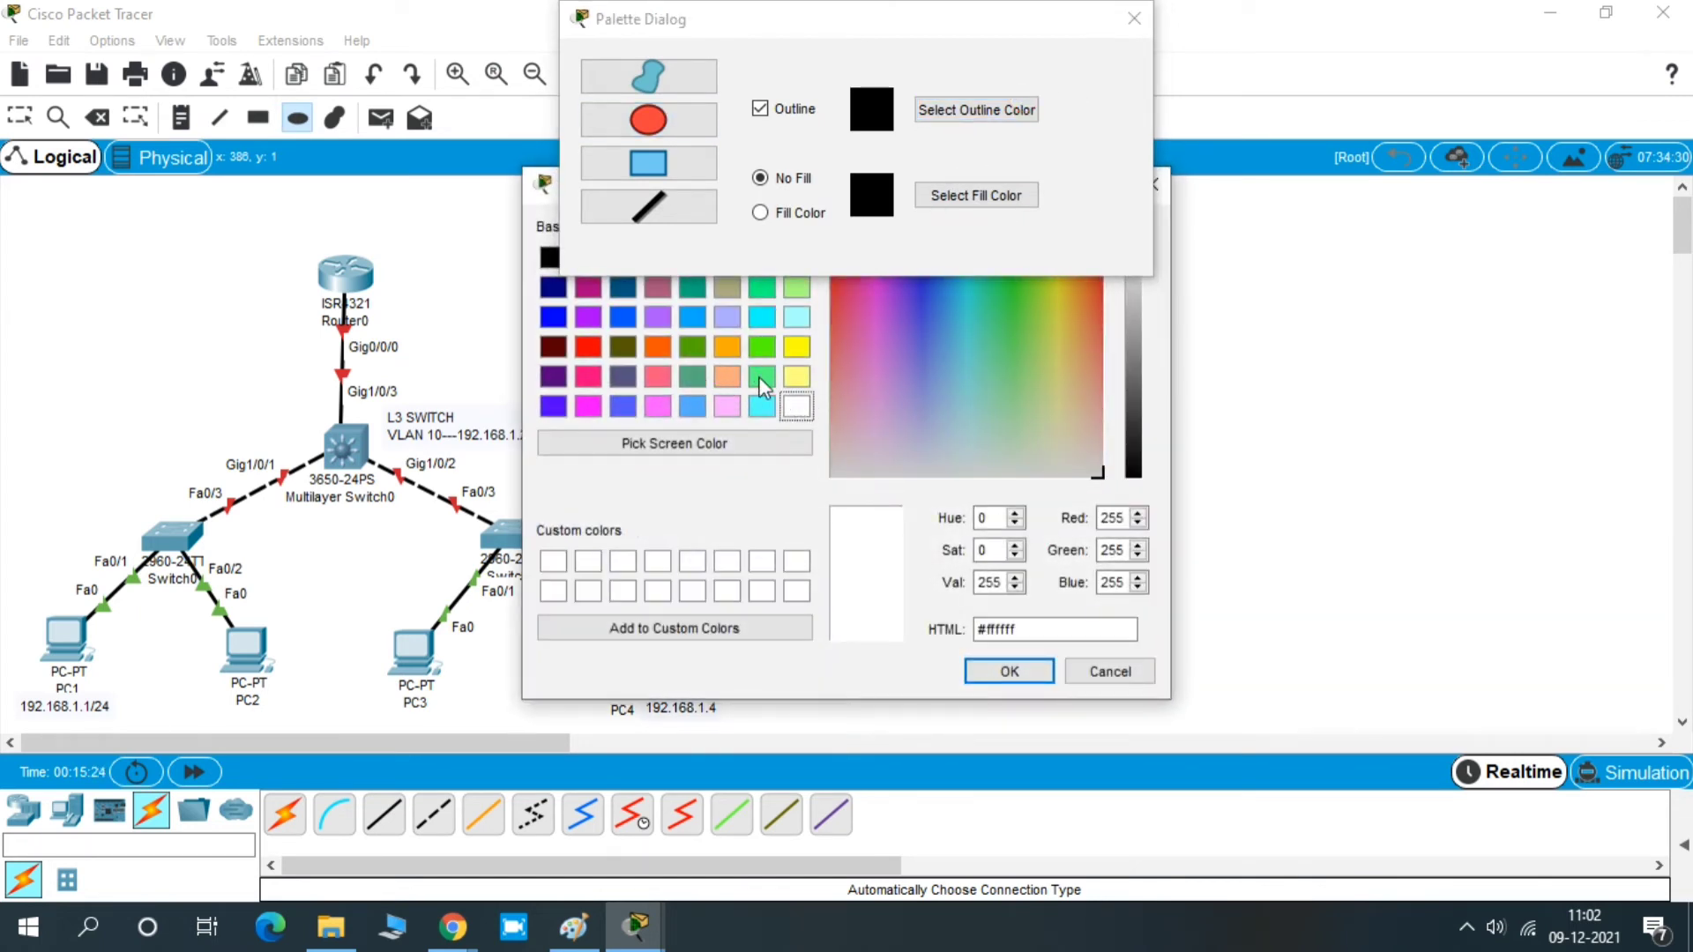
left_click(763, 405)
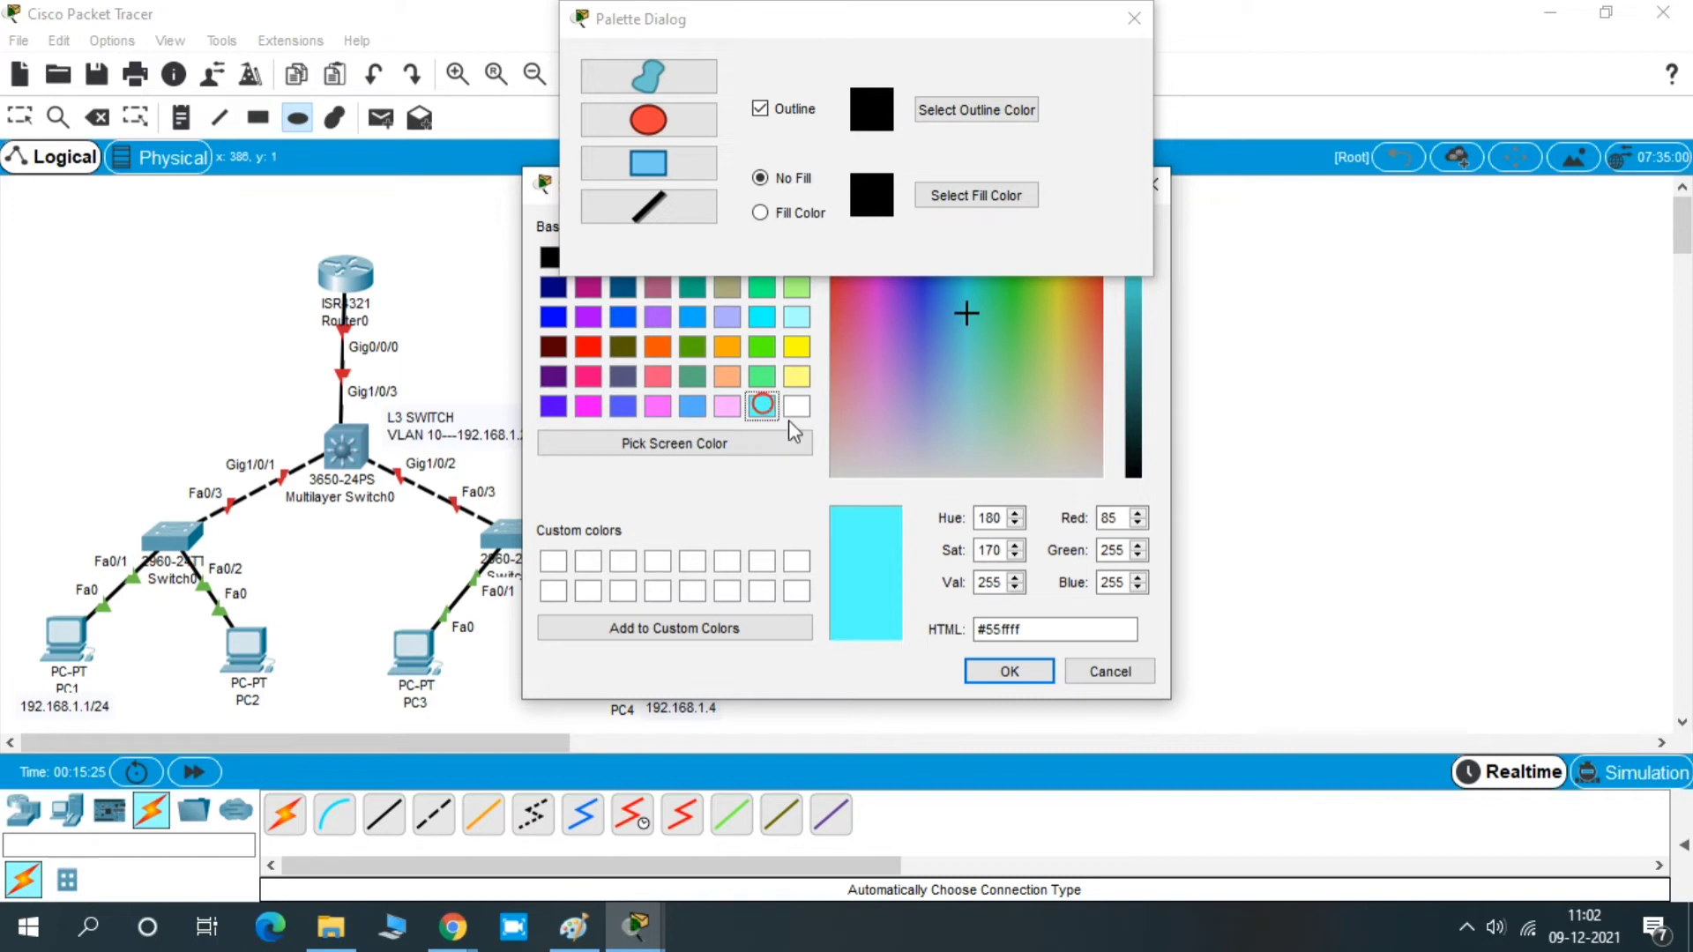
left_click(1008, 670)
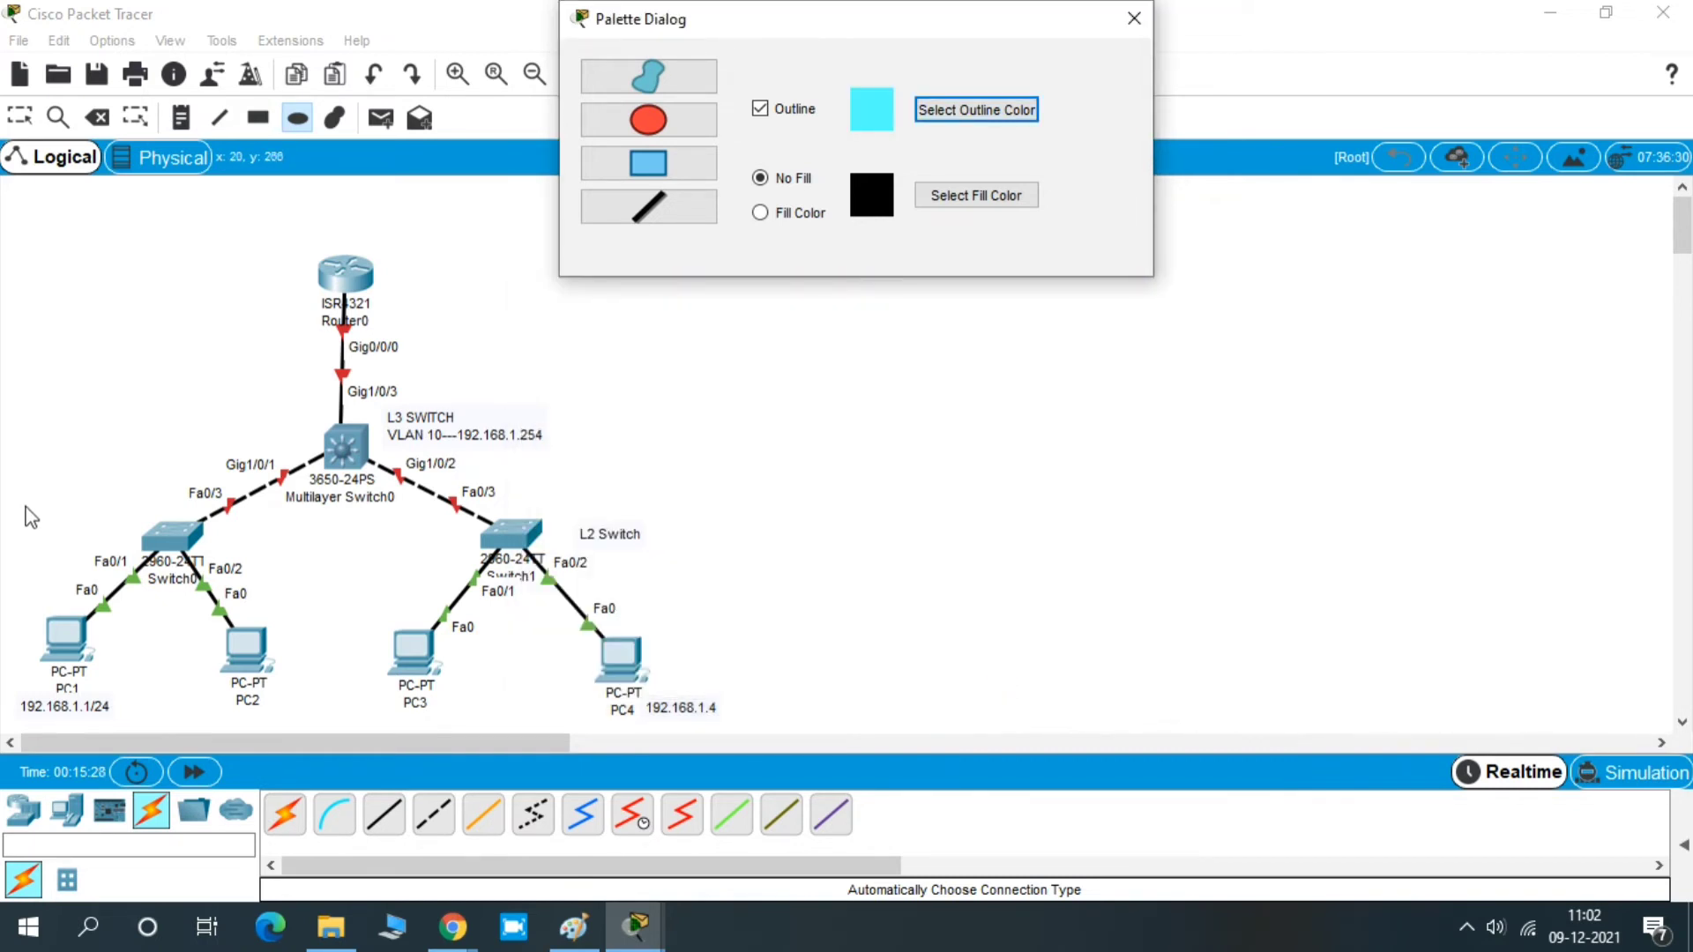
left_click_drag(23, 506, 341, 733)
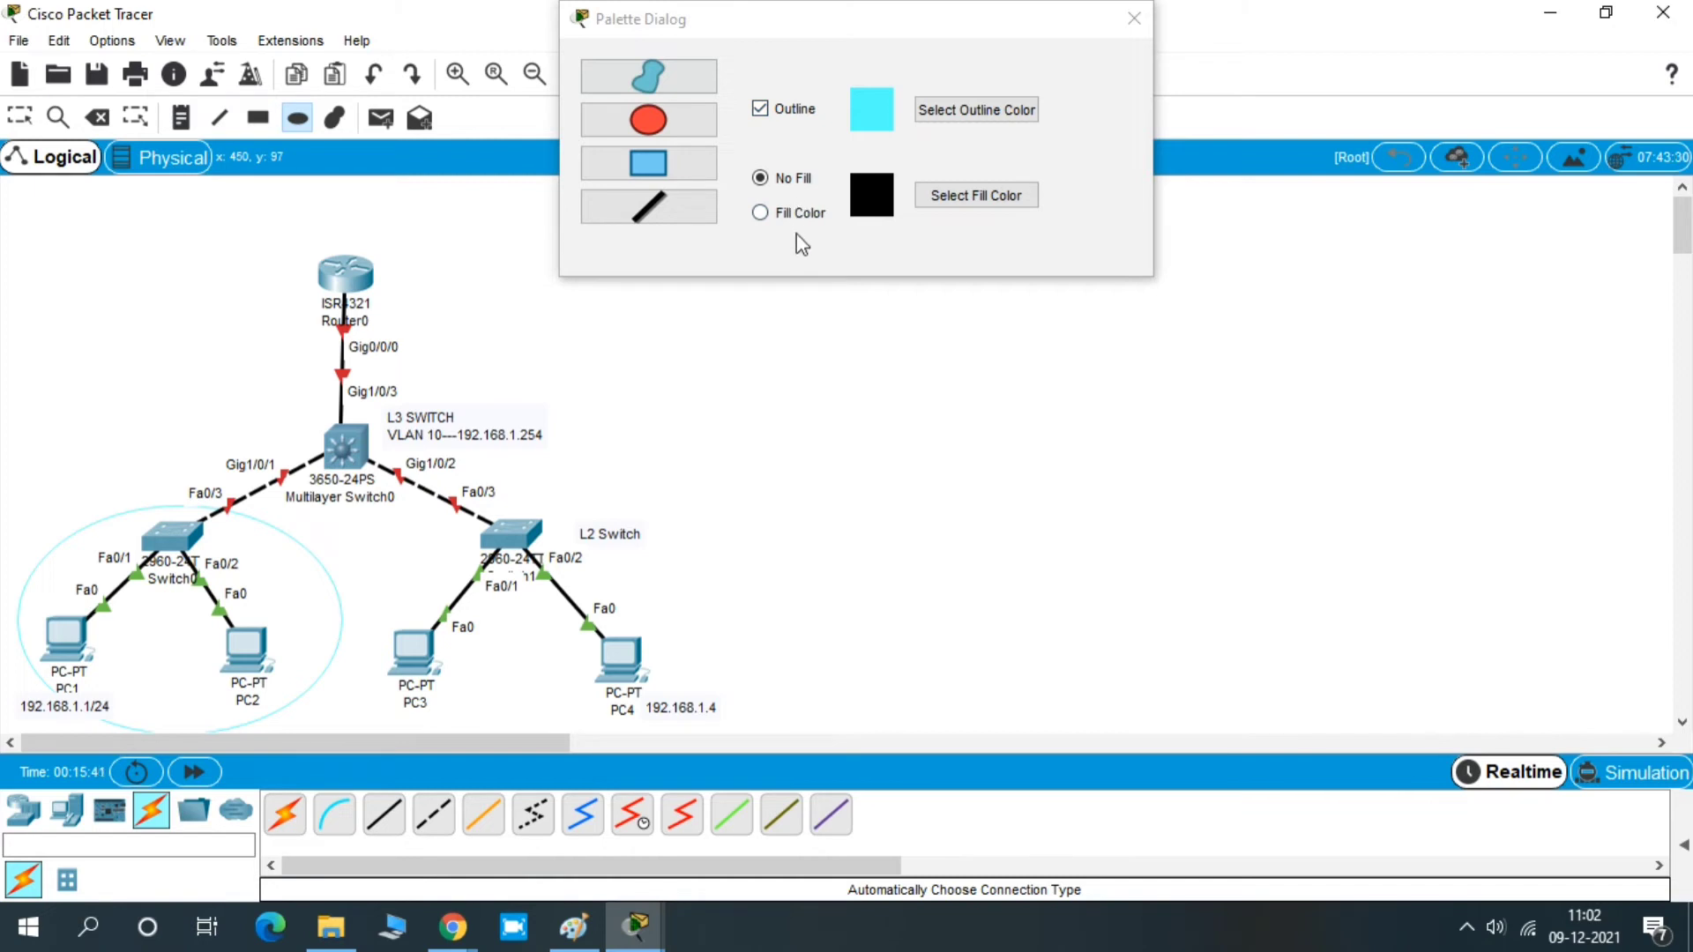
Enable a yellow (#ffff00) fill, draw a filled ellipse behind Switch0, PC1 and PC2, and try to shift it slightly
left_click(780, 212)
left_click(985, 196)
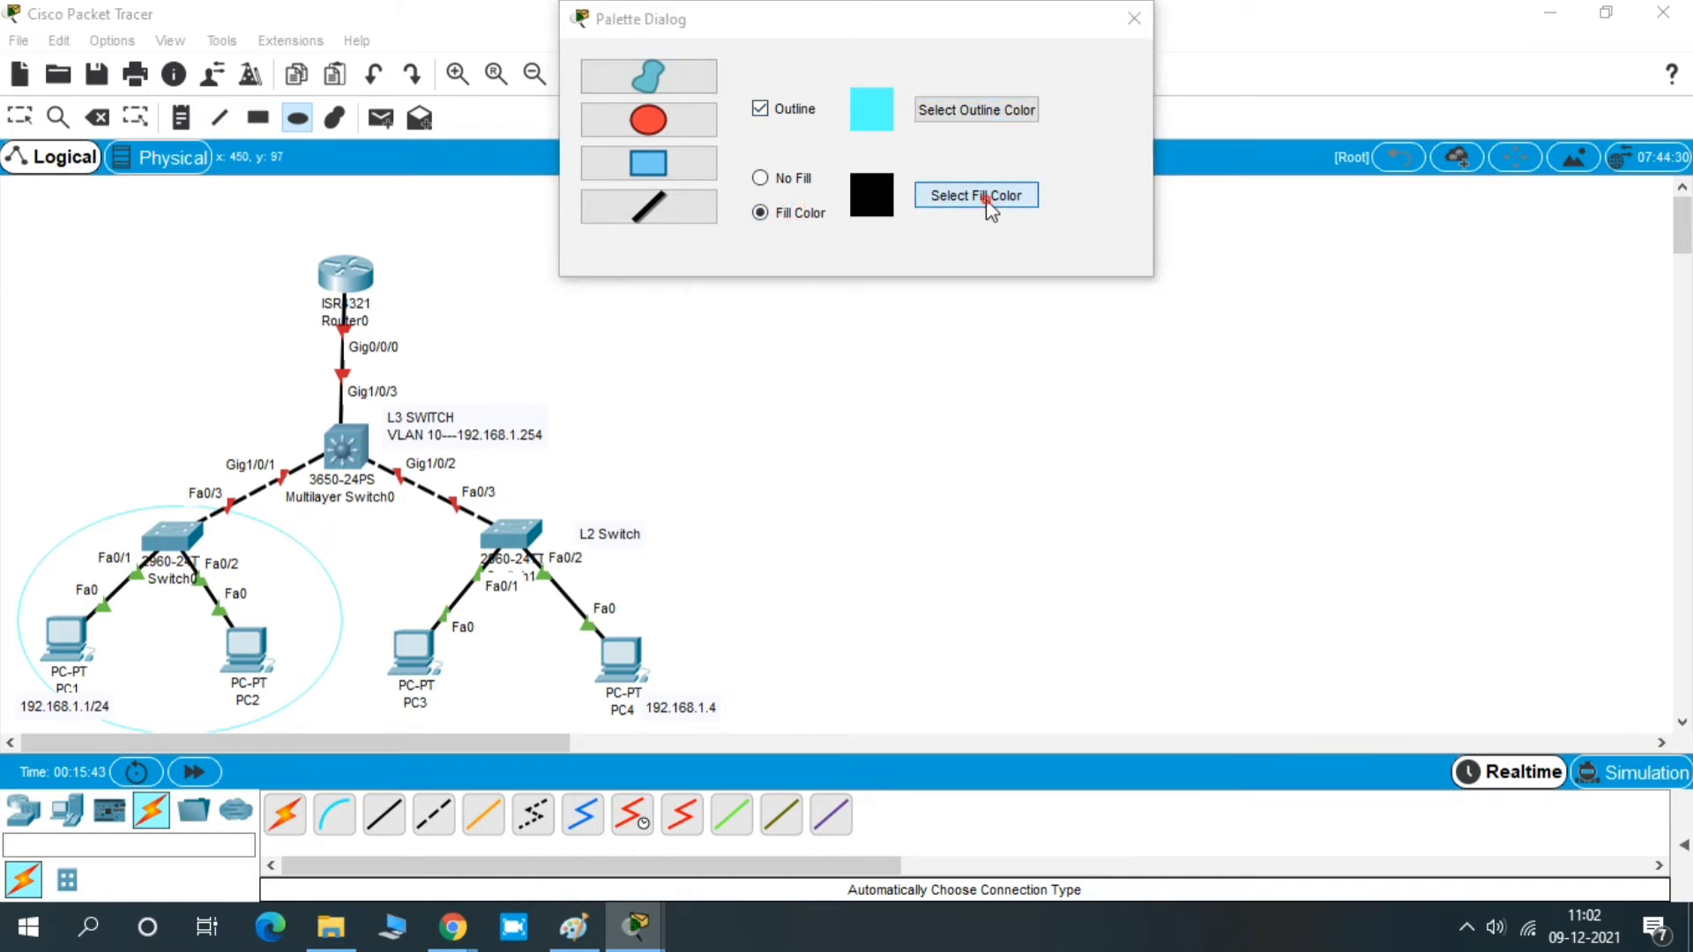
left_click(791, 351)
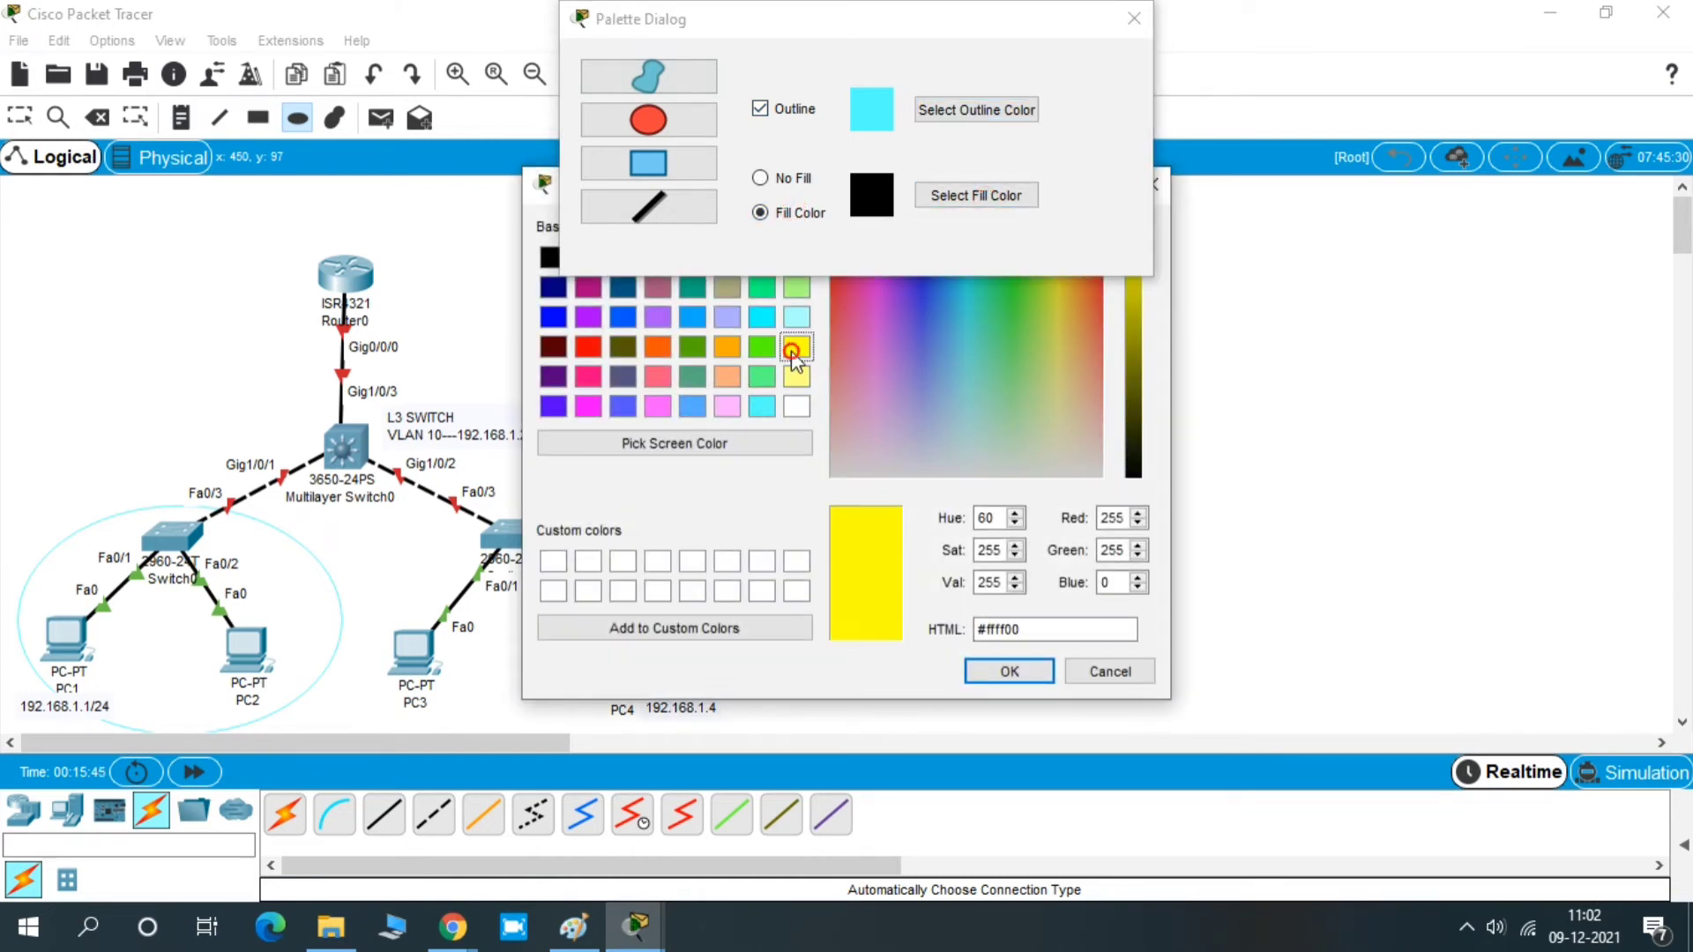
left_click(1028, 675)
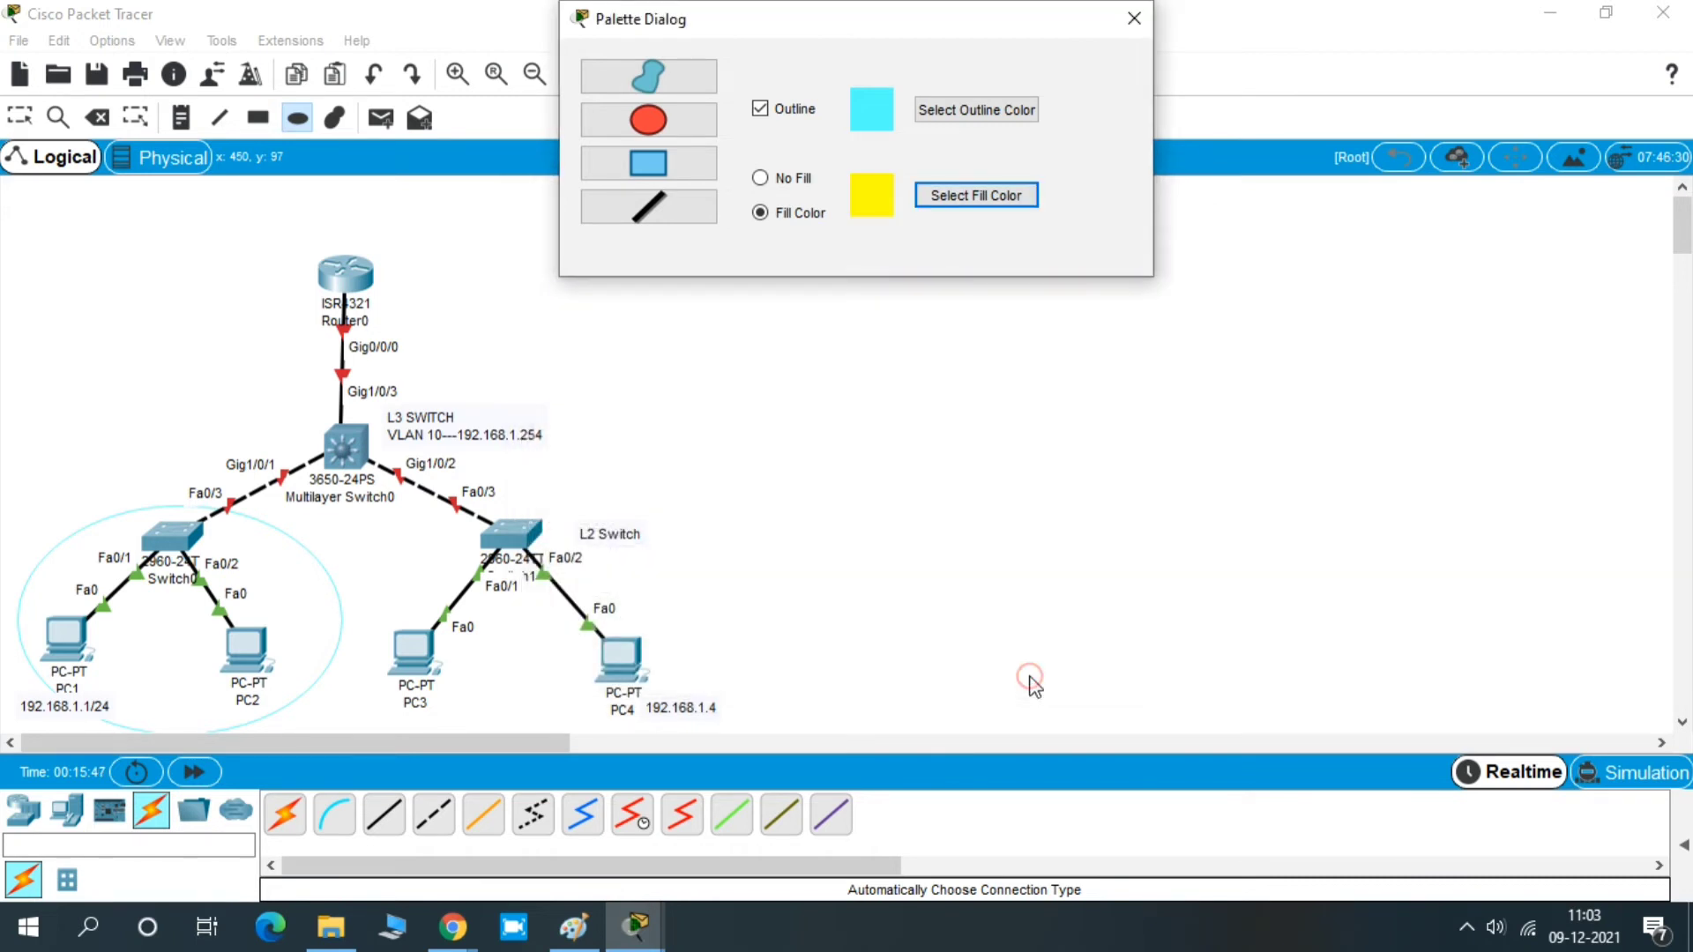
left_click(1134, 18)
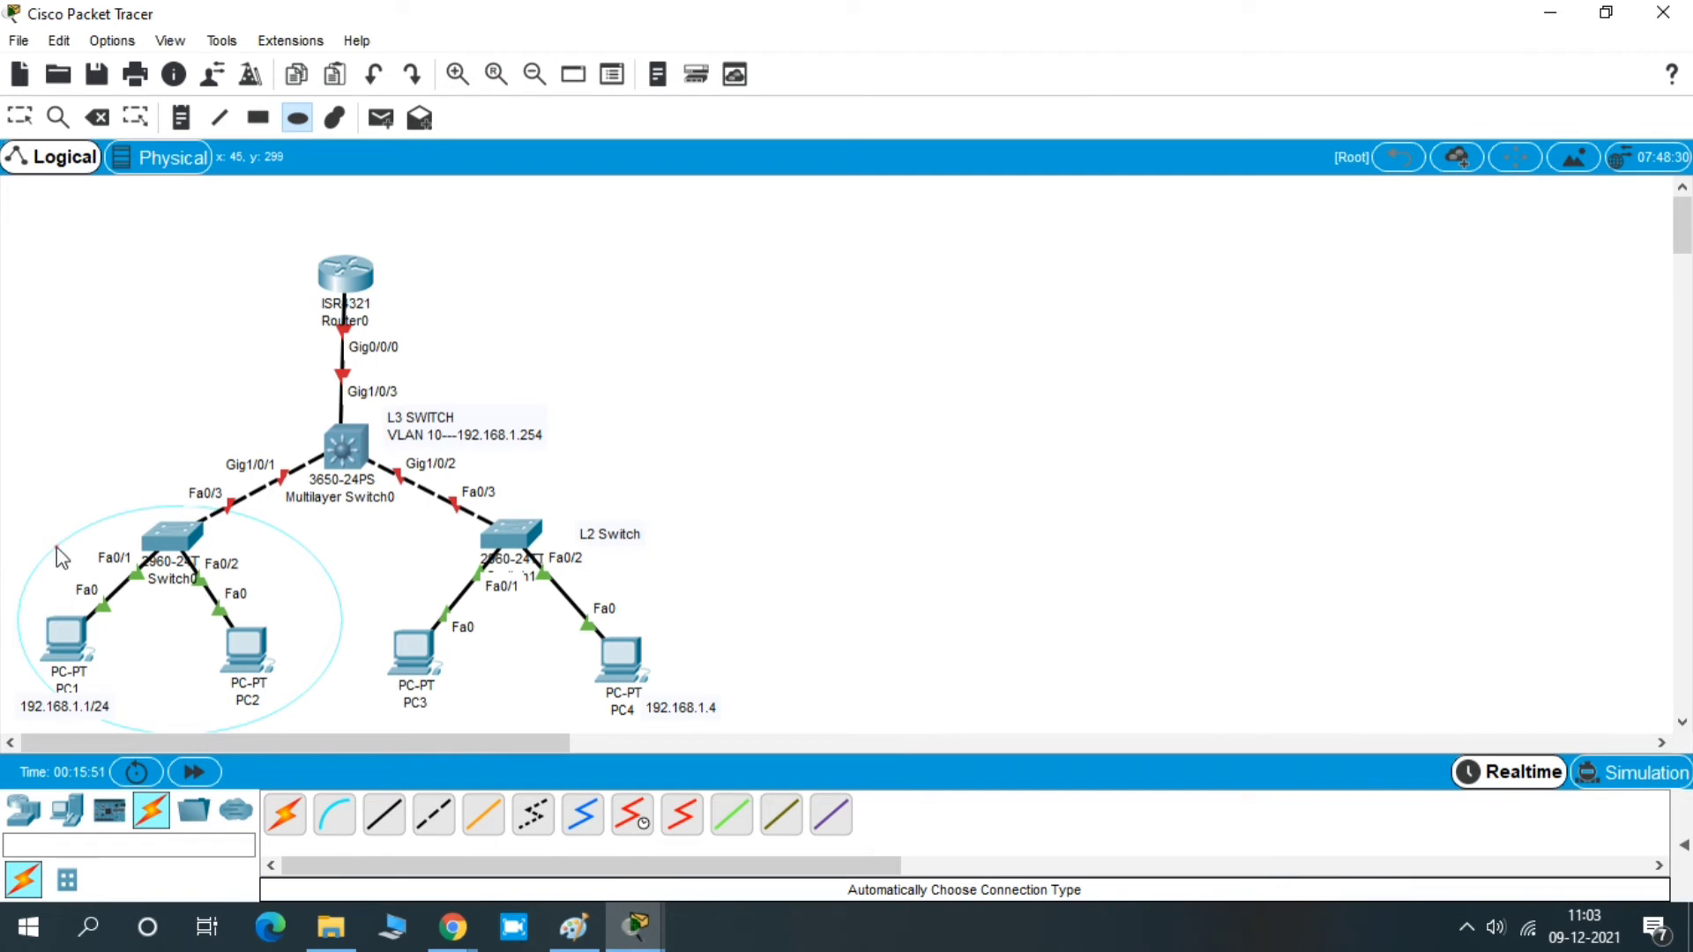
mouse_move(57, 548)
left_mouse_down()
mouse_move(201, 609)
mouse_move(312, 734)
left_mouse_up()
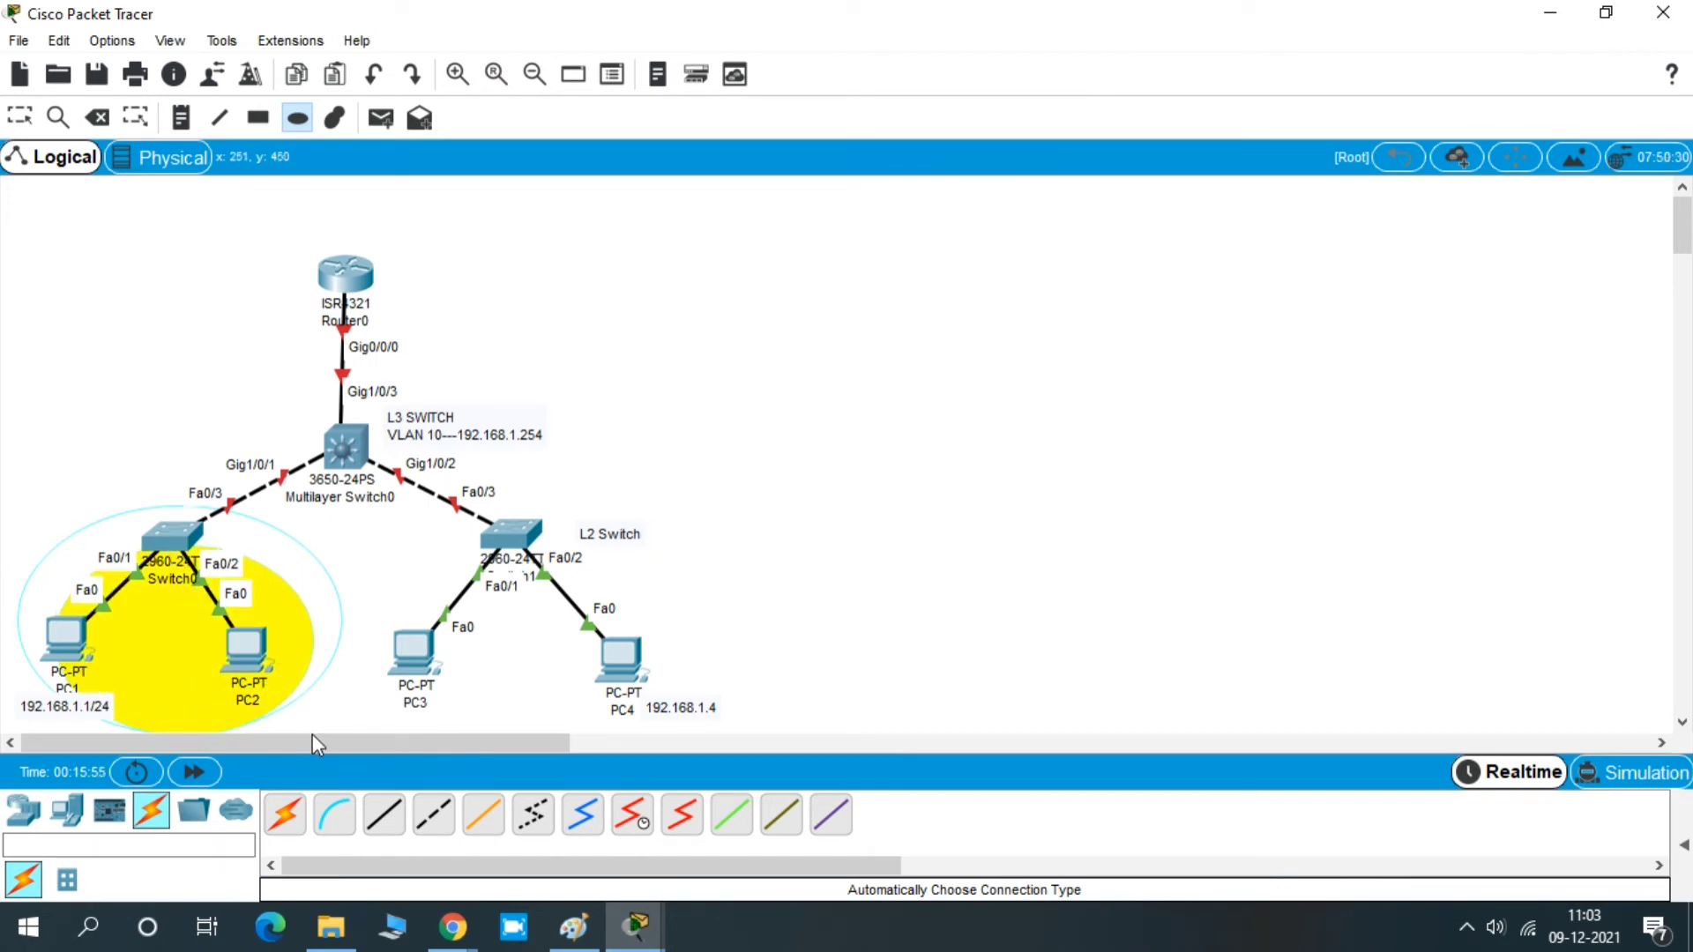
left_click_drag(159, 650, 144, 641)
Delete the yellow-filled shapes and the cyan-outlined ellipse around Switch0, PC1 and PC2
left_click(97, 117)
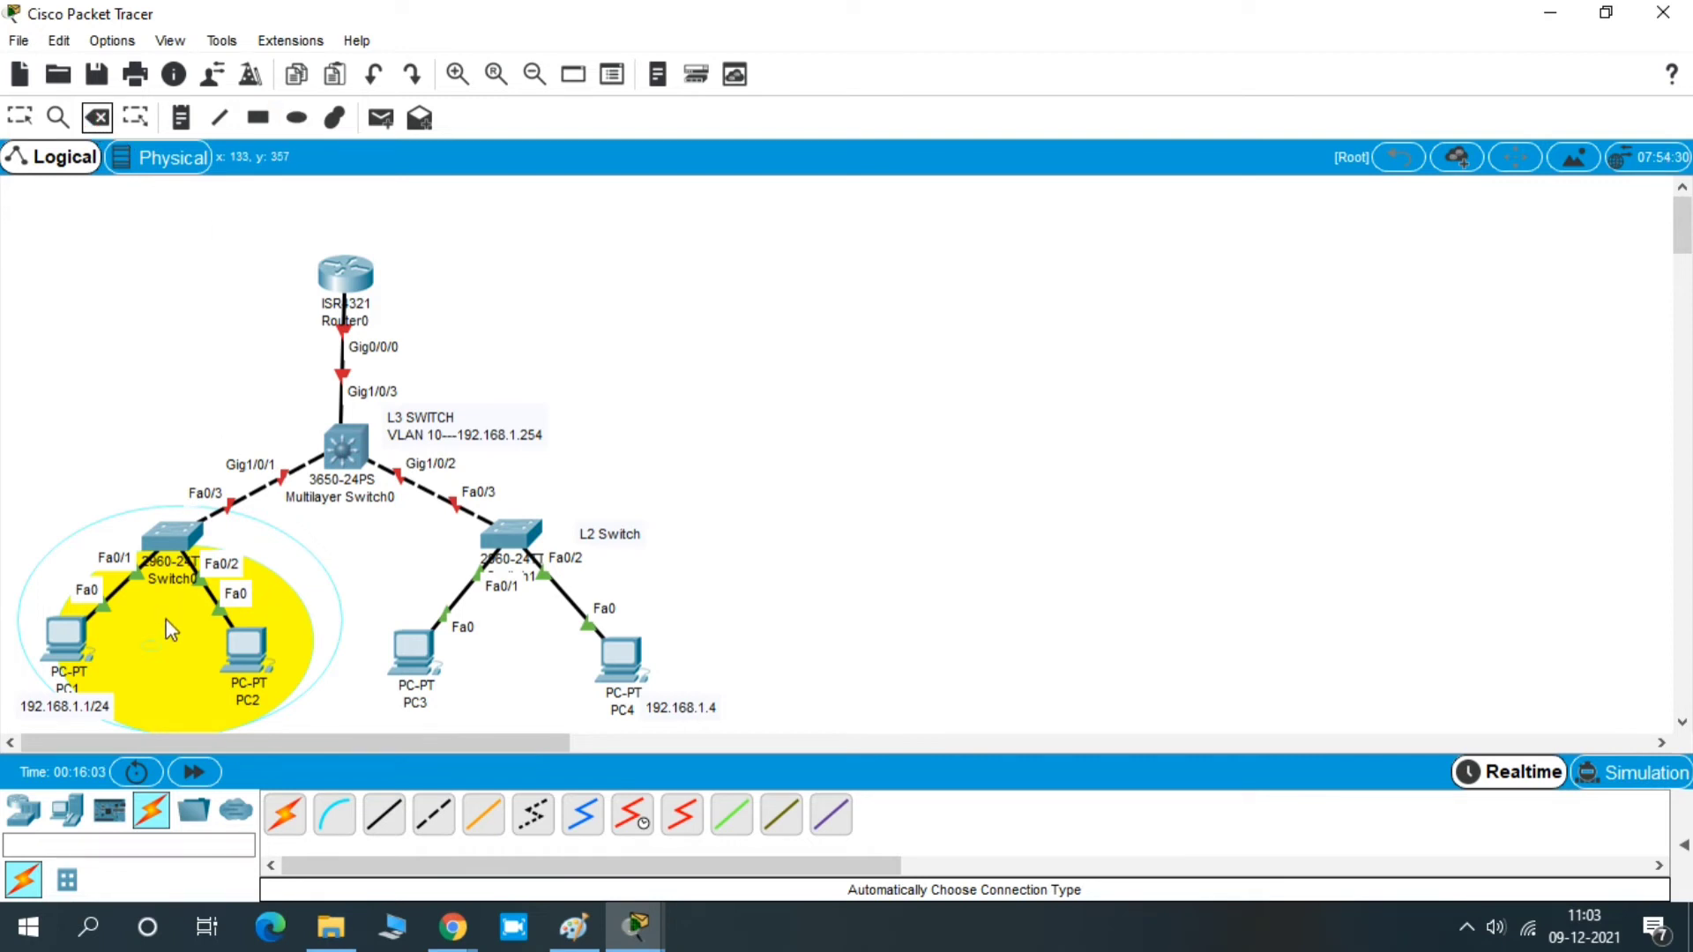
left_click(166, 620)
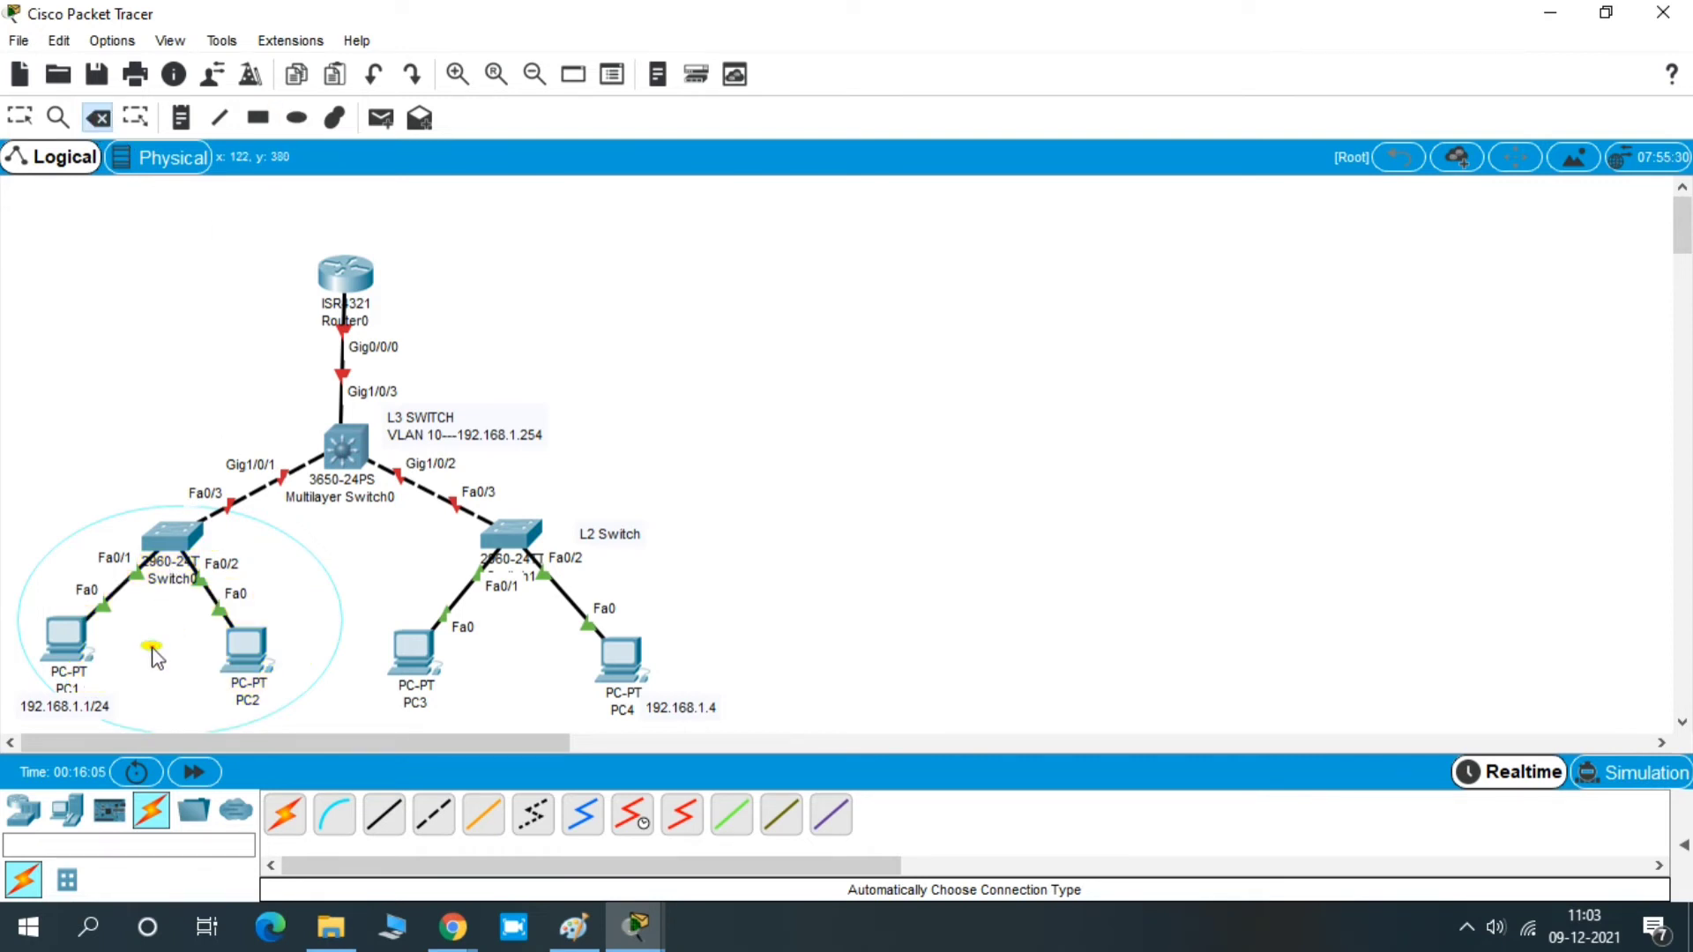
left_click(129, 510)
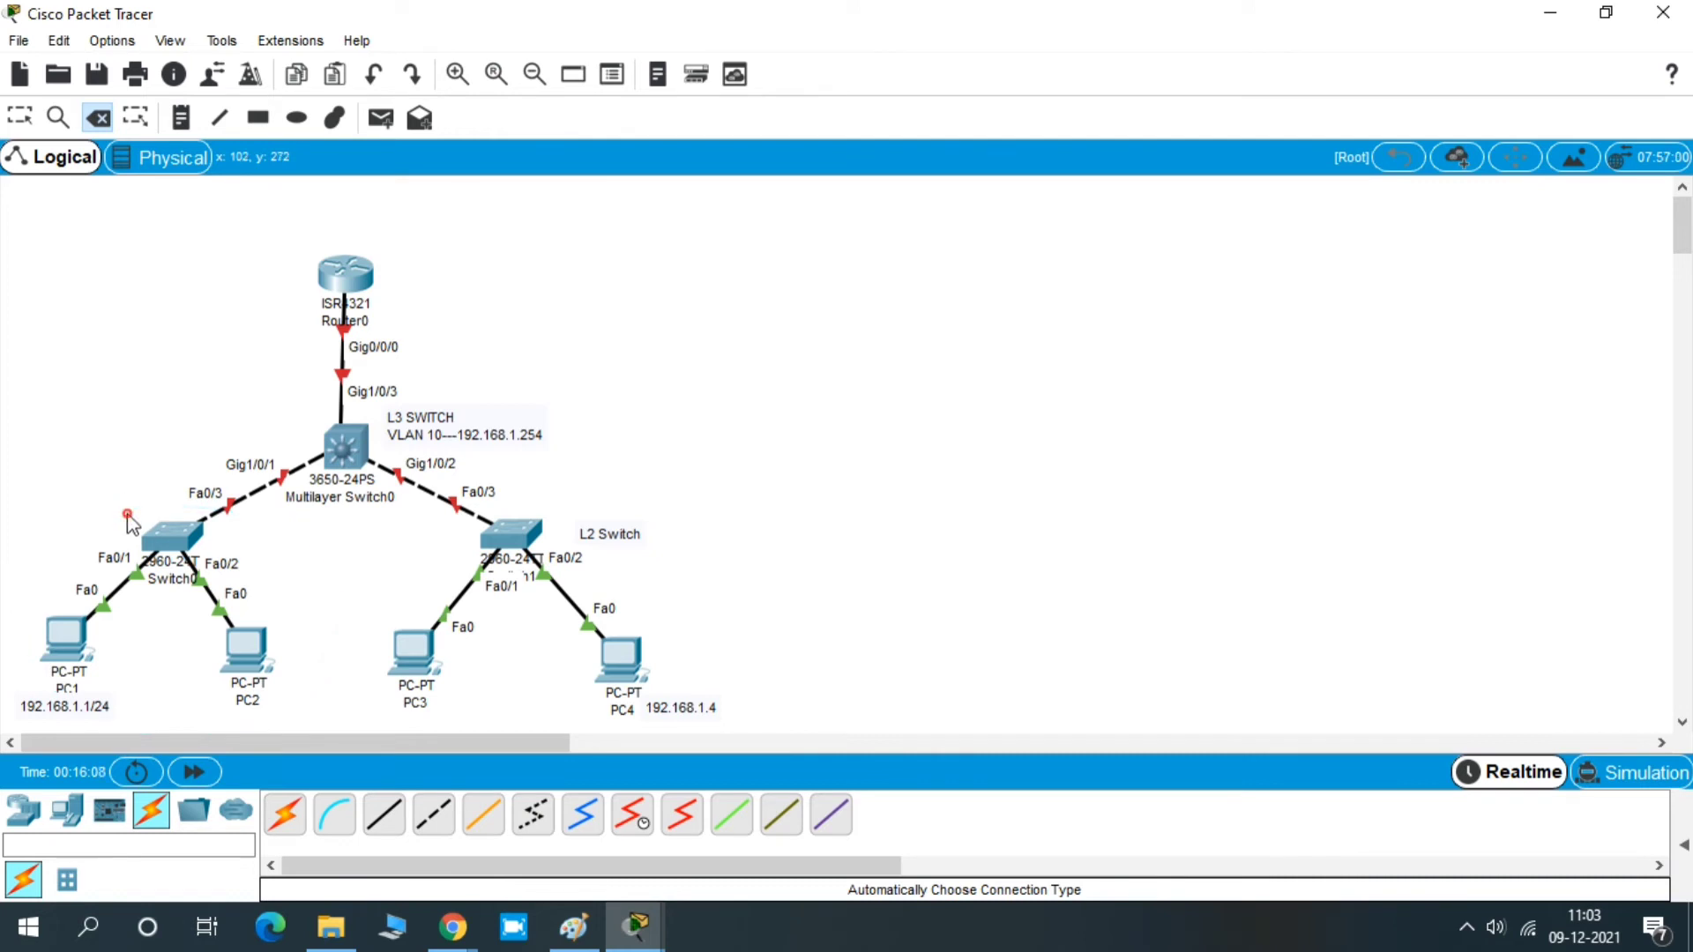
left_click(105, 120)
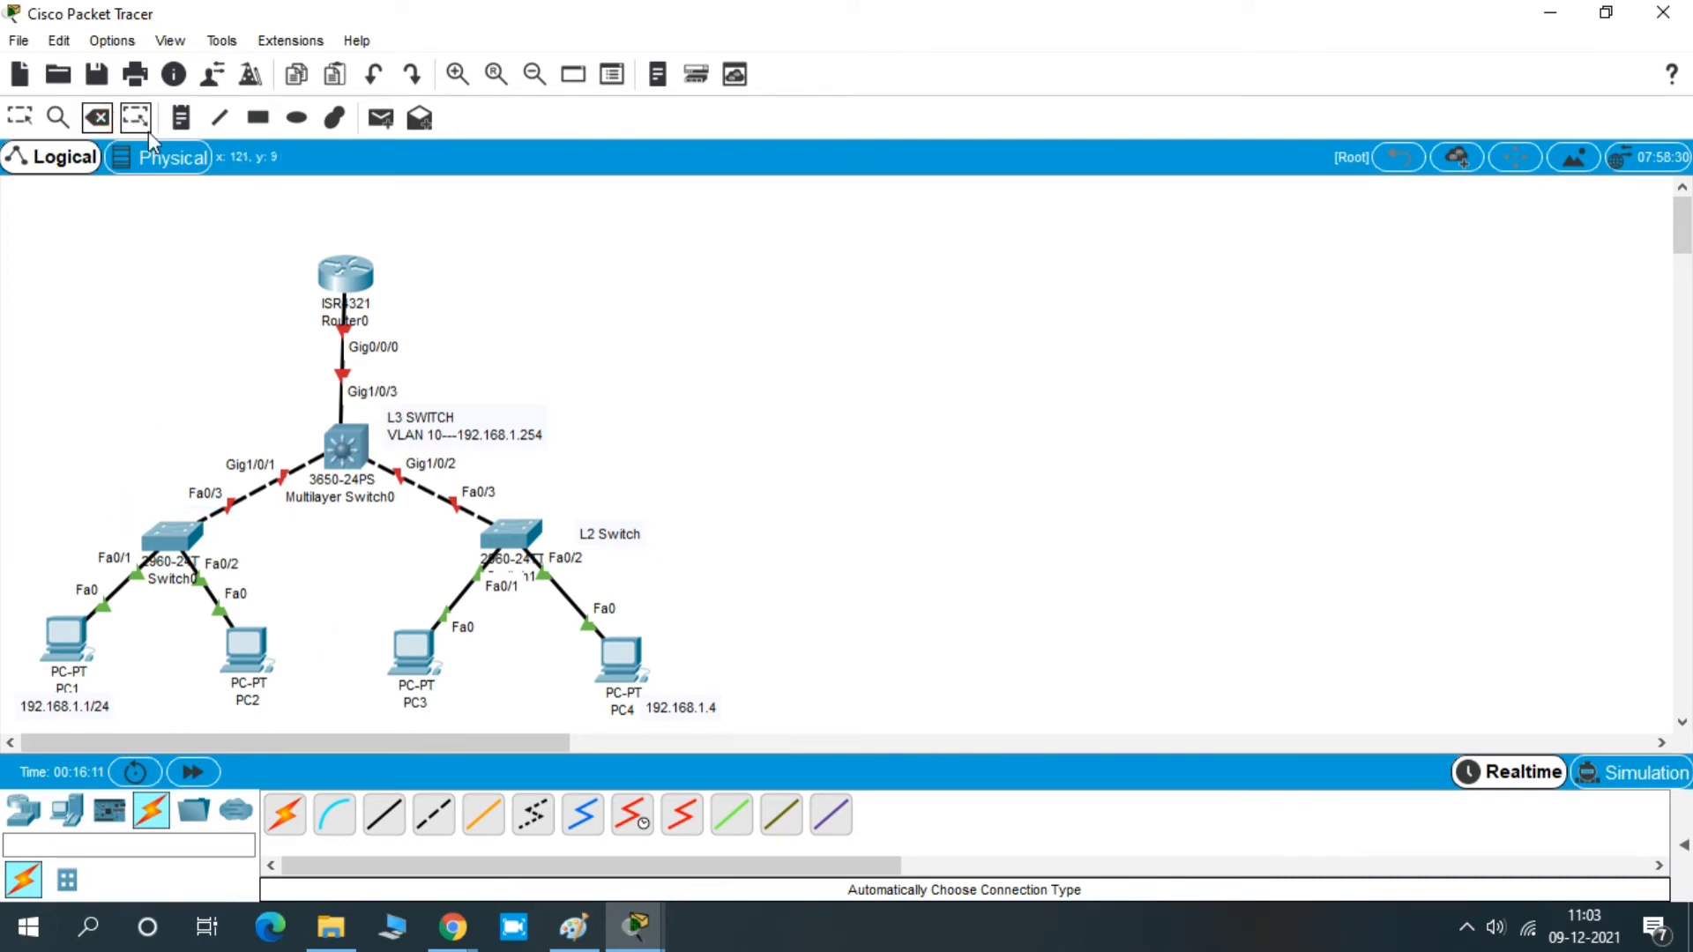
Set the ellipse fill colour to cyan and draw a filled ellipse enclosing Switch0, PC1 and PC2
left_click(297, 121)
left_click(928, 193)
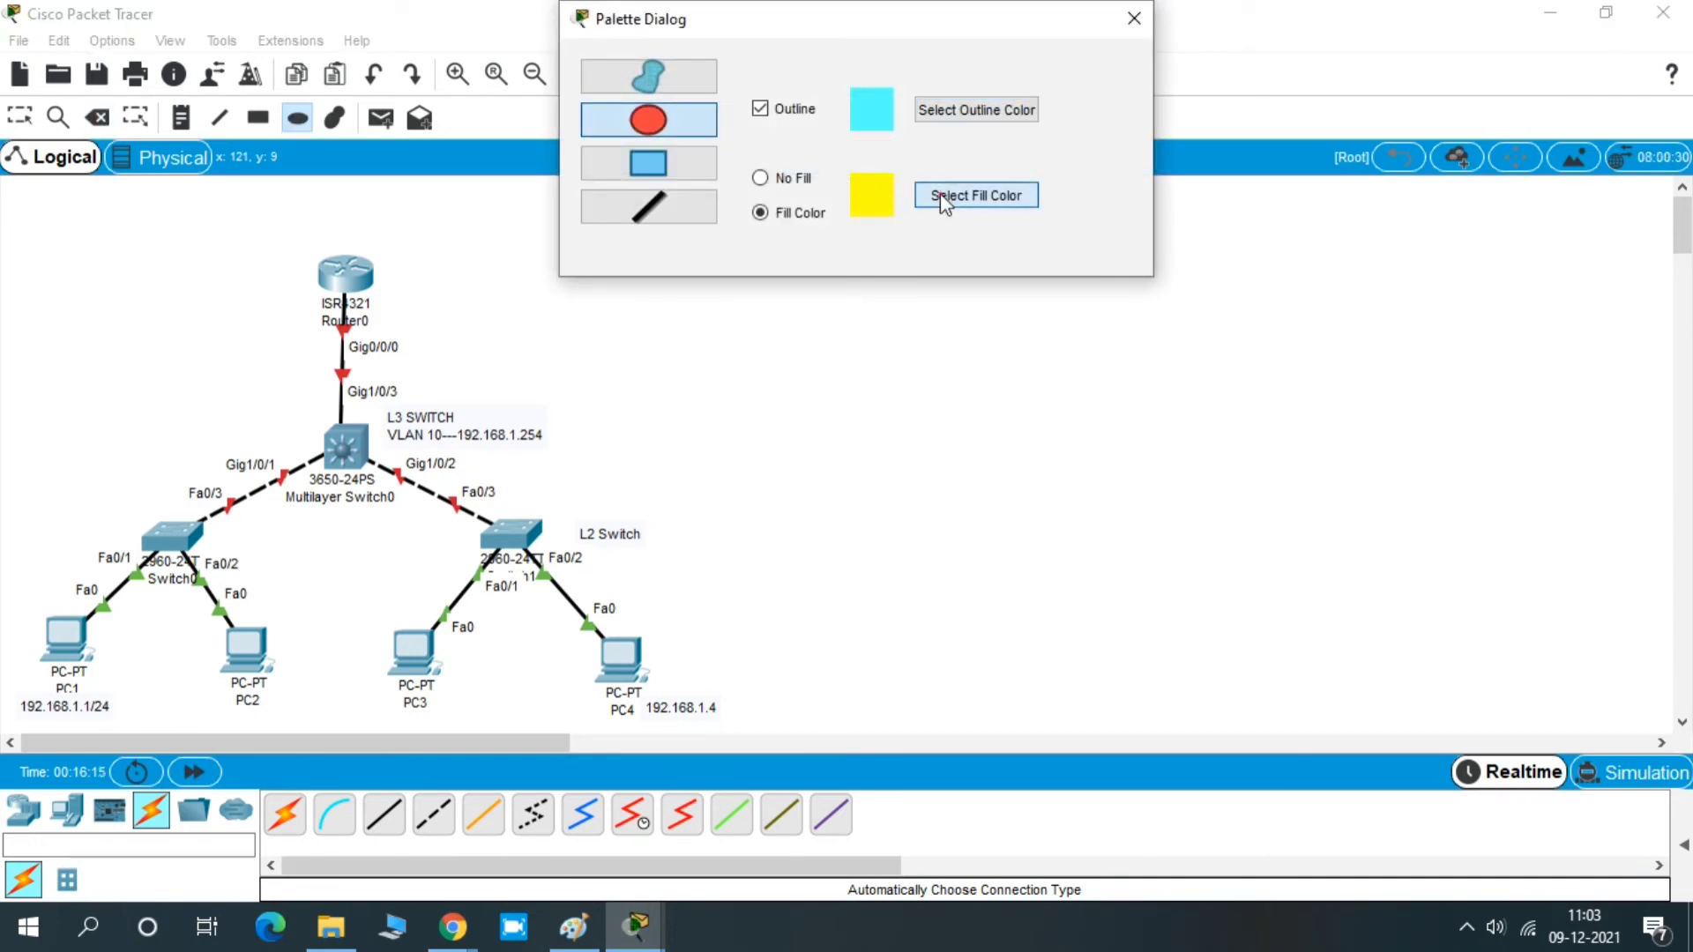
left_click(762, 405)
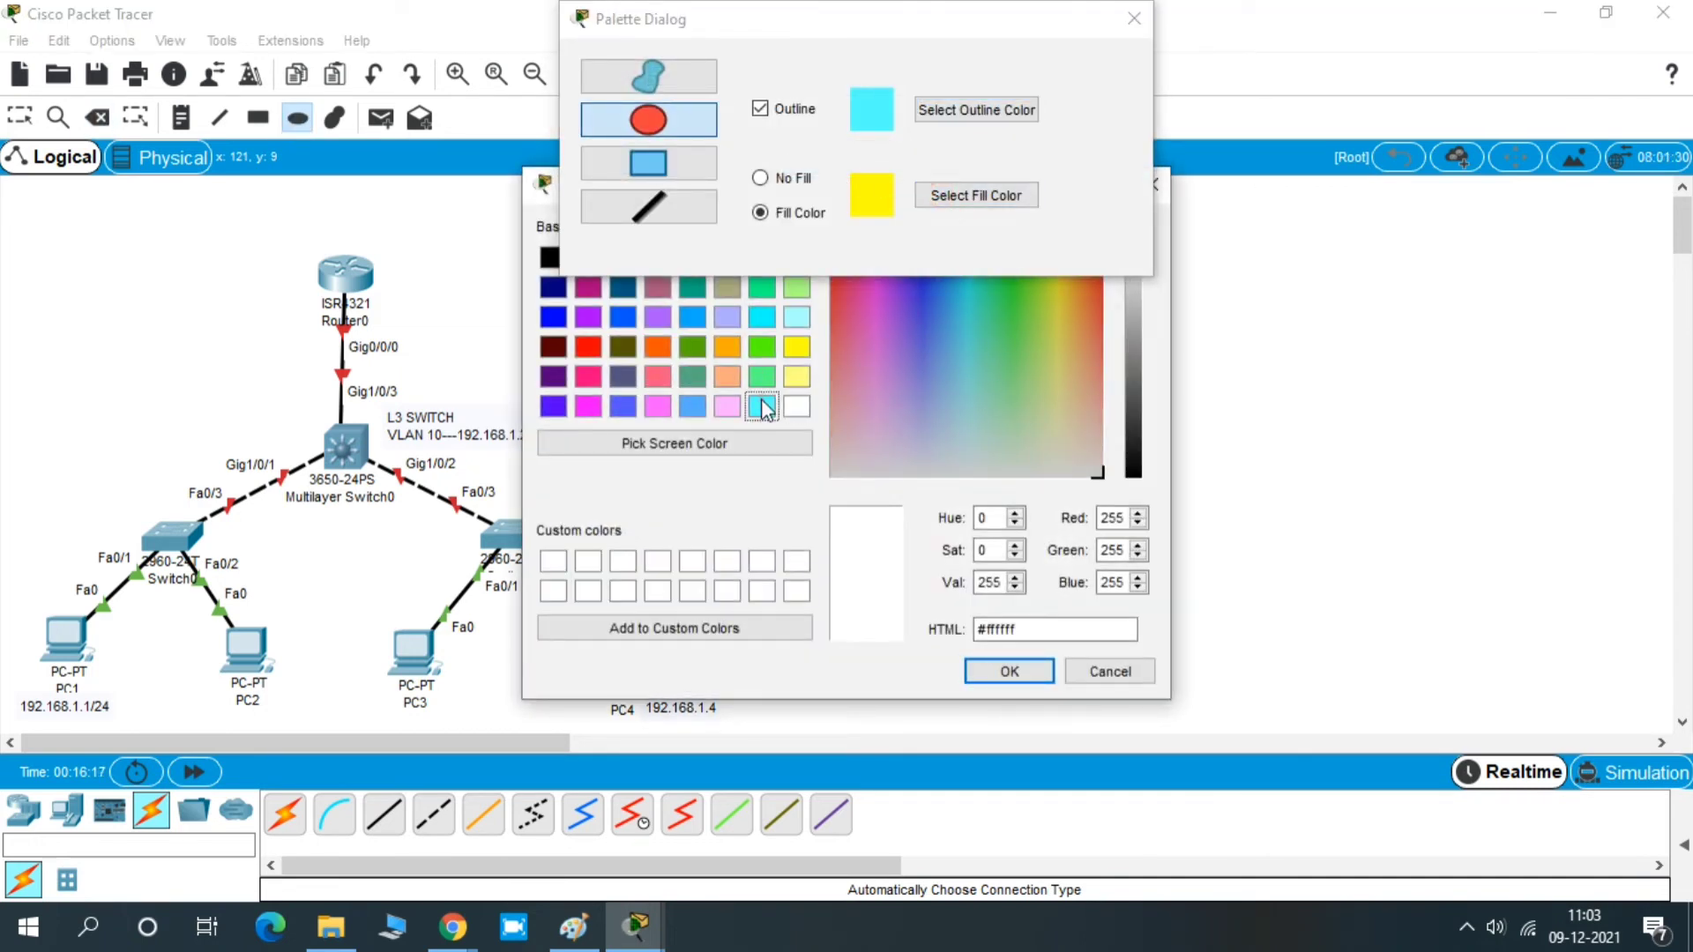
left_click(1008, 673)
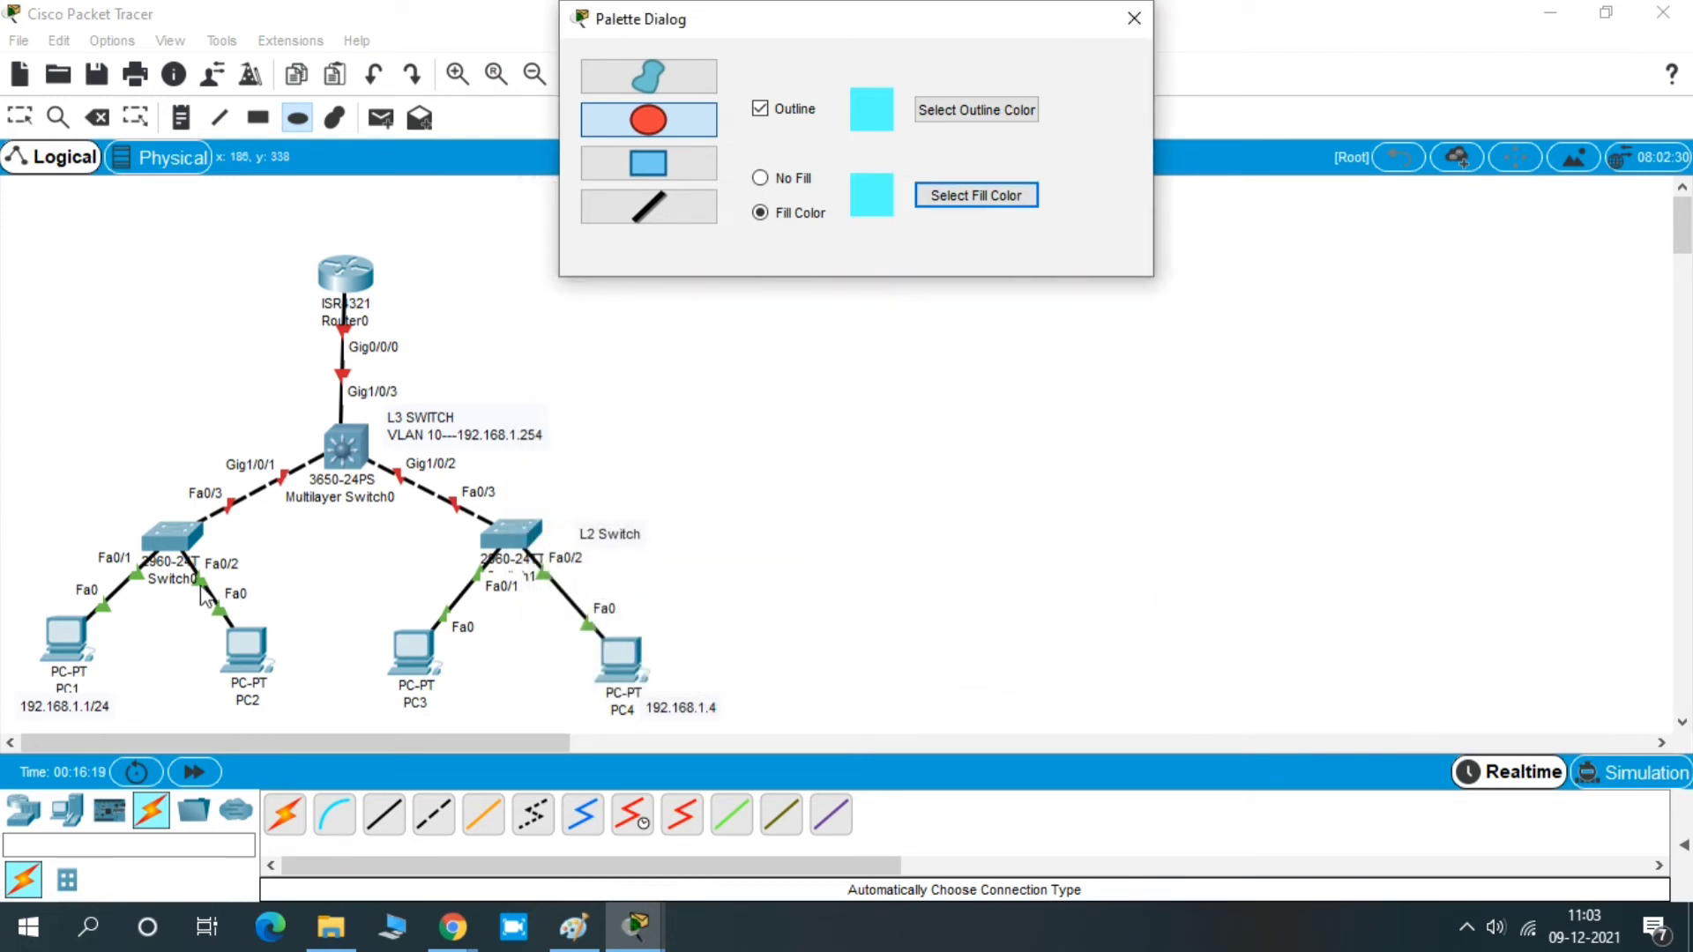
left_click_drag(3, 513, 344, 739)
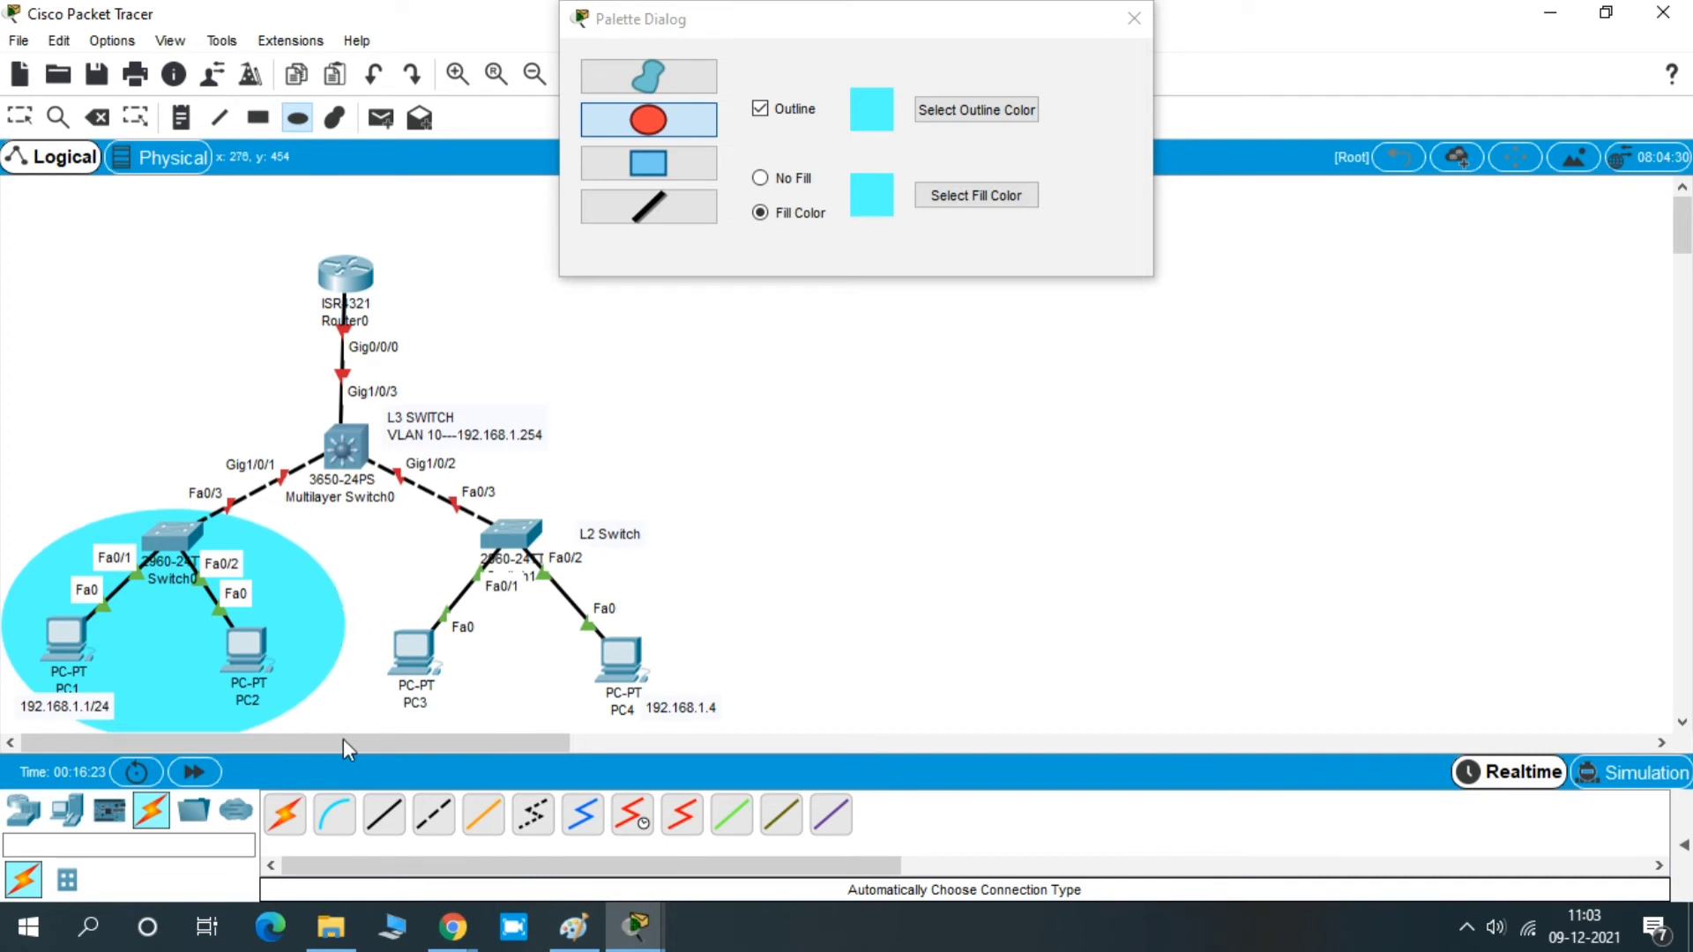
Set the ellipse outline colour to yellow (#ffff00) and draw a small cyan-filled ellipse between the two access switches
left_click(1135, 20)
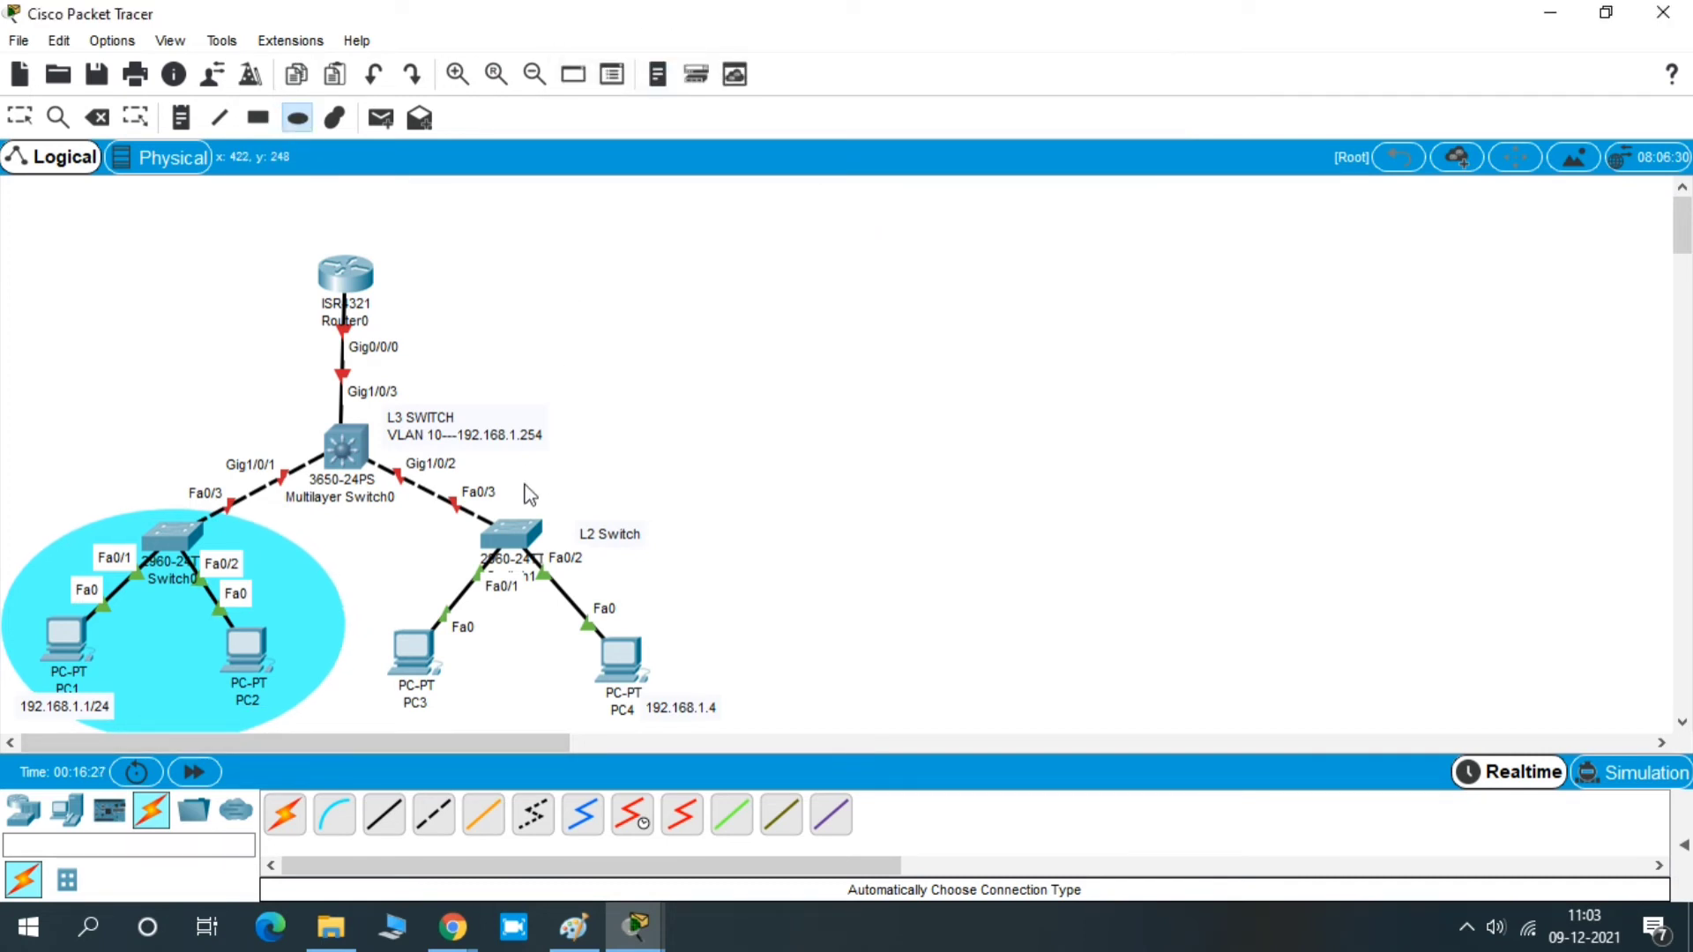
left_click(295, 122)
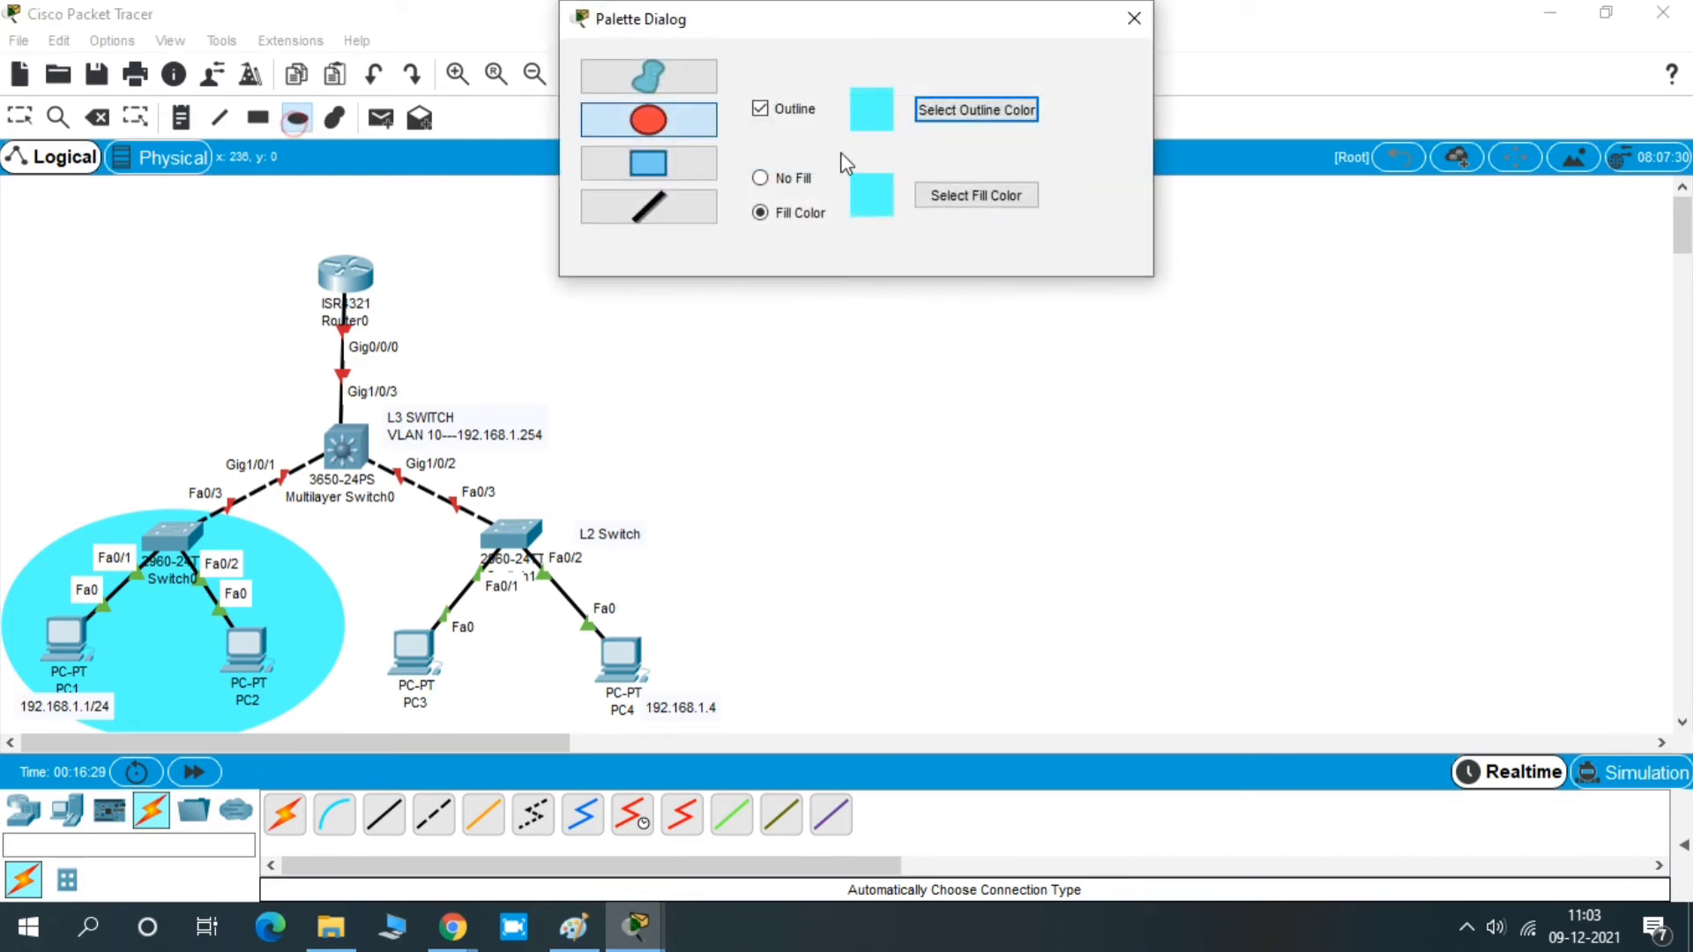
left_click(976, 111)
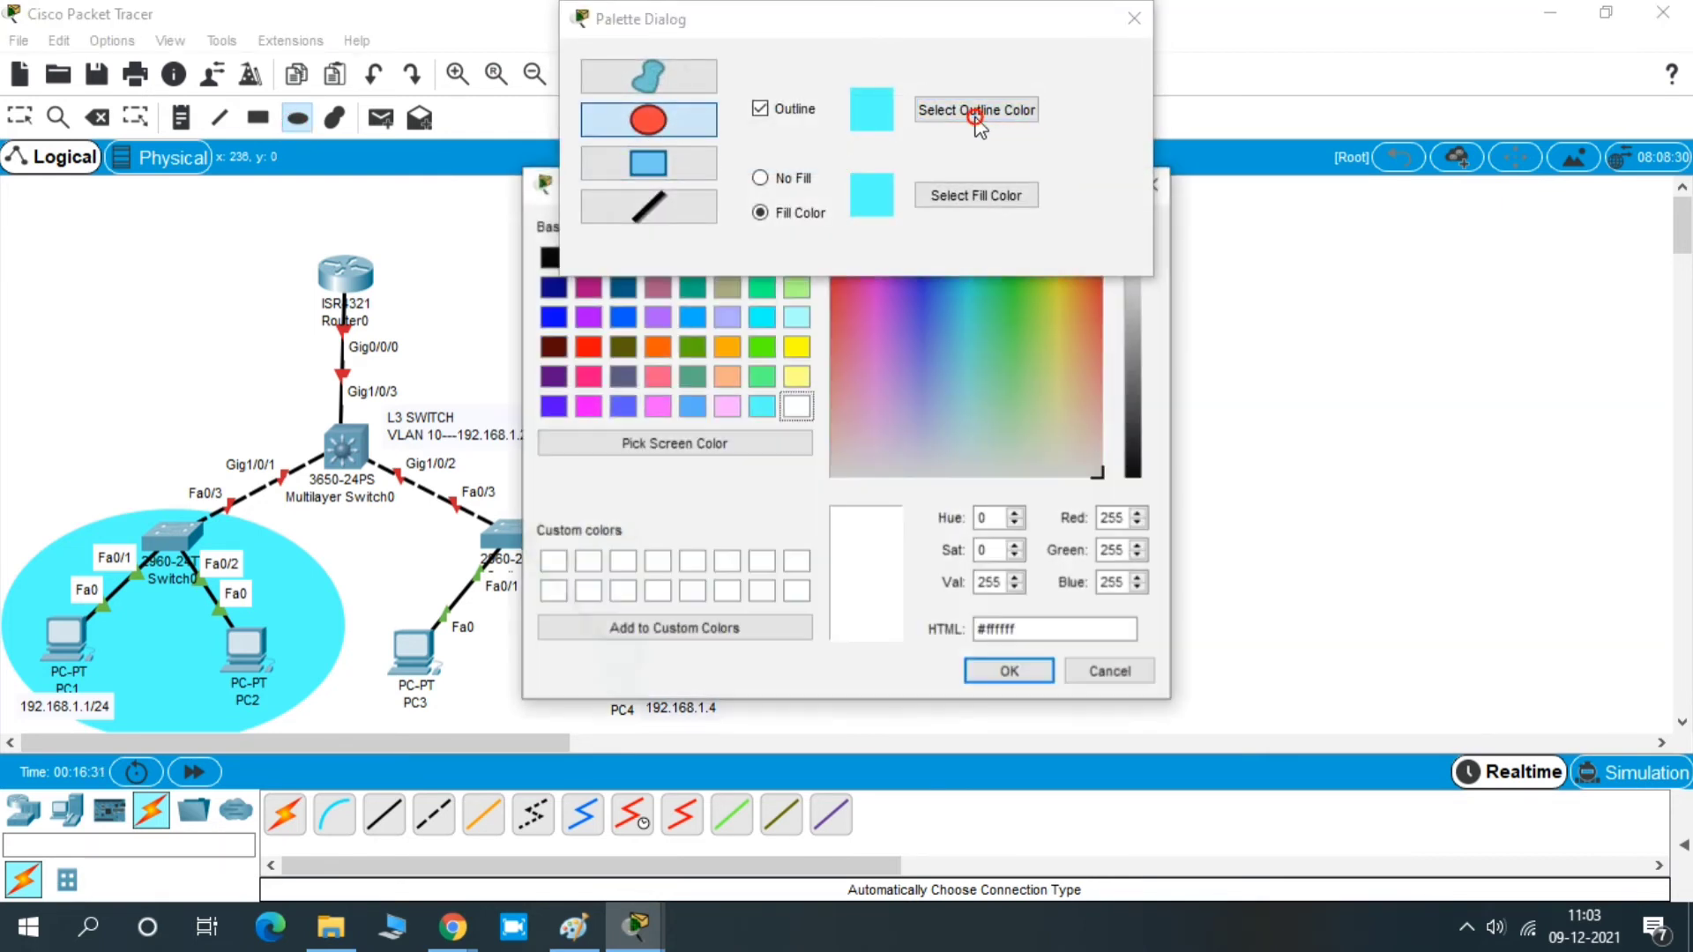
left_click(698, 377)
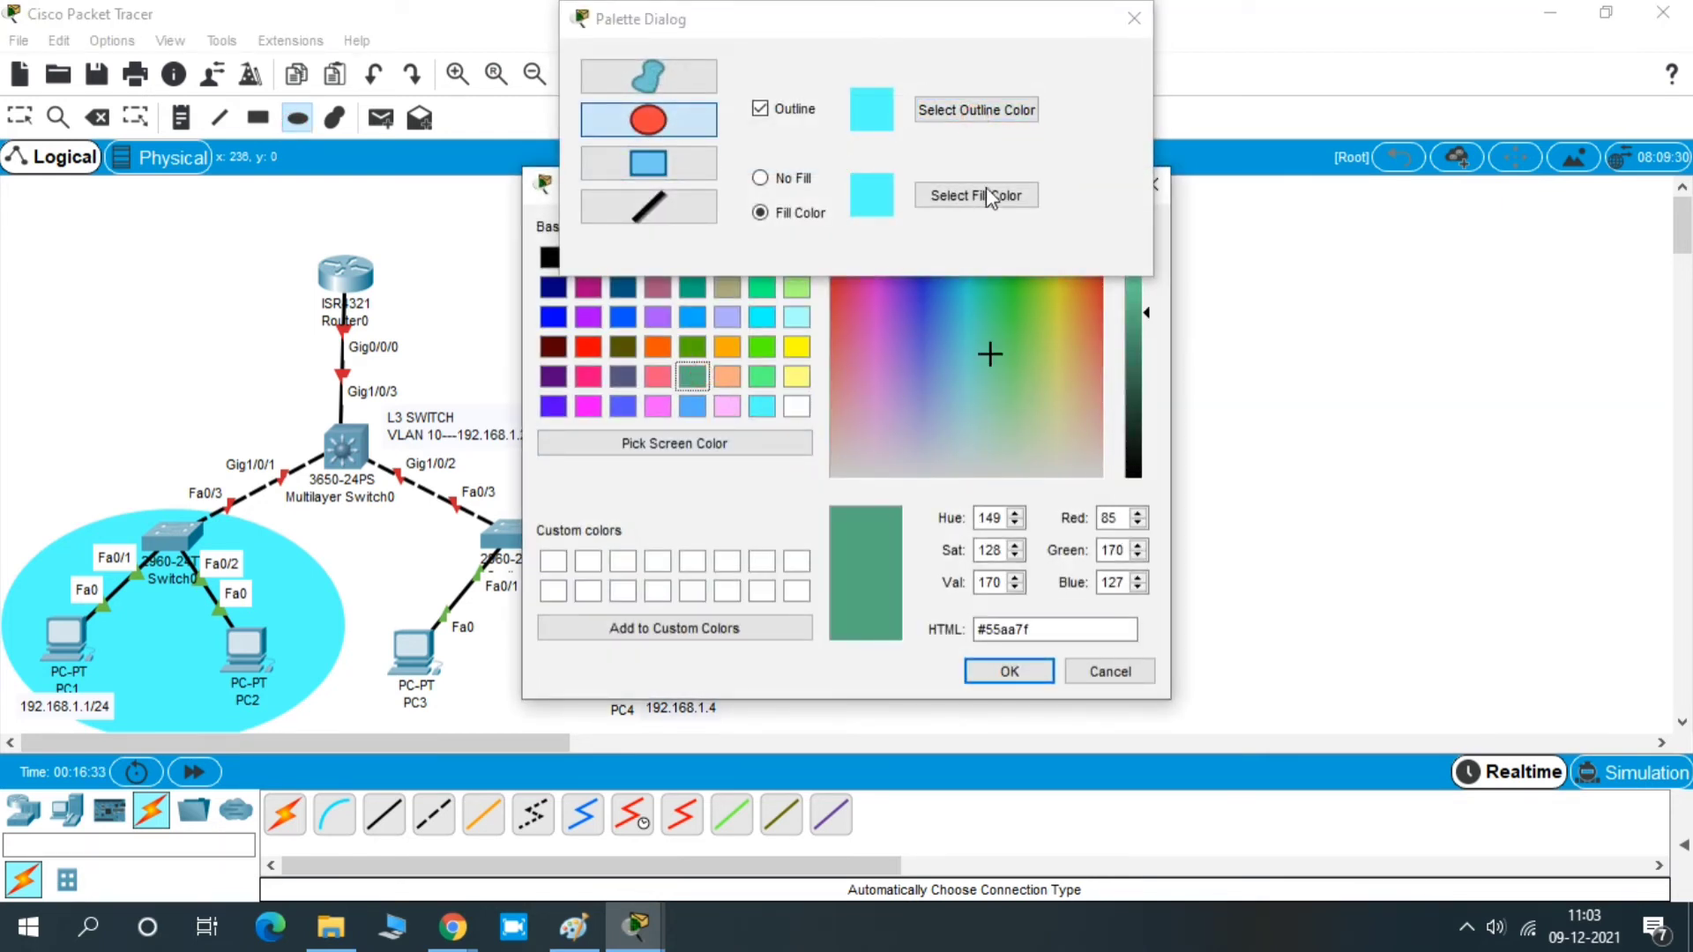
left_click(795, 348)
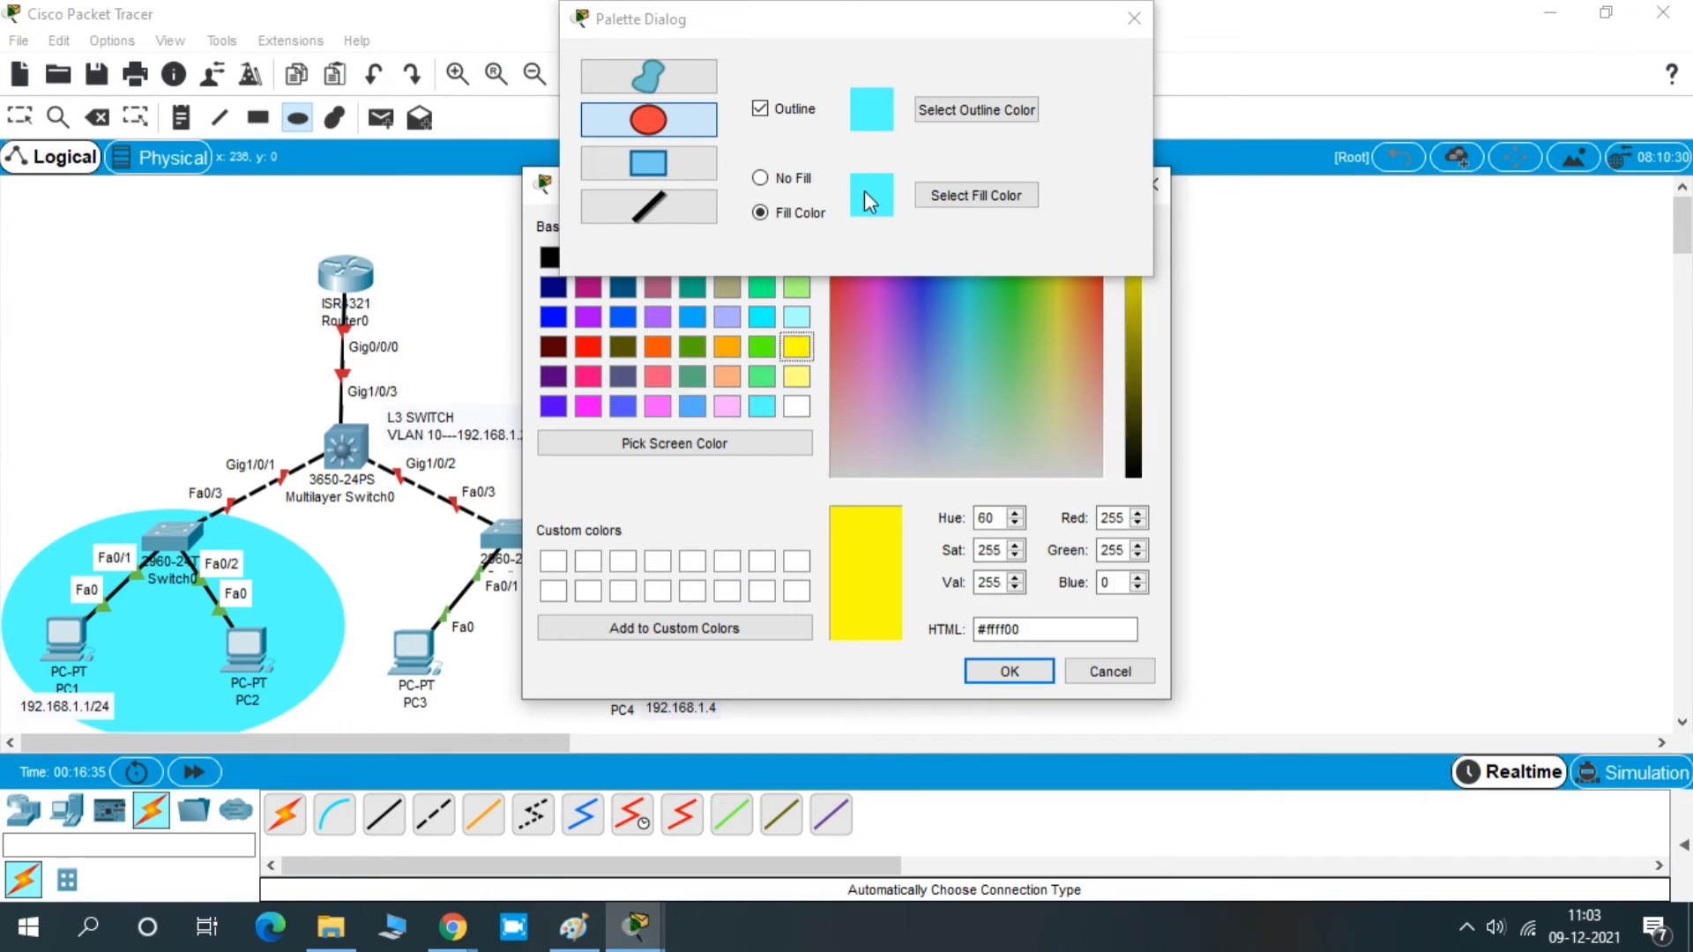
left_click(1008, 672)
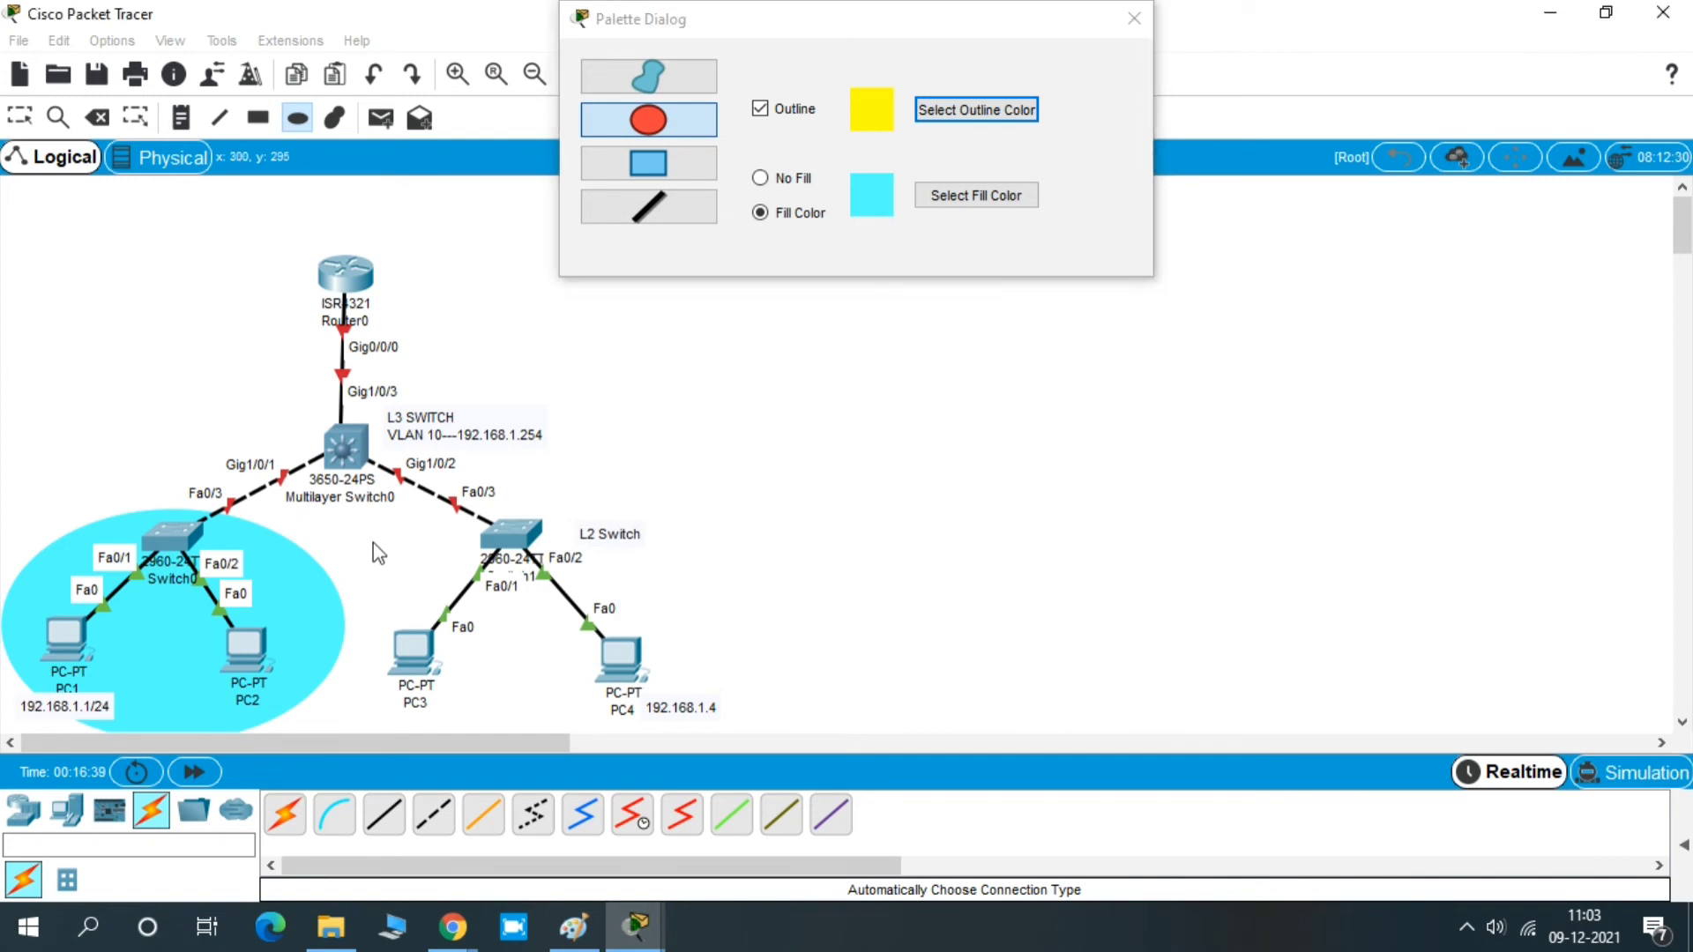
left_click_drag(372, 541, 425, 583)
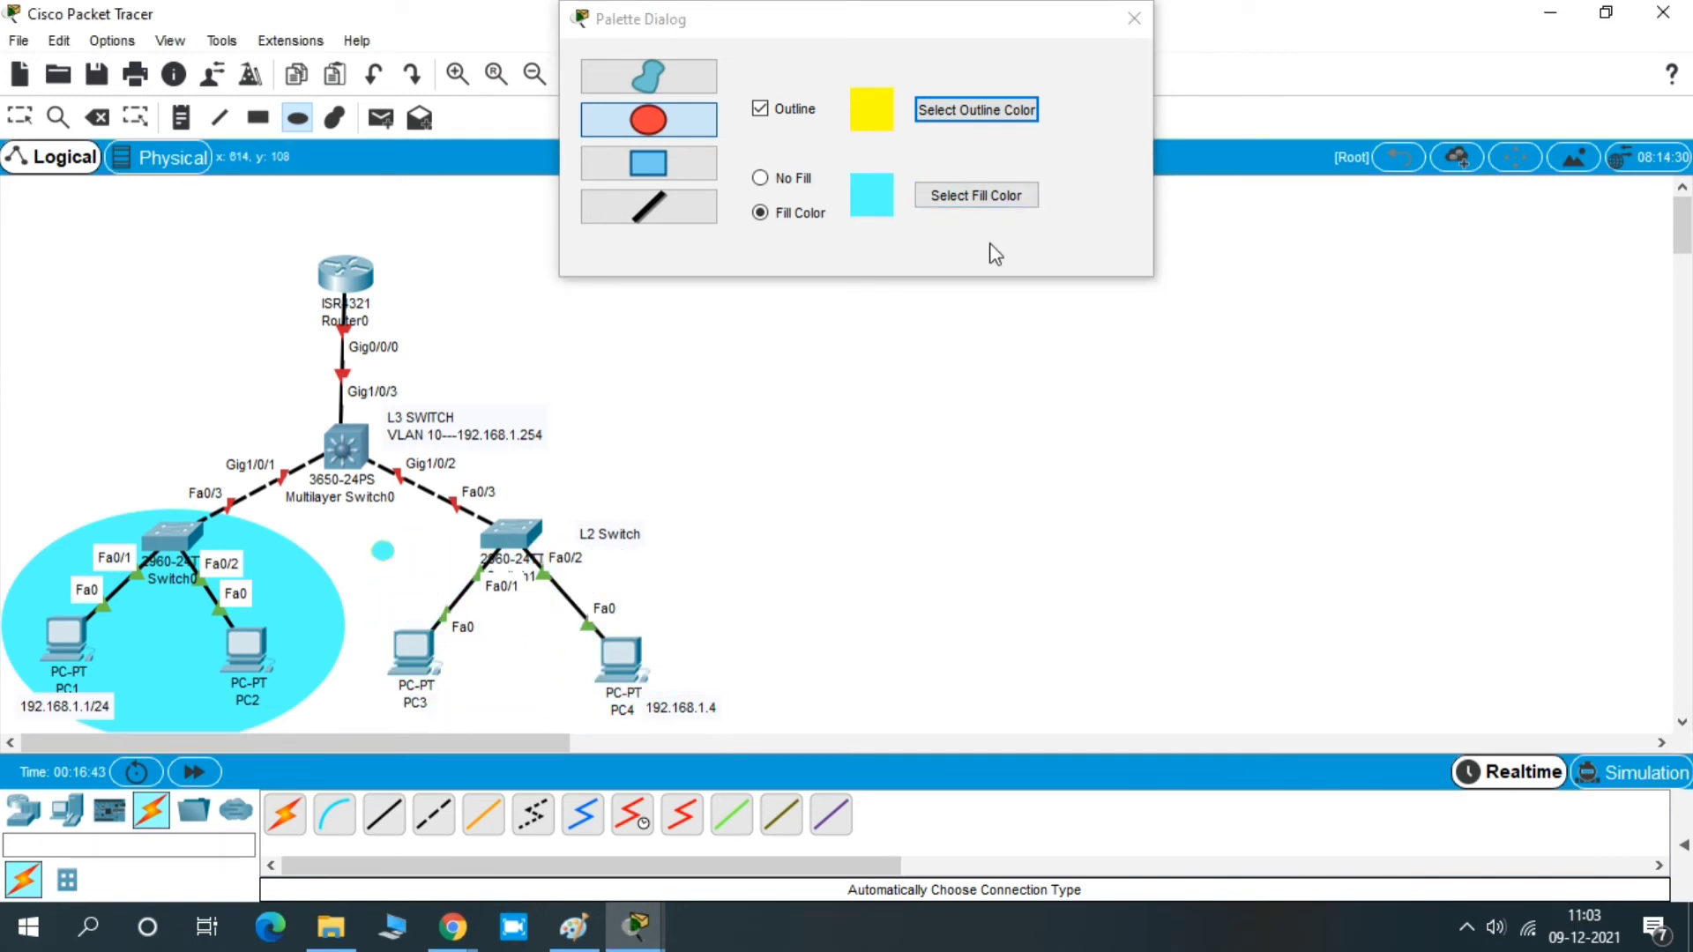
Set the ellipse fill colour to pale yellow (#ffff7f) and draw a filled ellipse enclosing PC3 and PC4 below Switch1
left_click(939, 196)
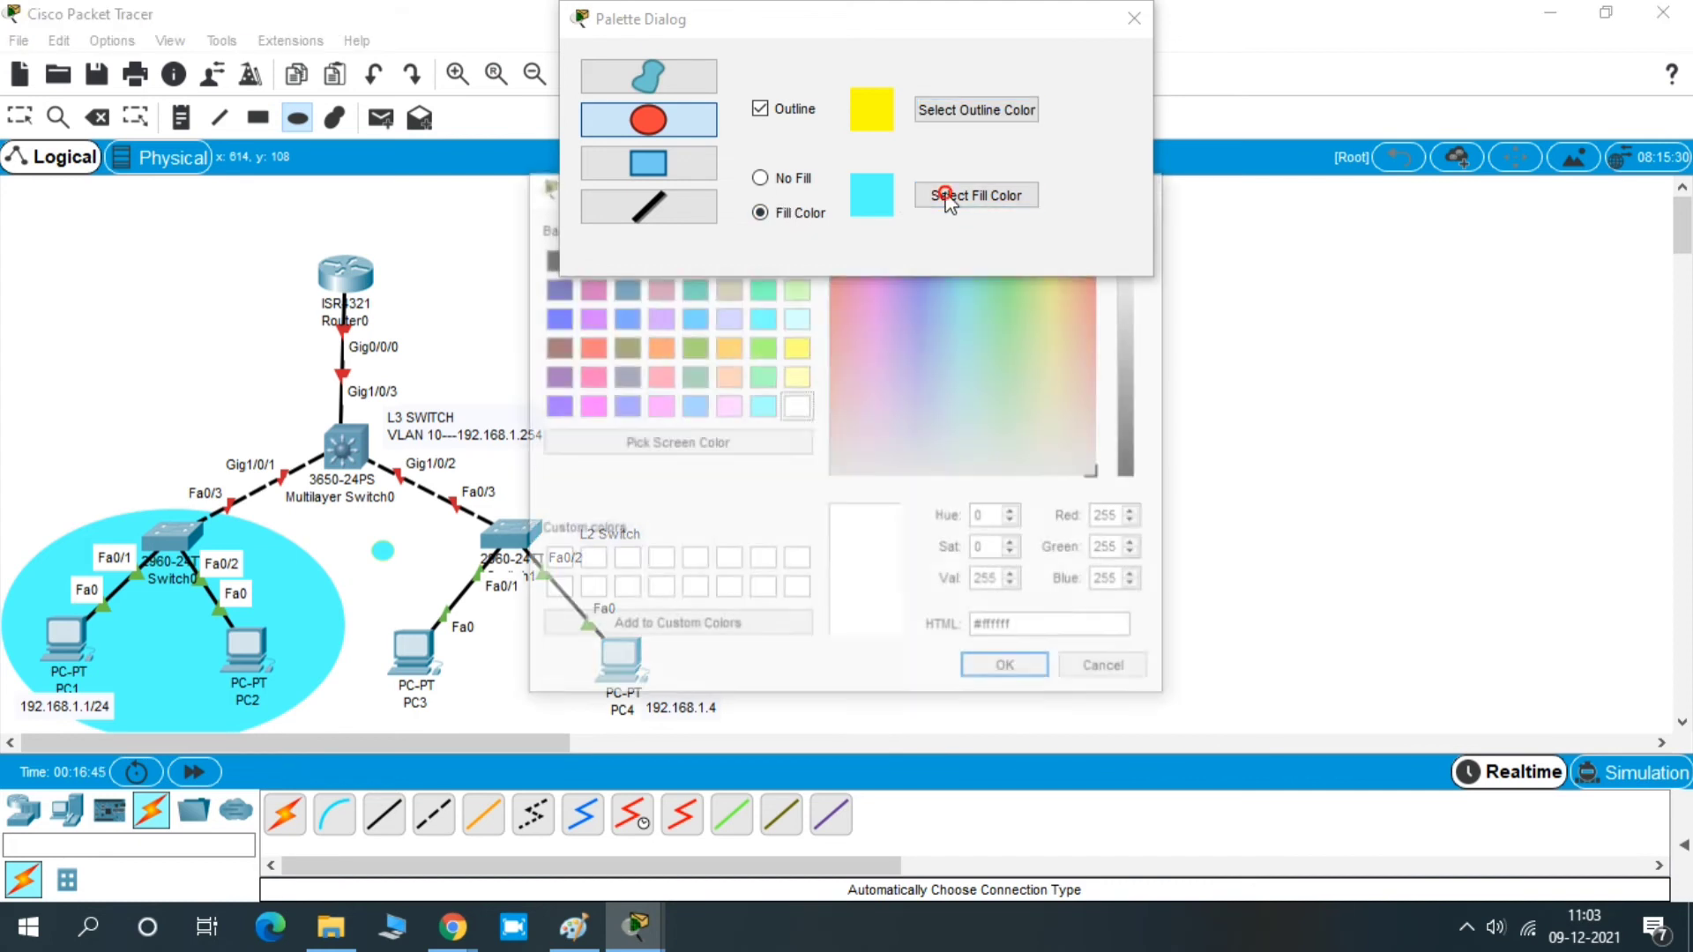
left_click(796, 377)
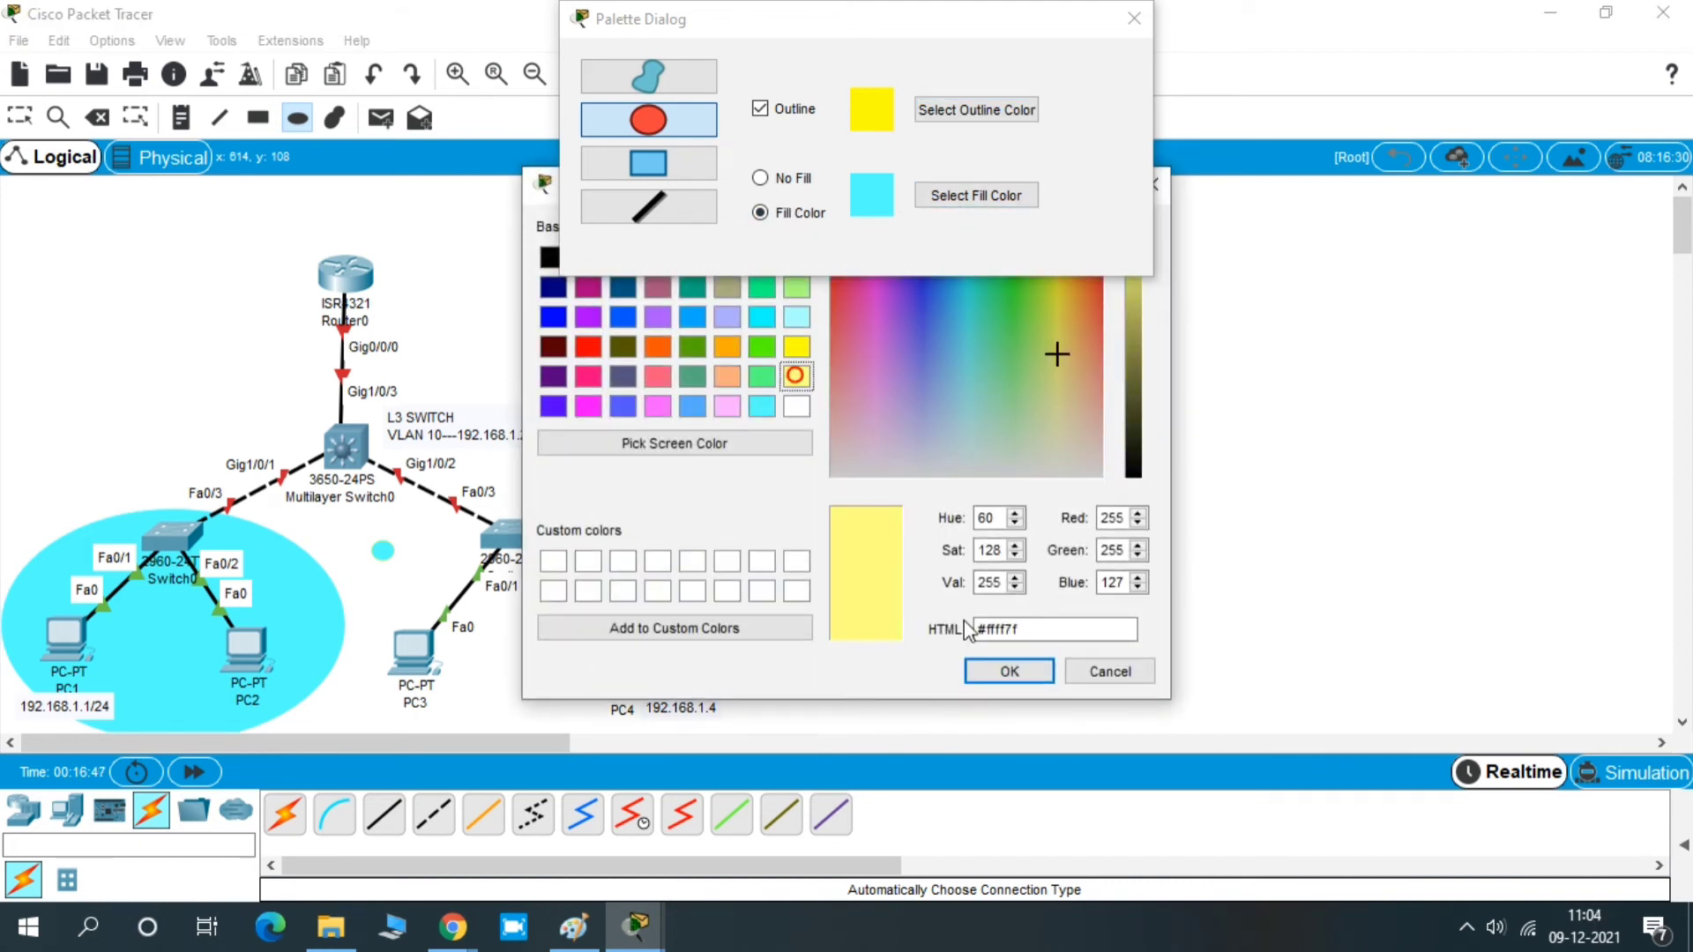
left_click(1003, 672)
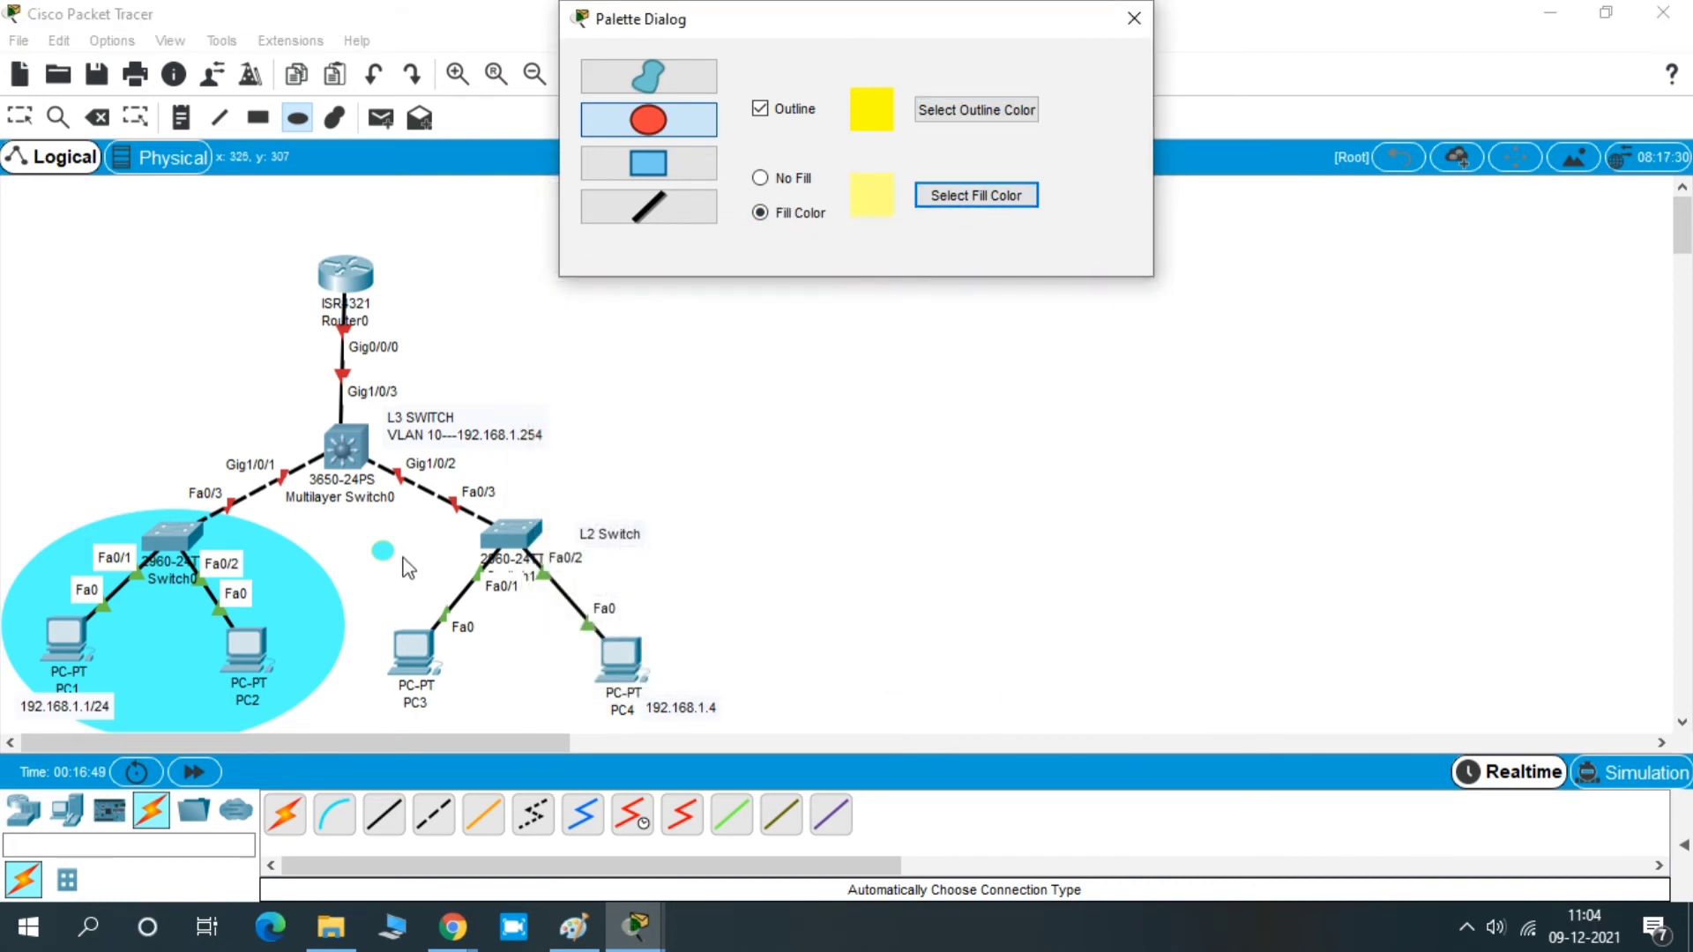
left_click_drag(377, 548, 737, 742)
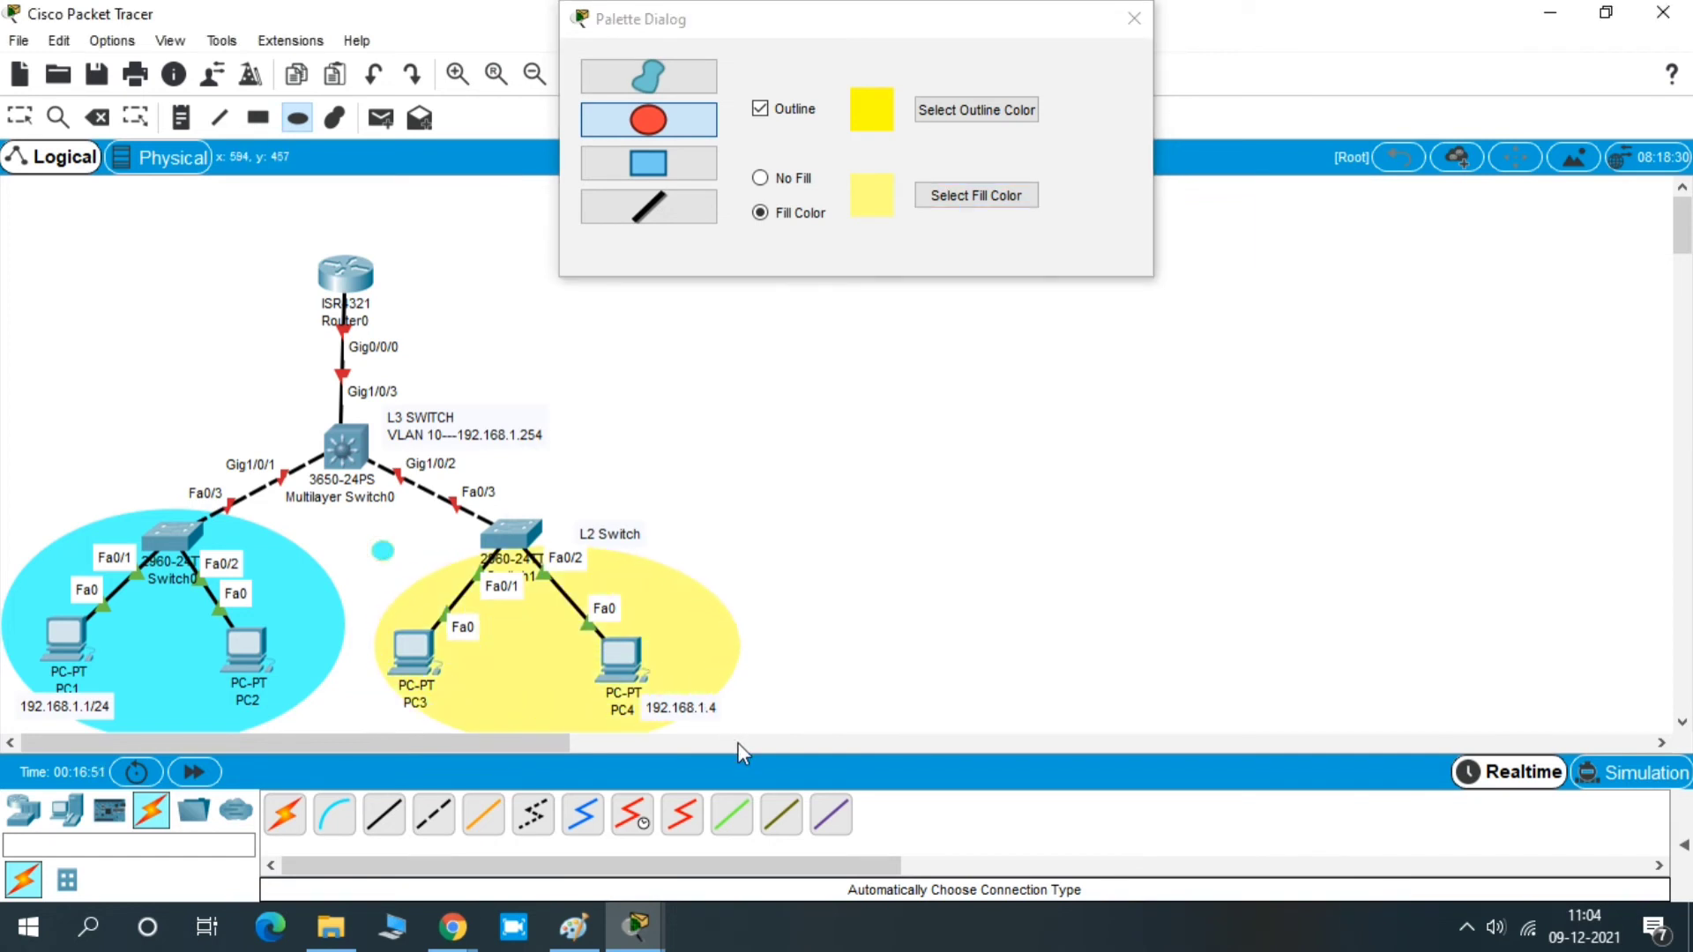
Close the shape palette and delete the small stray cyan ellipse between the two access switches
left_click(1136, 18)
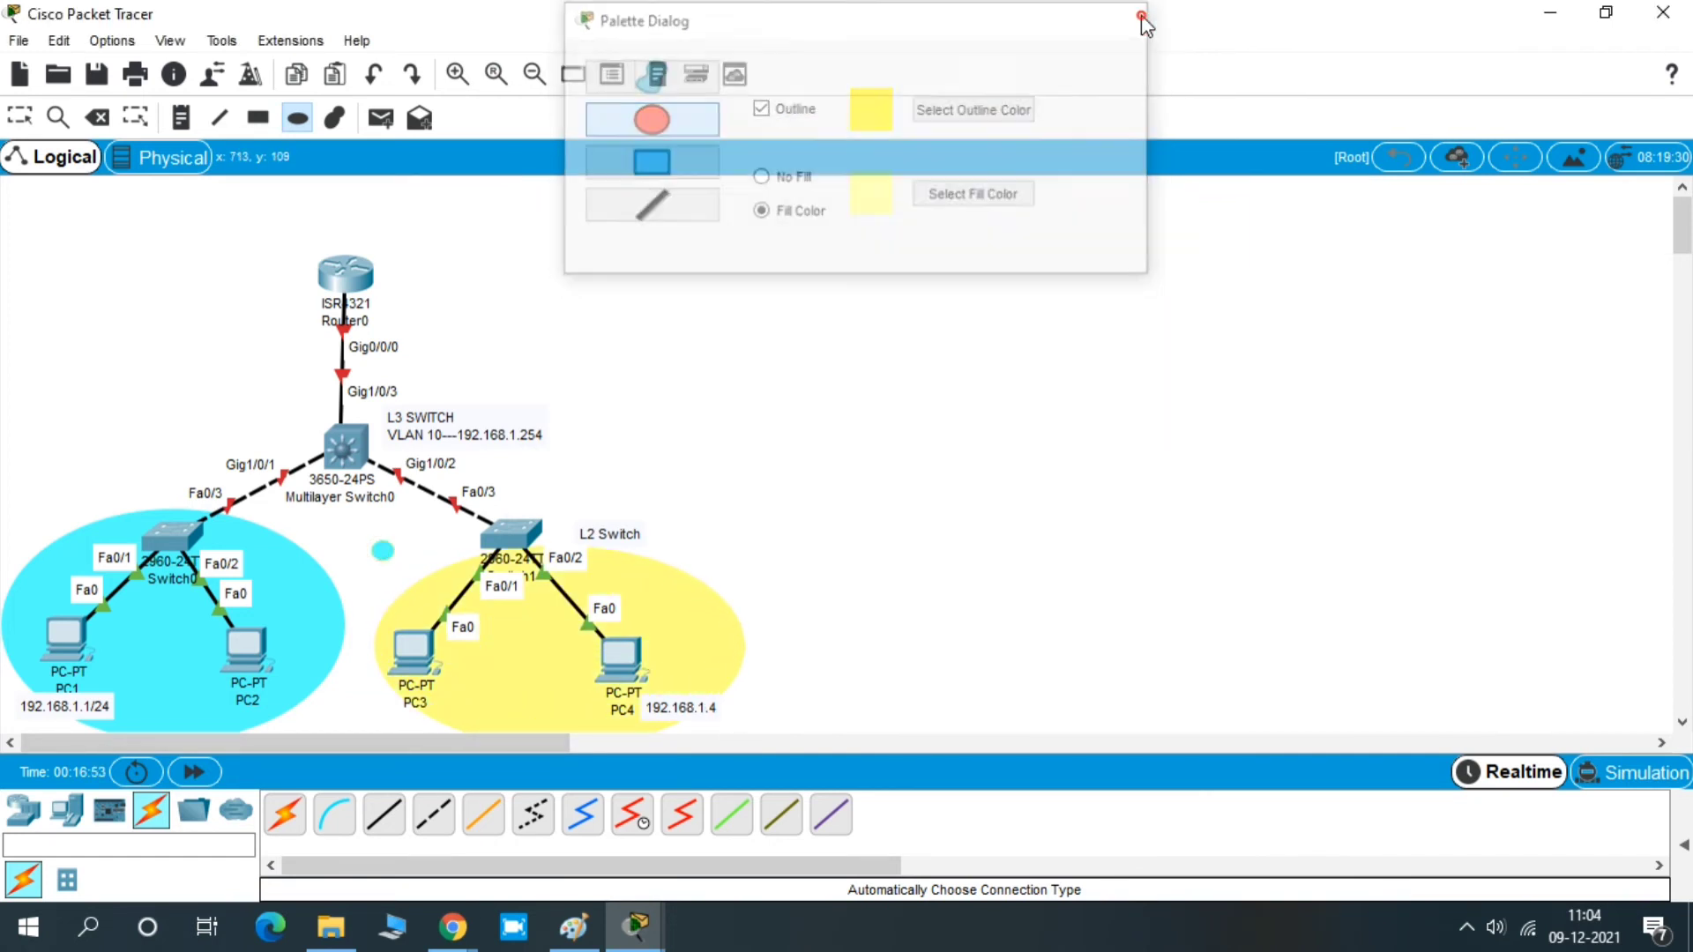
left_click(97, 117)
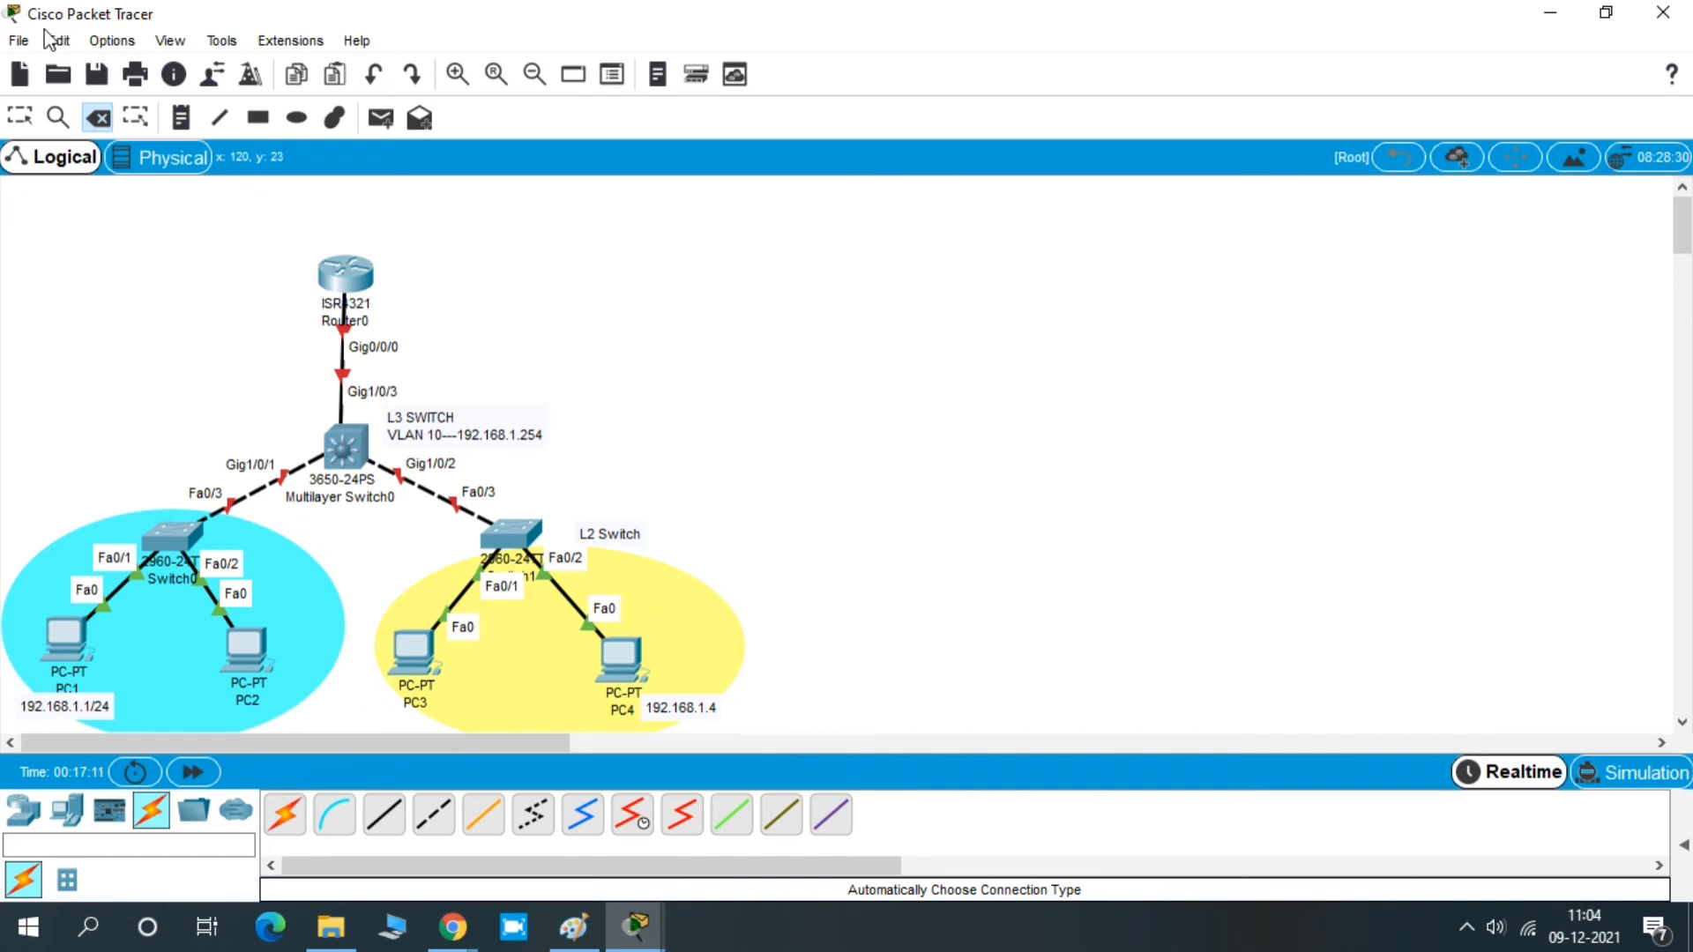
Show the workspace Viewport window and close it again
left_click(170, 40)
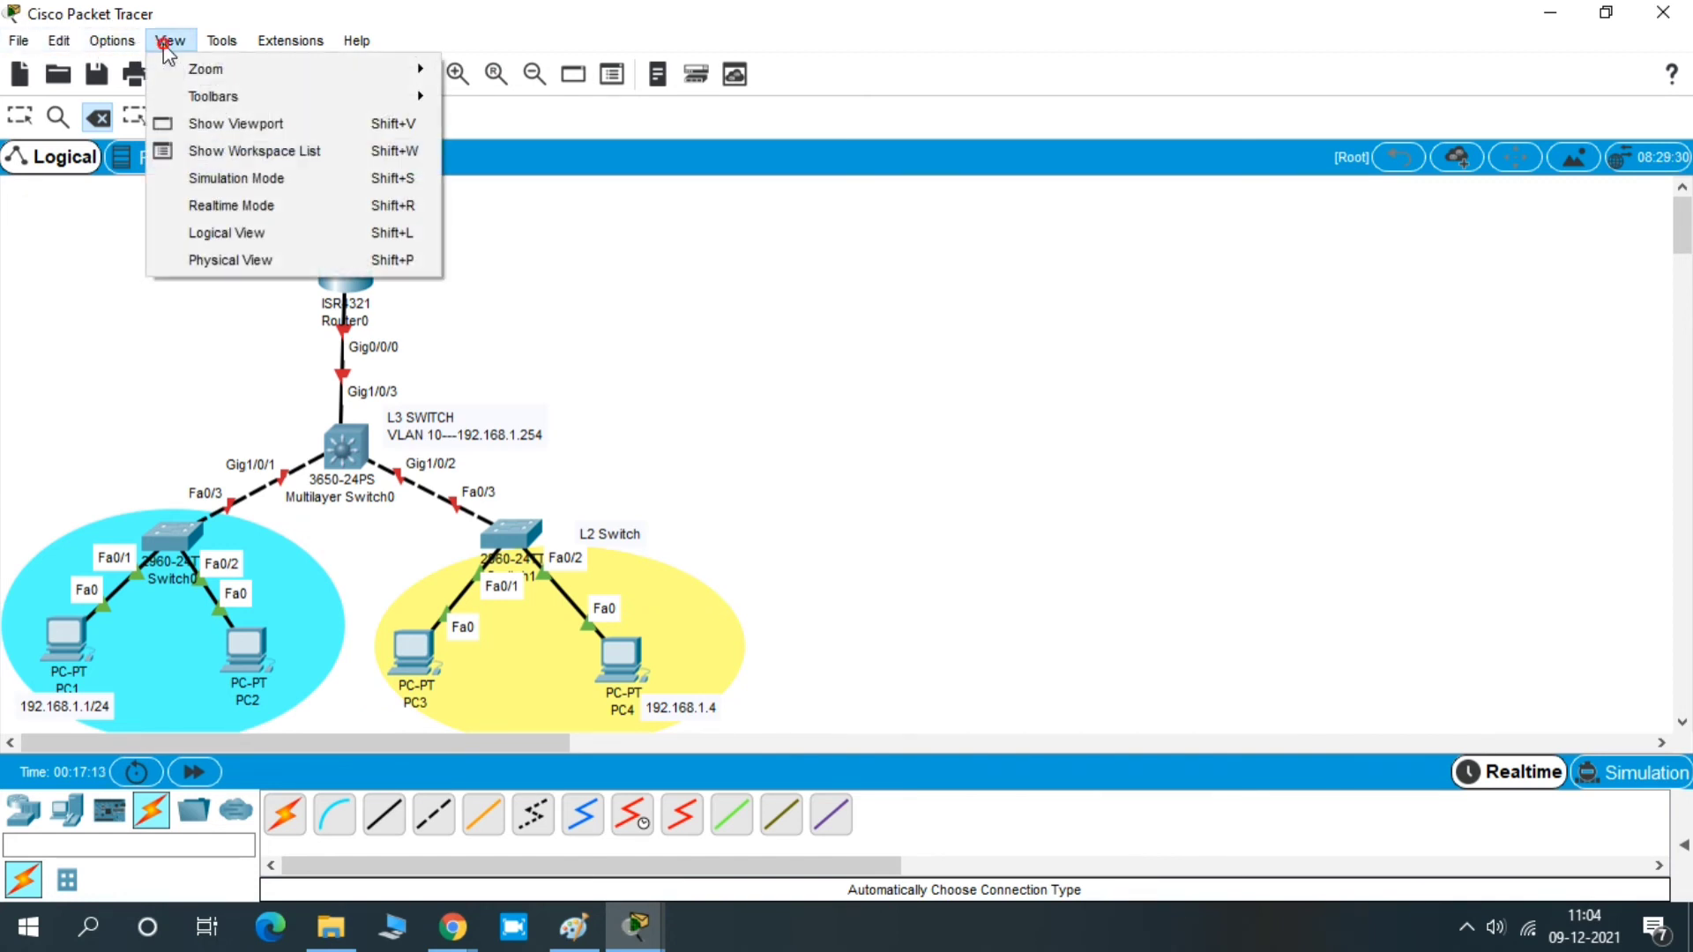
left_click(213, 124)
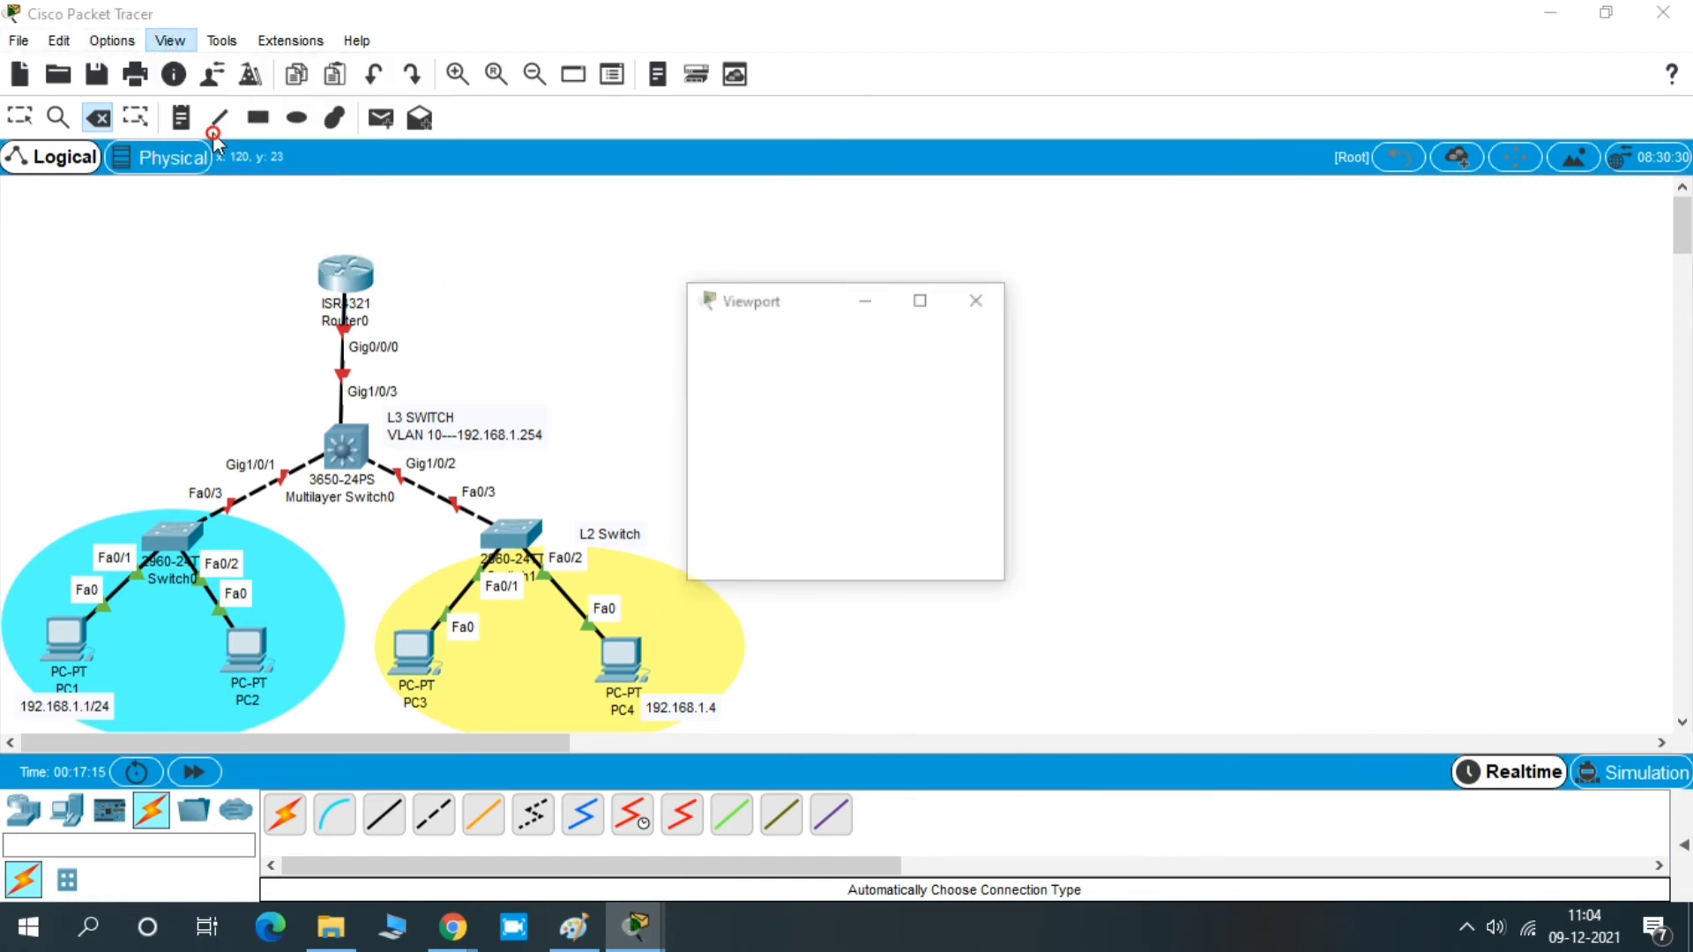
left_click(977, 307)
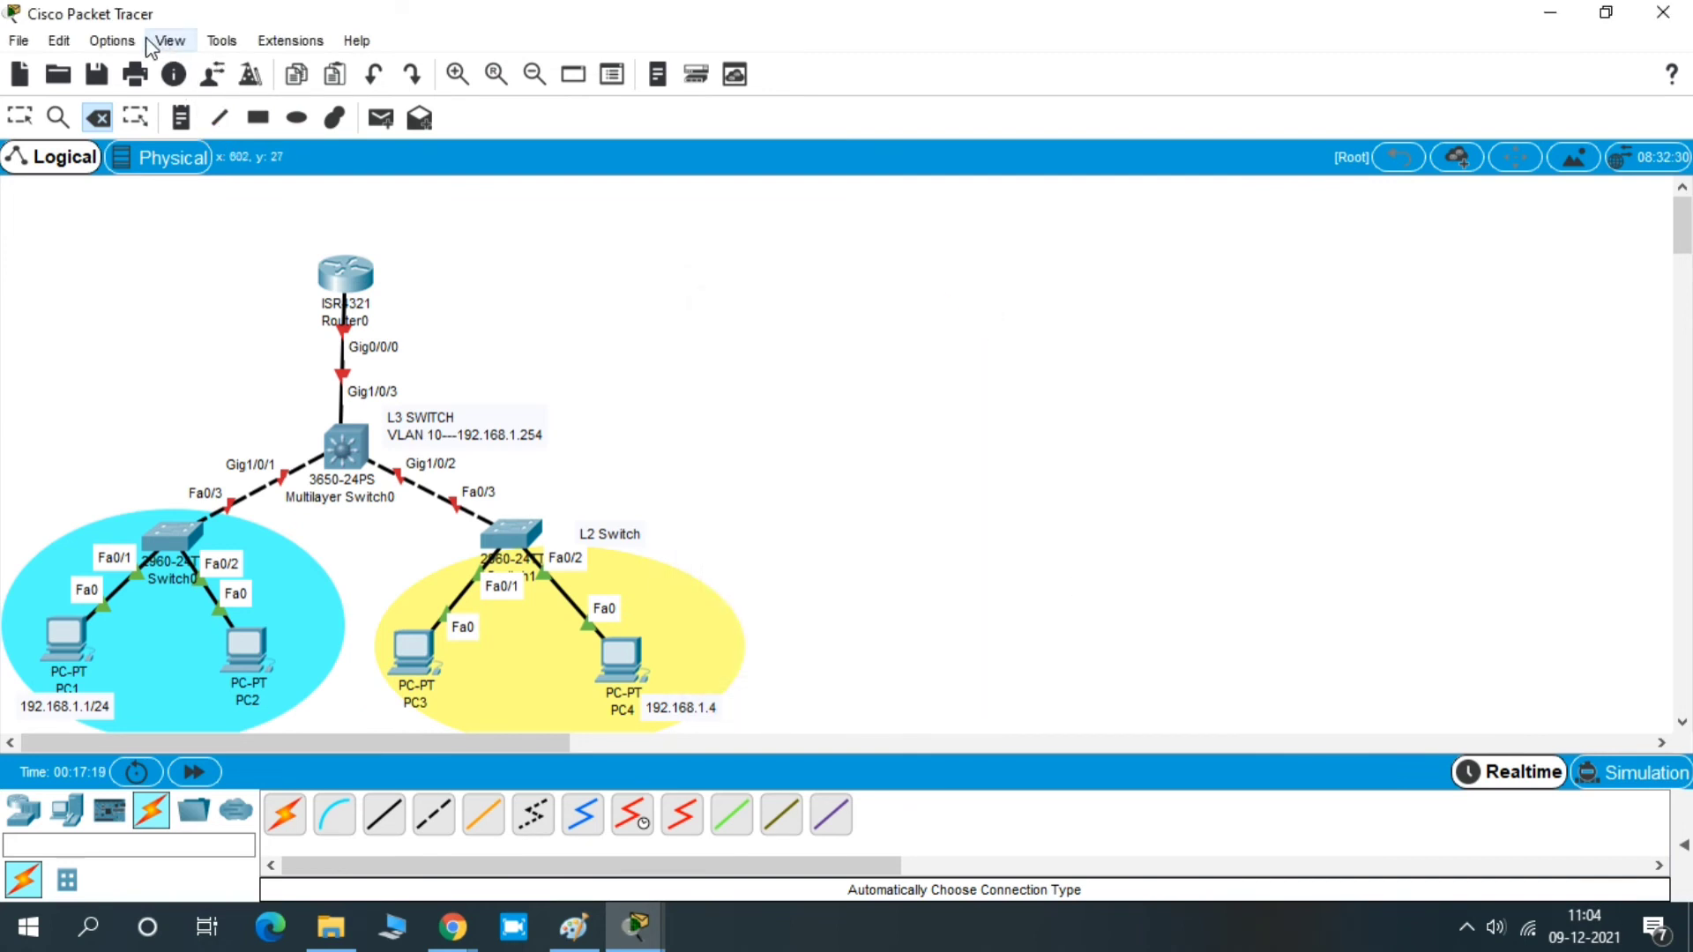
Review the Interface preferences, including Always Show Port Labels in Logical Workspace, and close them without changes
left_click(122, 42)
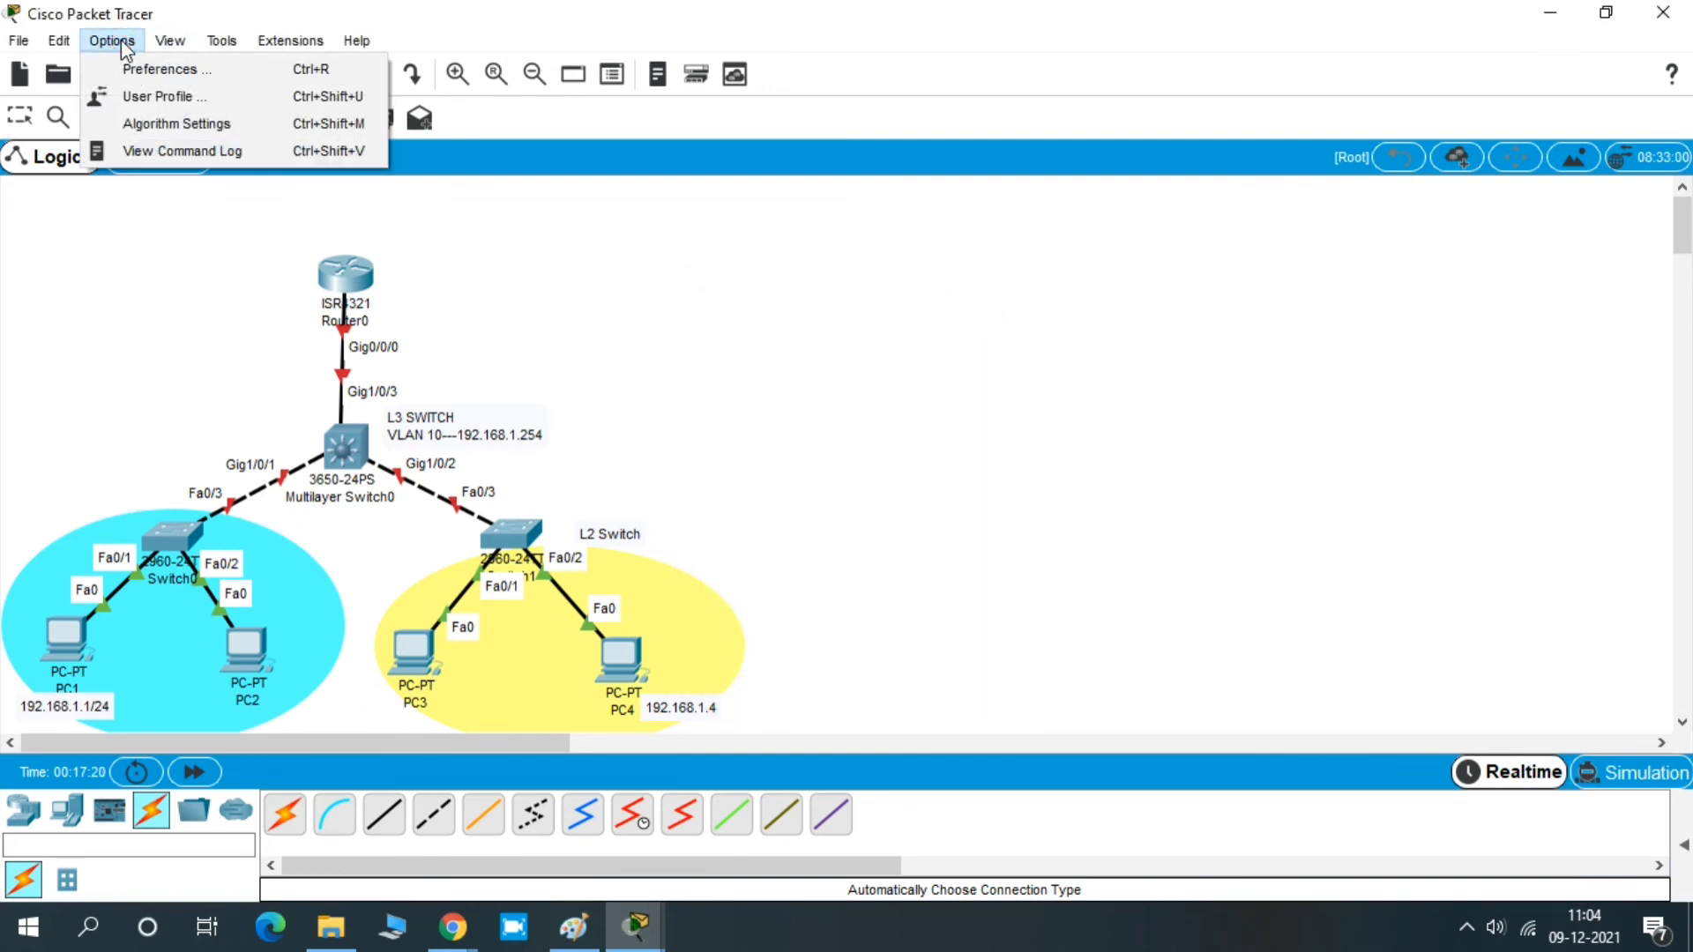
left_click(146, 71)
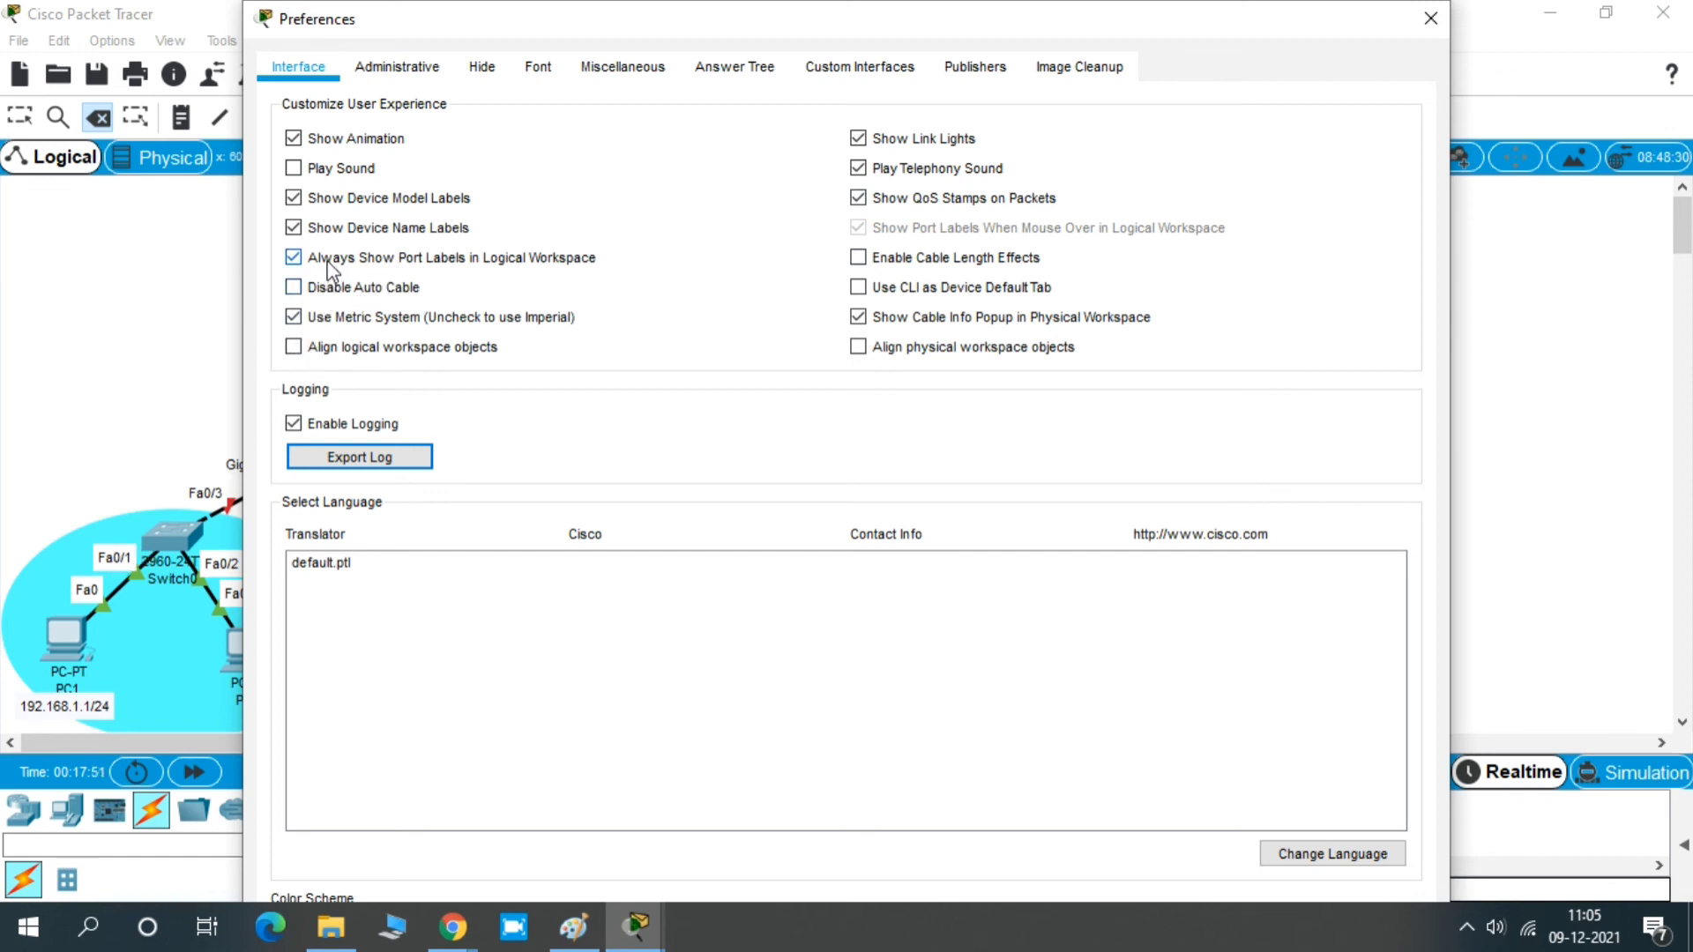
left_click(1429, 19)
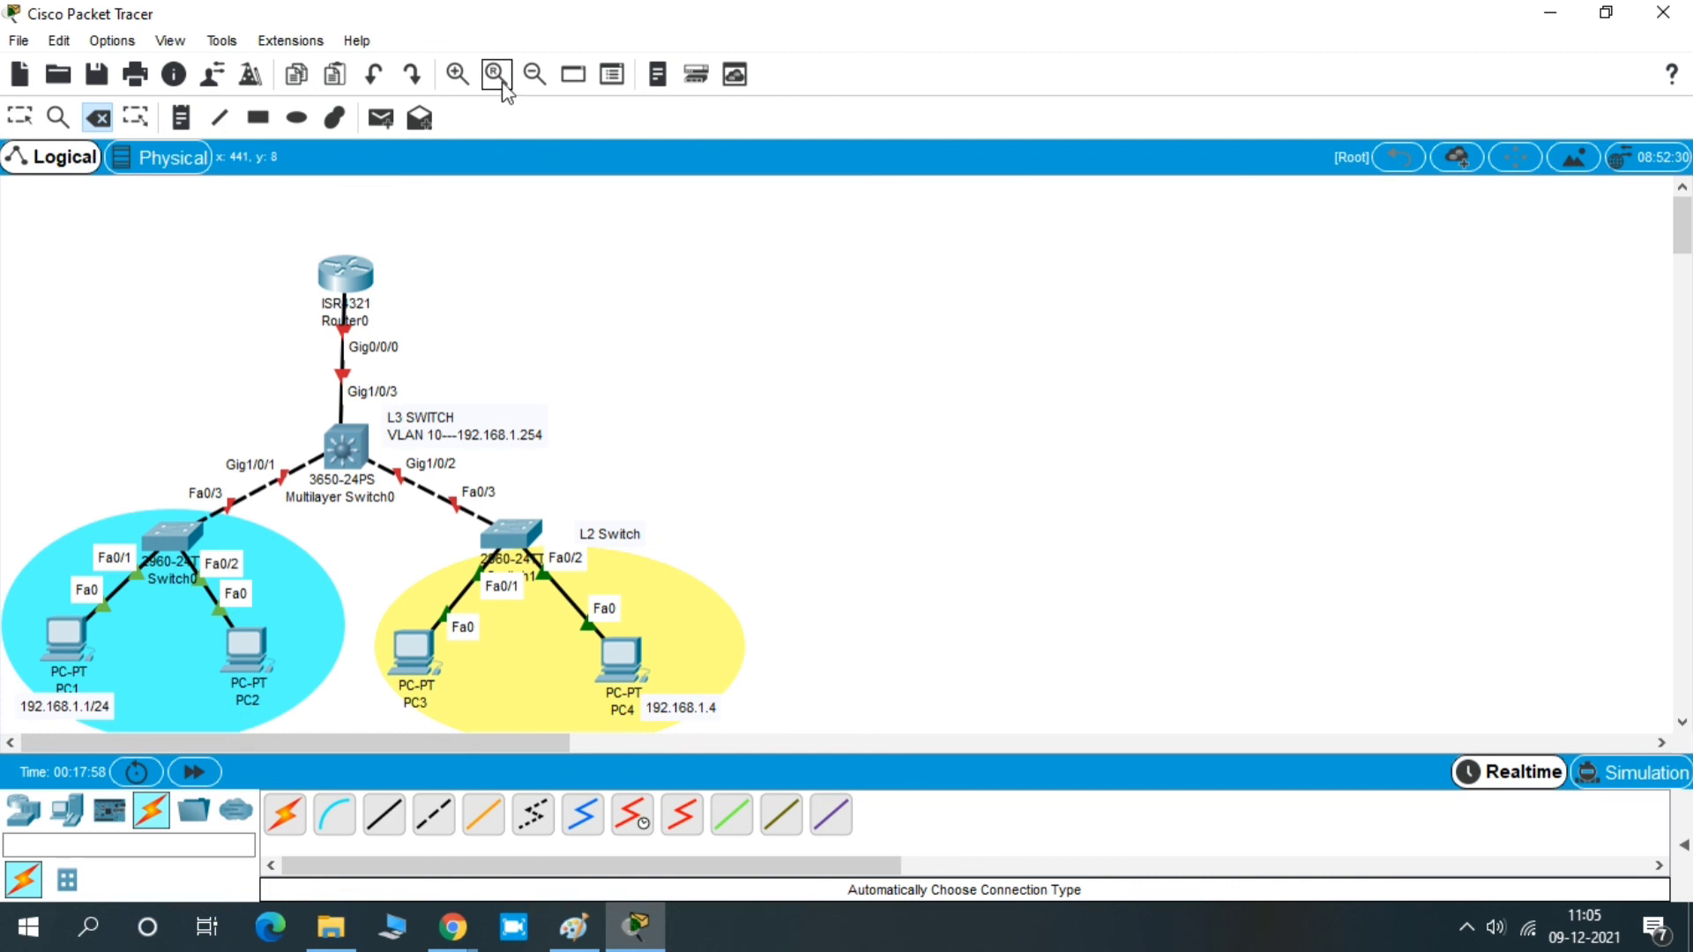
Try zooming in, zooming out and resetting the zoom of the logical workspace, ending with the whole topology in view
left_click(457, 74)
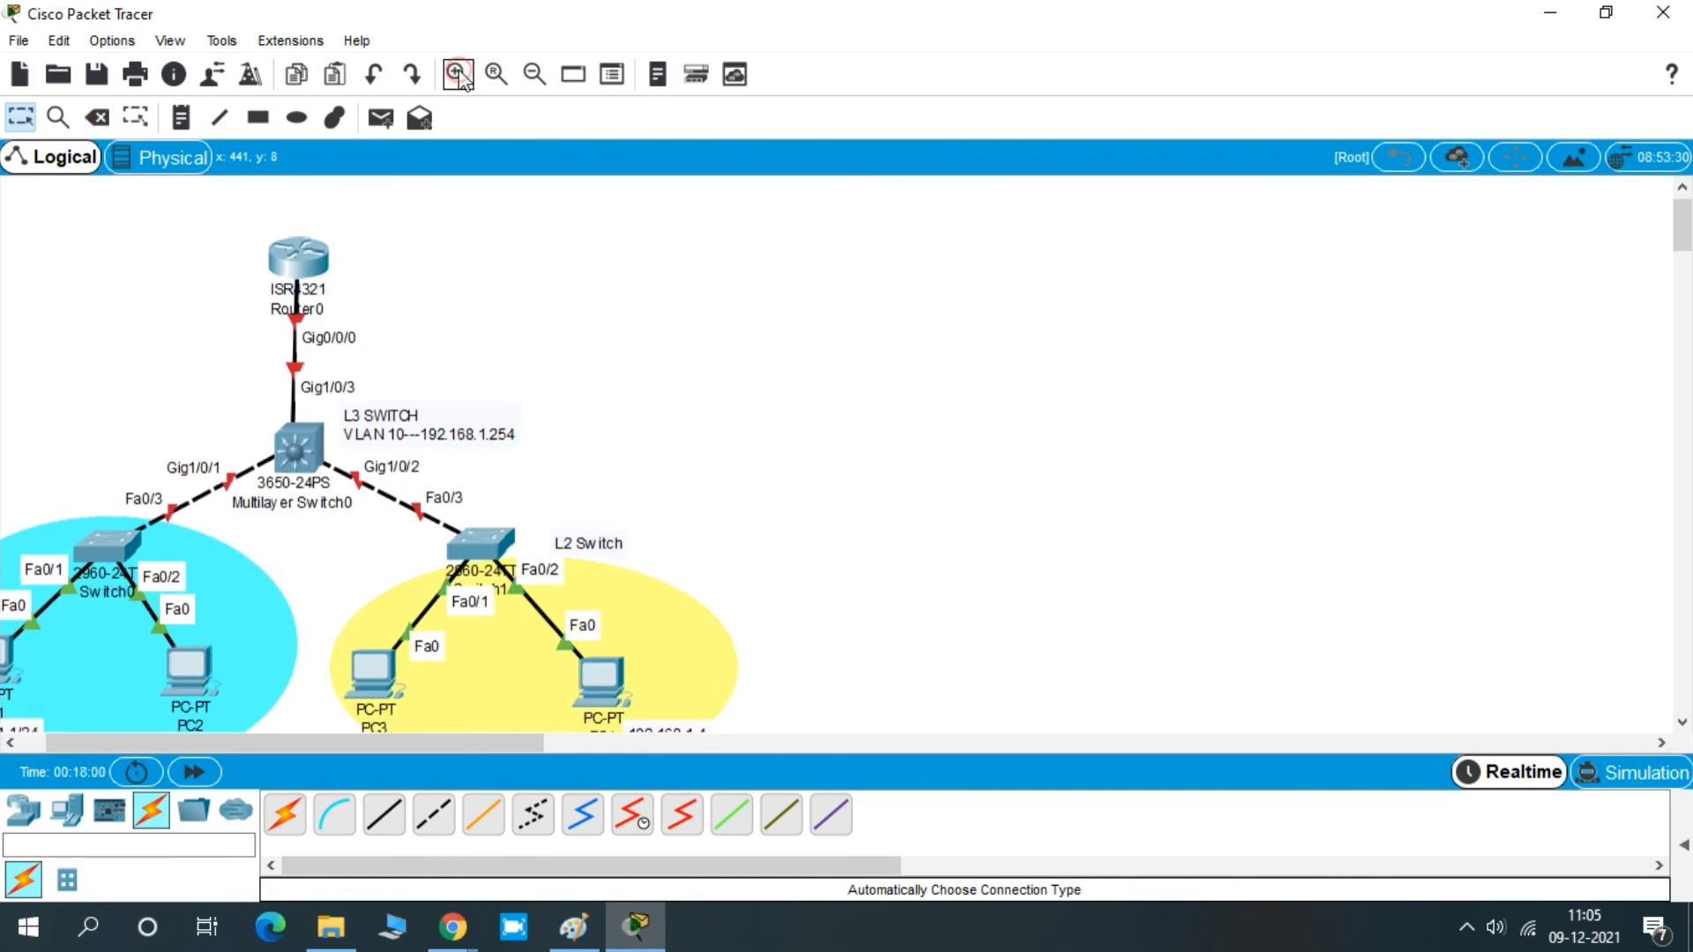
left_click(534, 76)
left_click(533, 76)
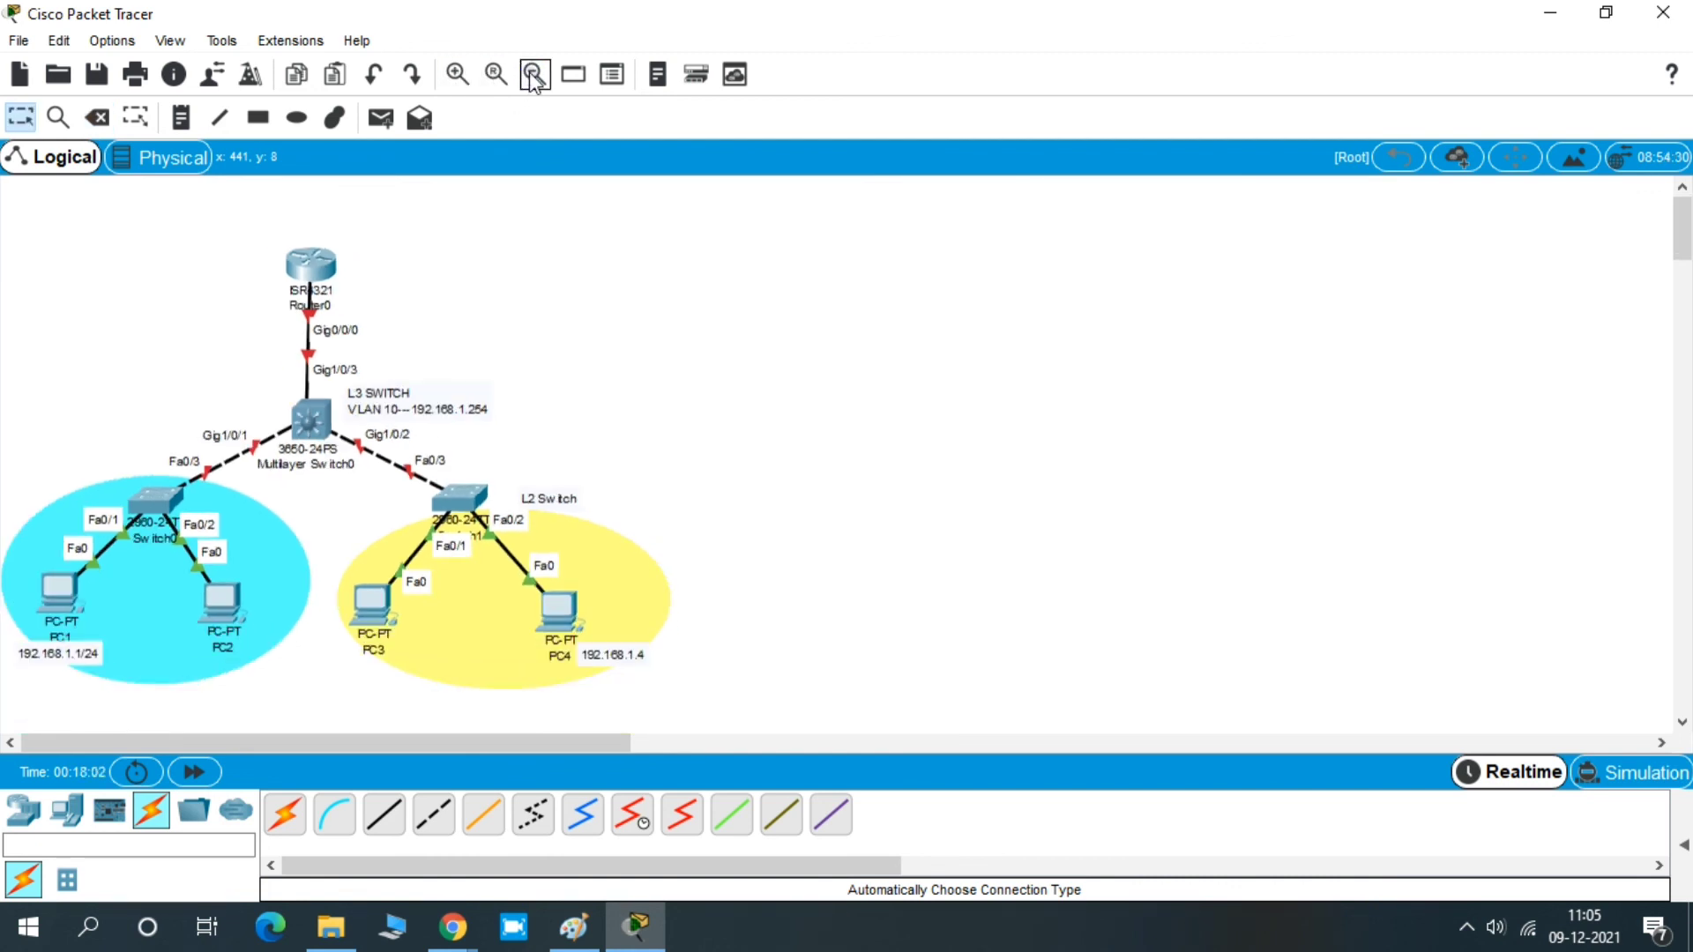
left_click(533, 76)
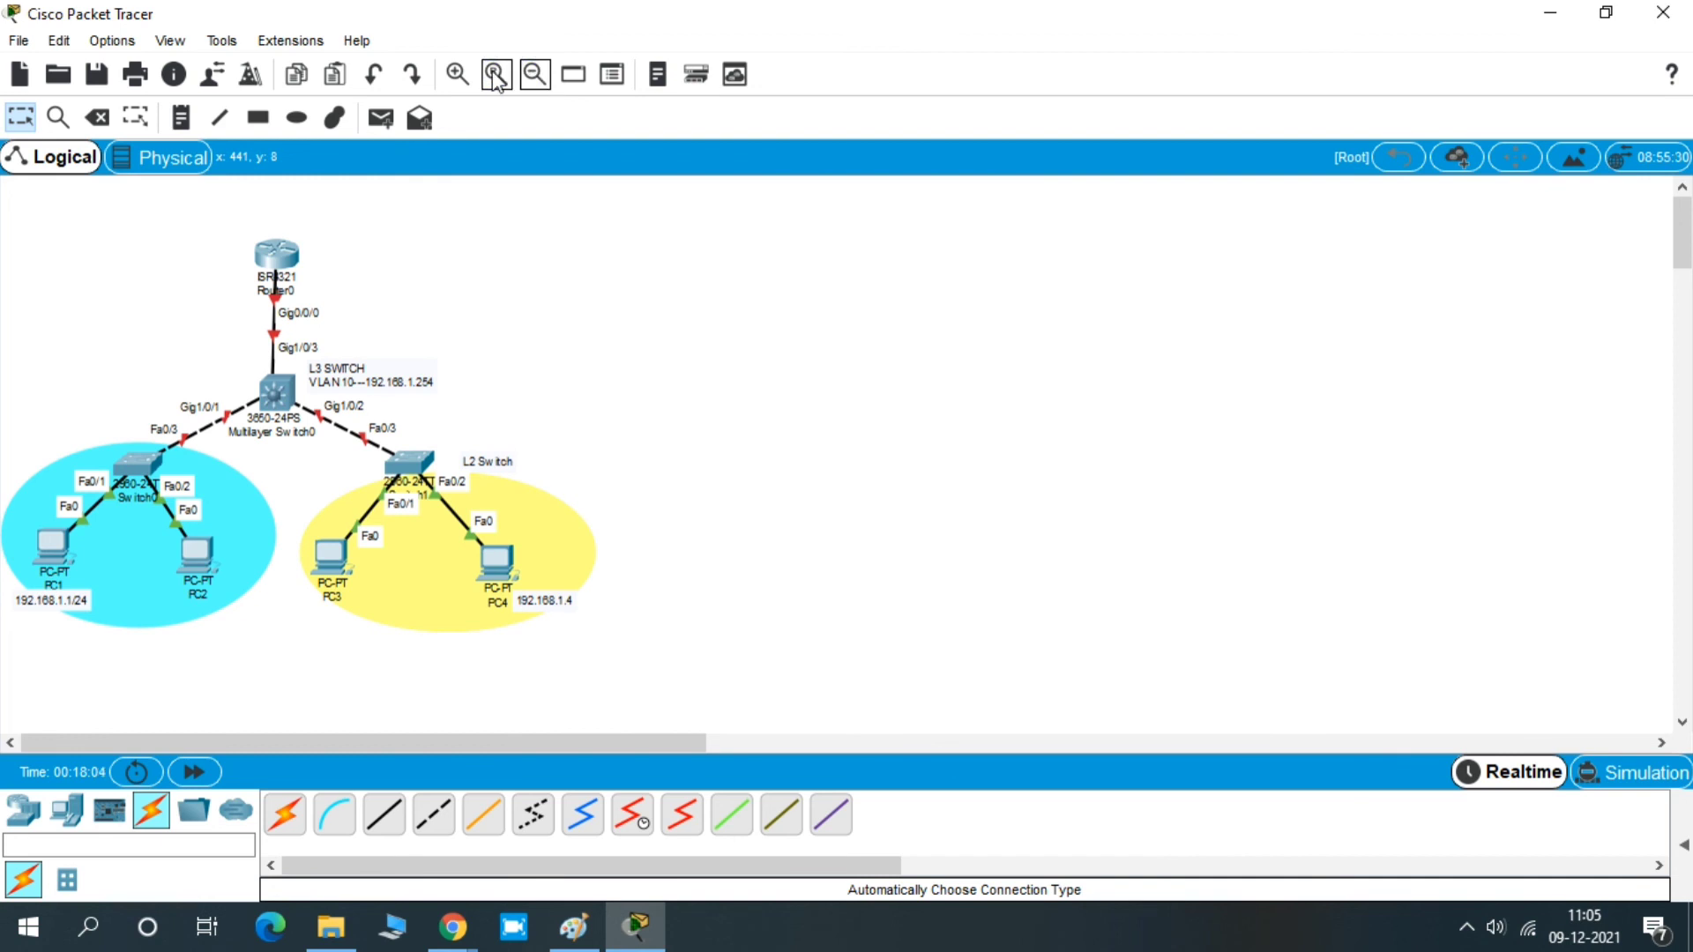
left_click(457, 74)
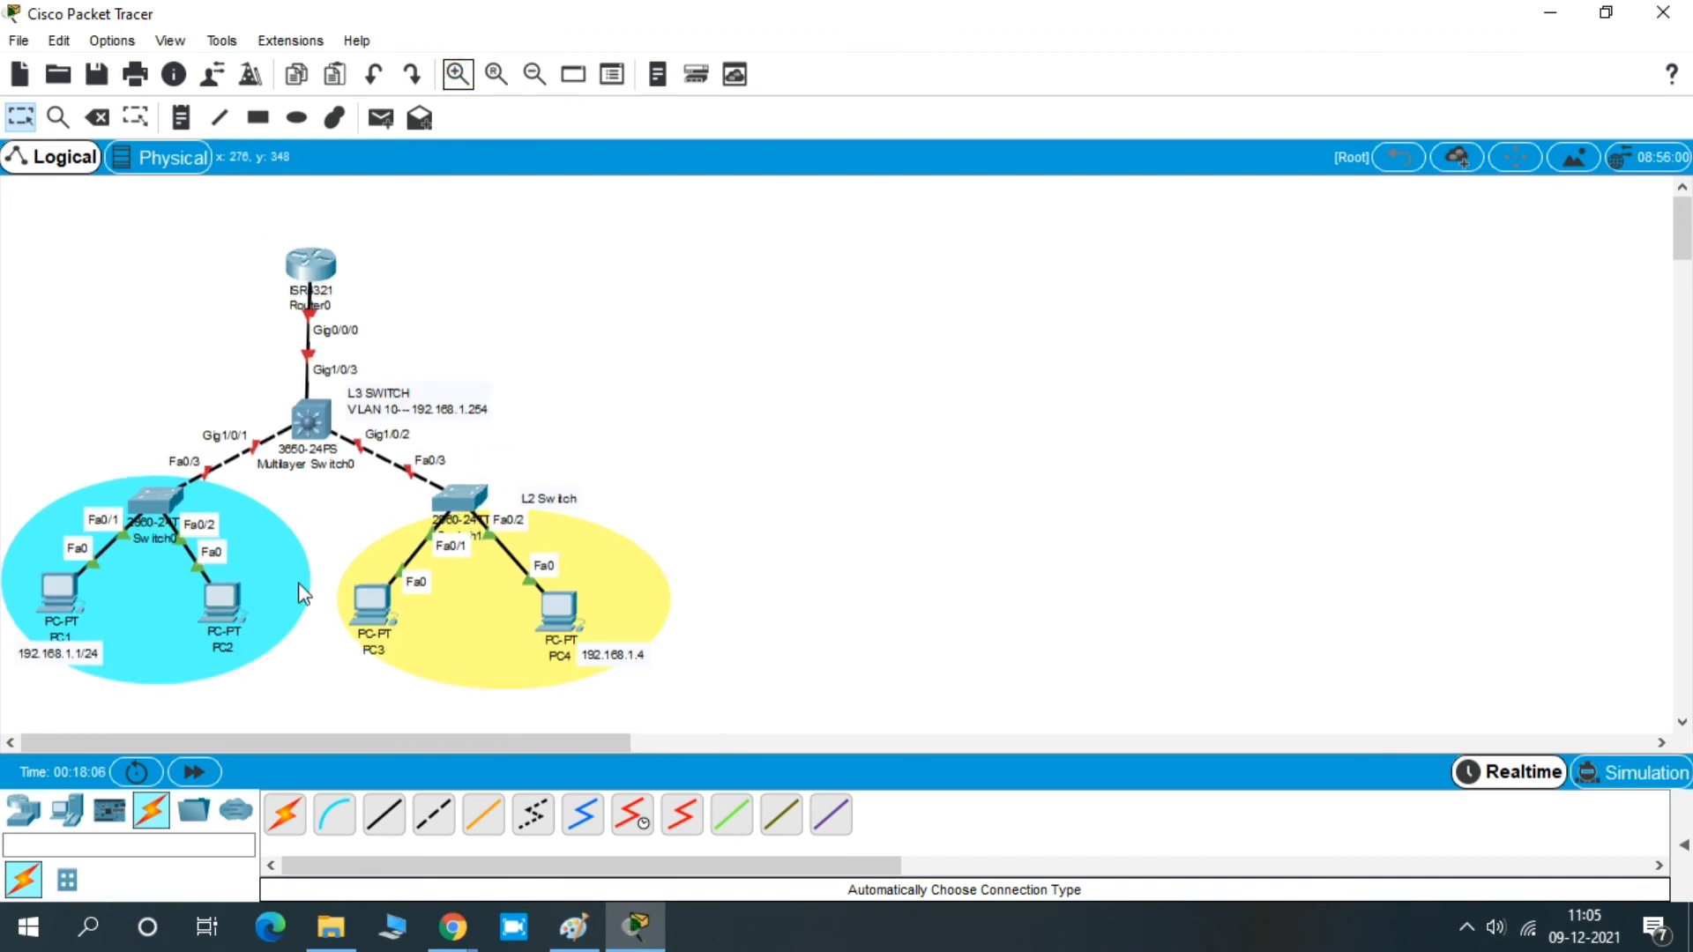
left_click(496, 75)
left_click(457, 74)
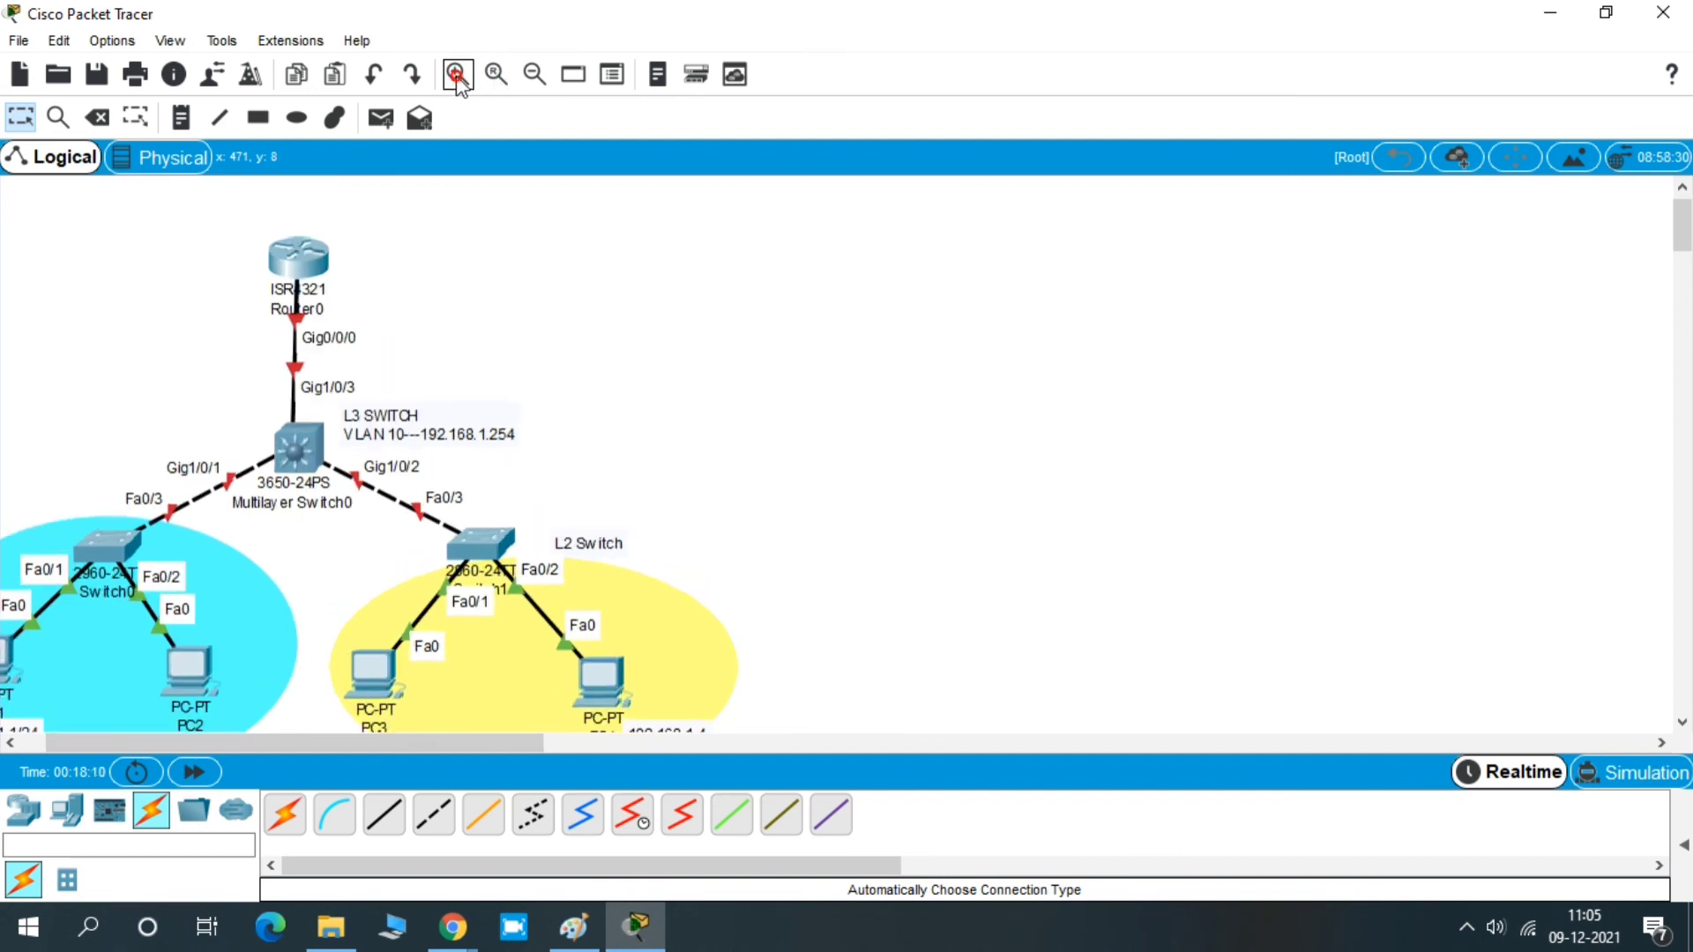
left_click(535, 74)
left_click(536, 74)
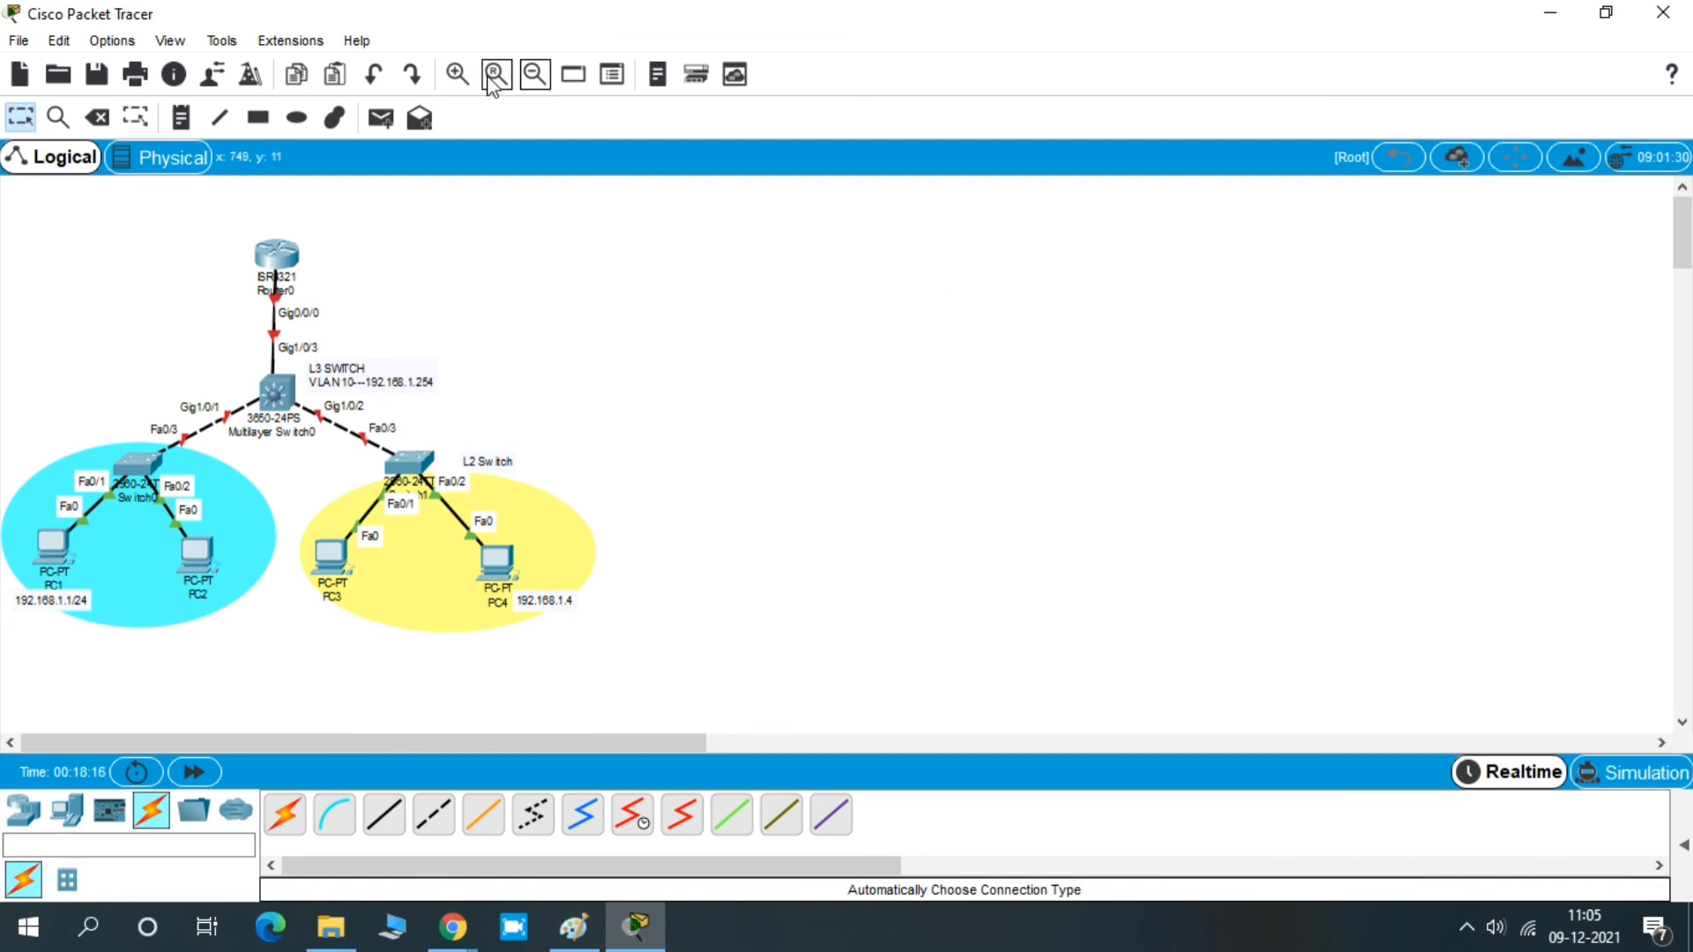
left_click(457, 74)
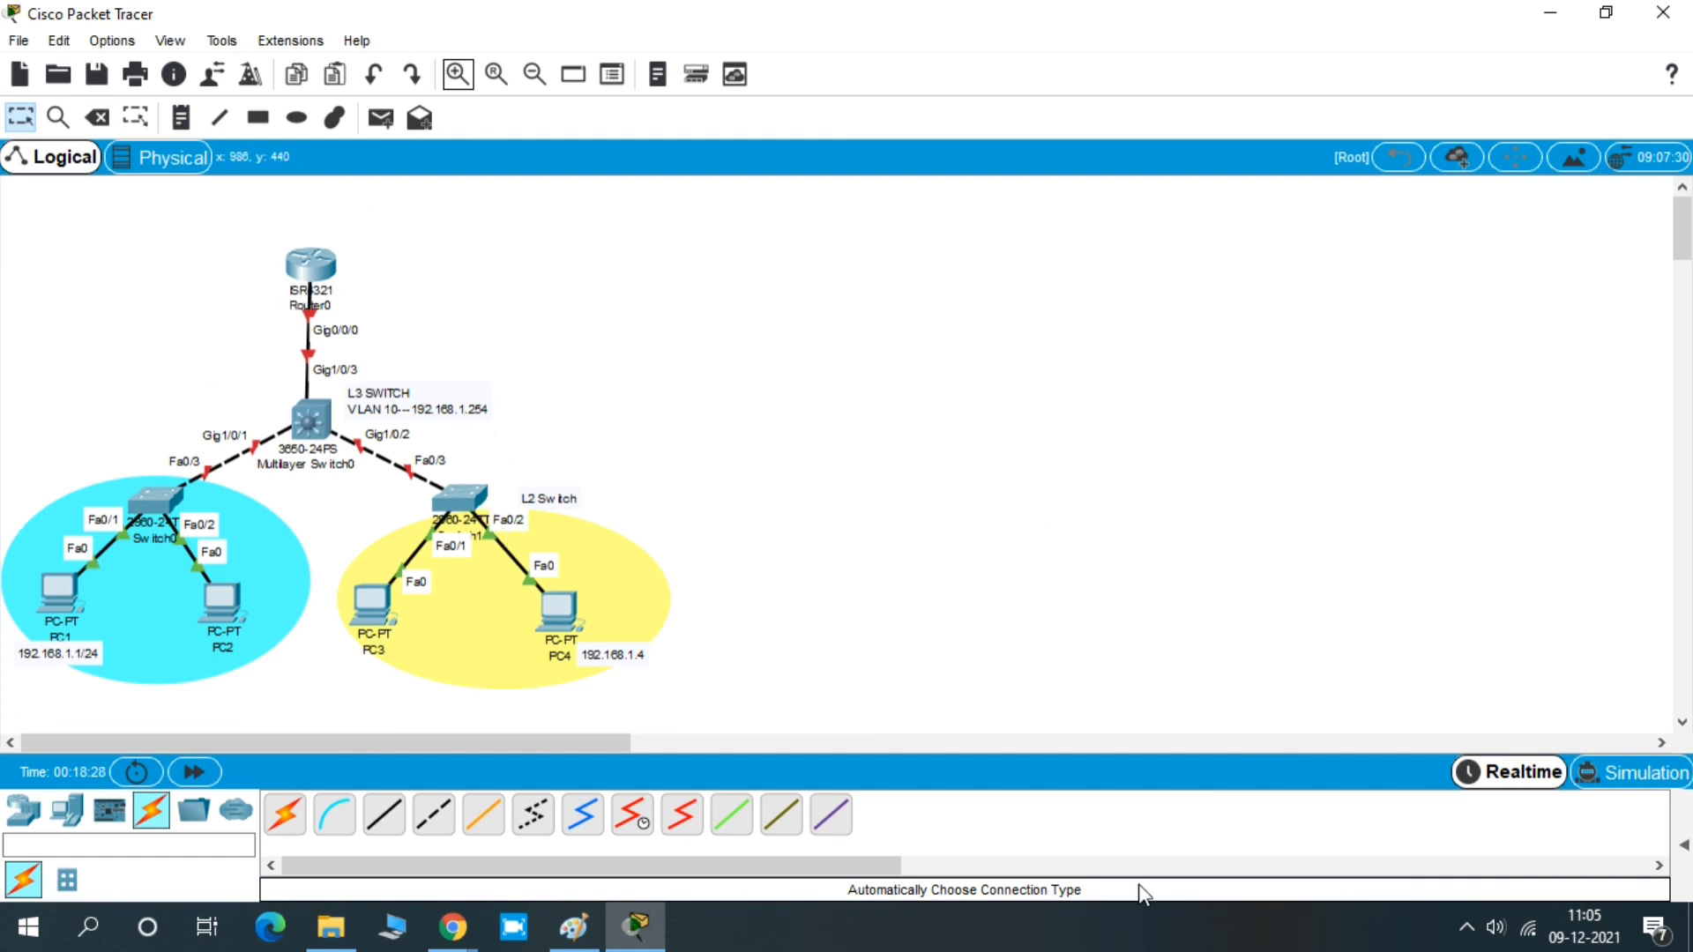
left_click(1467, 927)
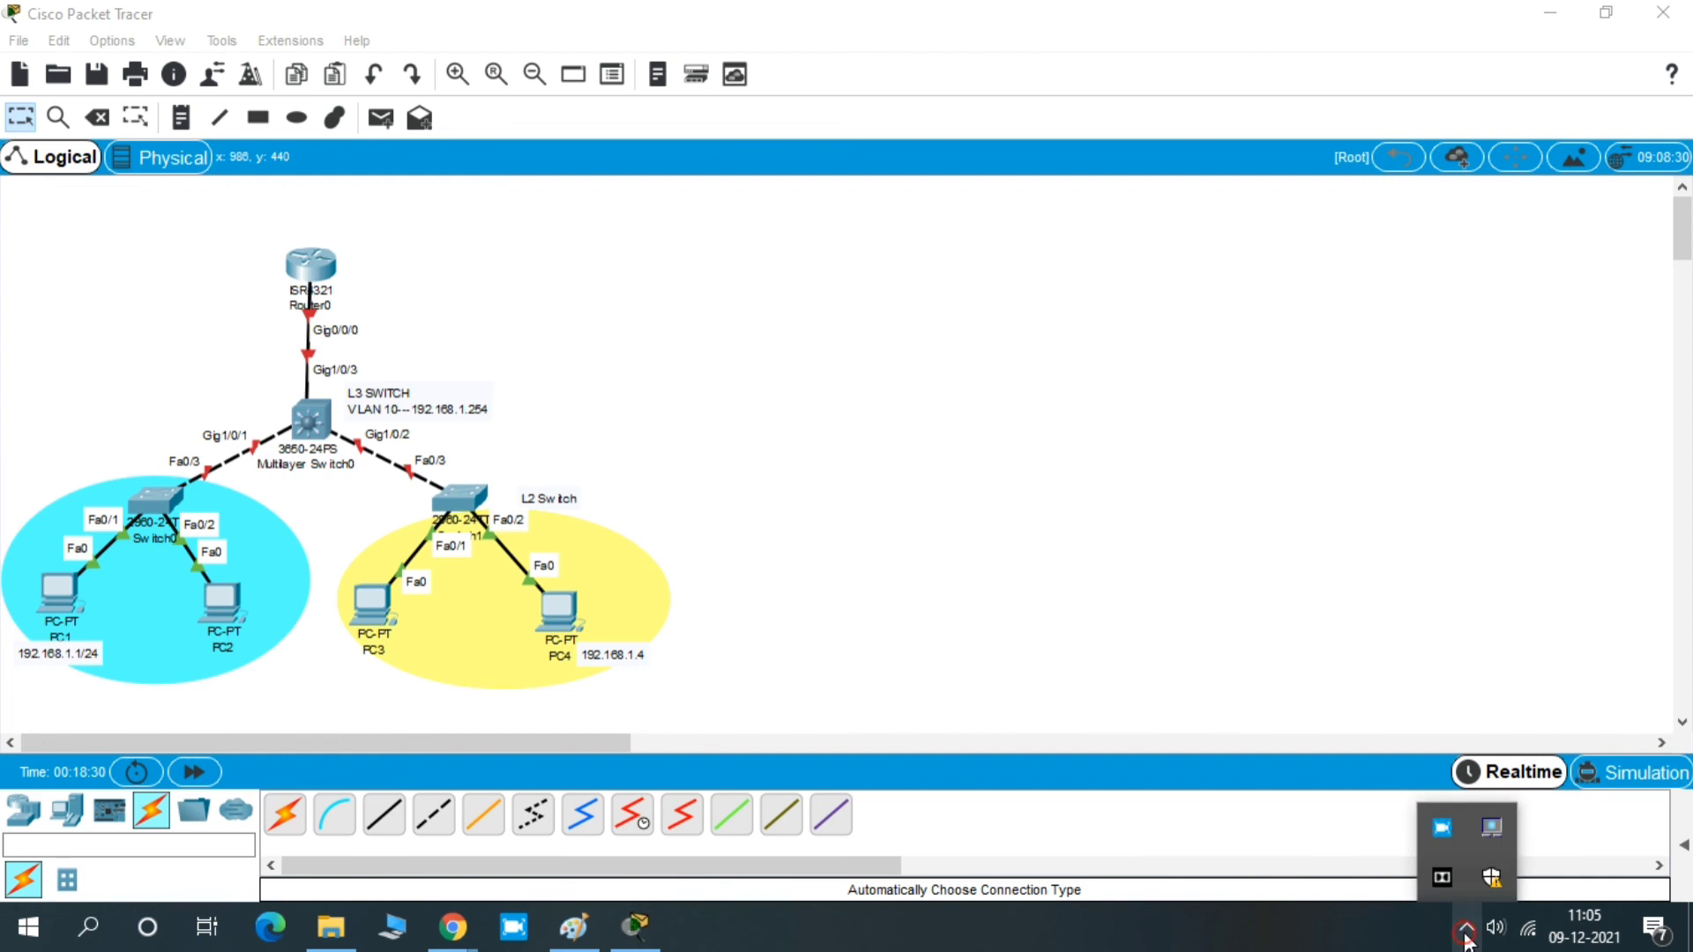